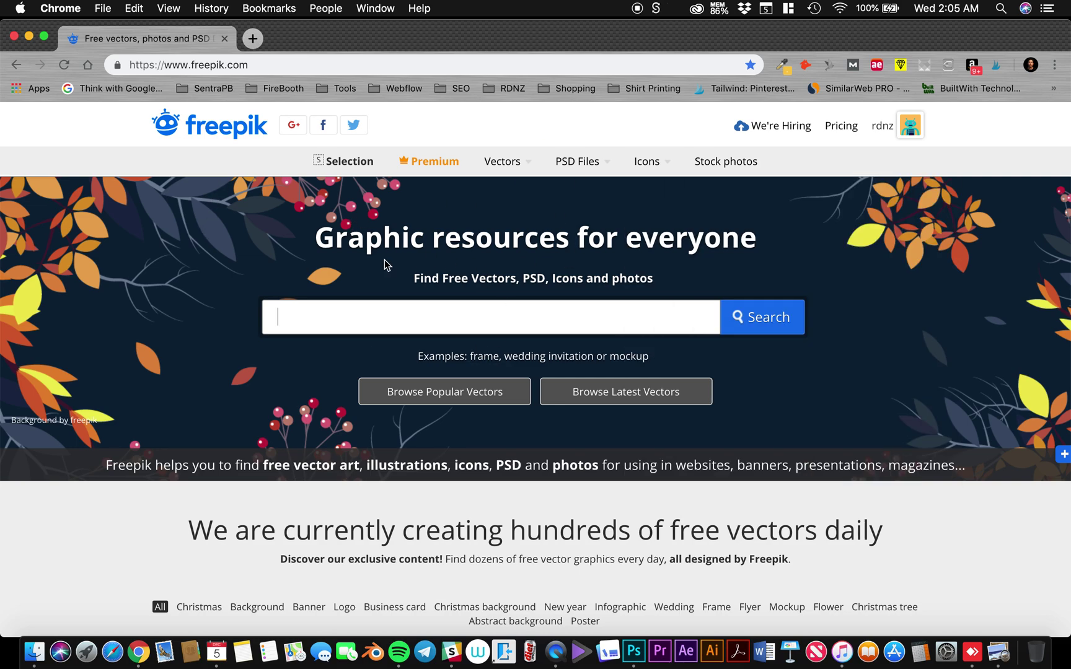
- Open Freepik's Premium pricing page and compare the Free tier with the 12-month and 1-month Premium plans
scroll(636, 424, down, 3)
scroll(635, 424, down, 1)
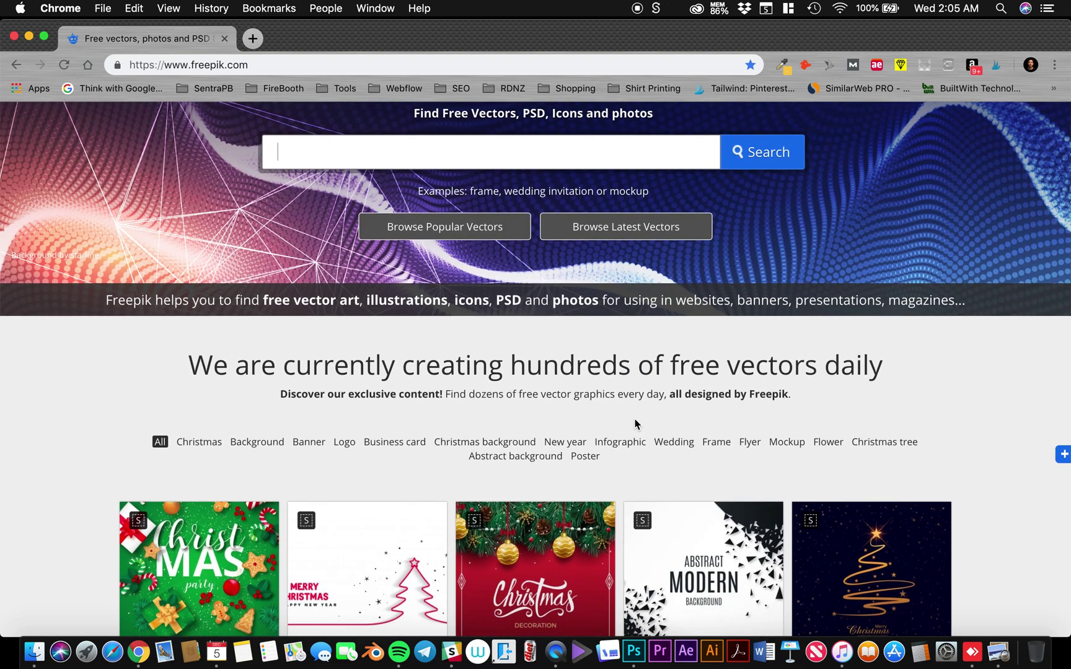
scroll(635, 425, up, 3)
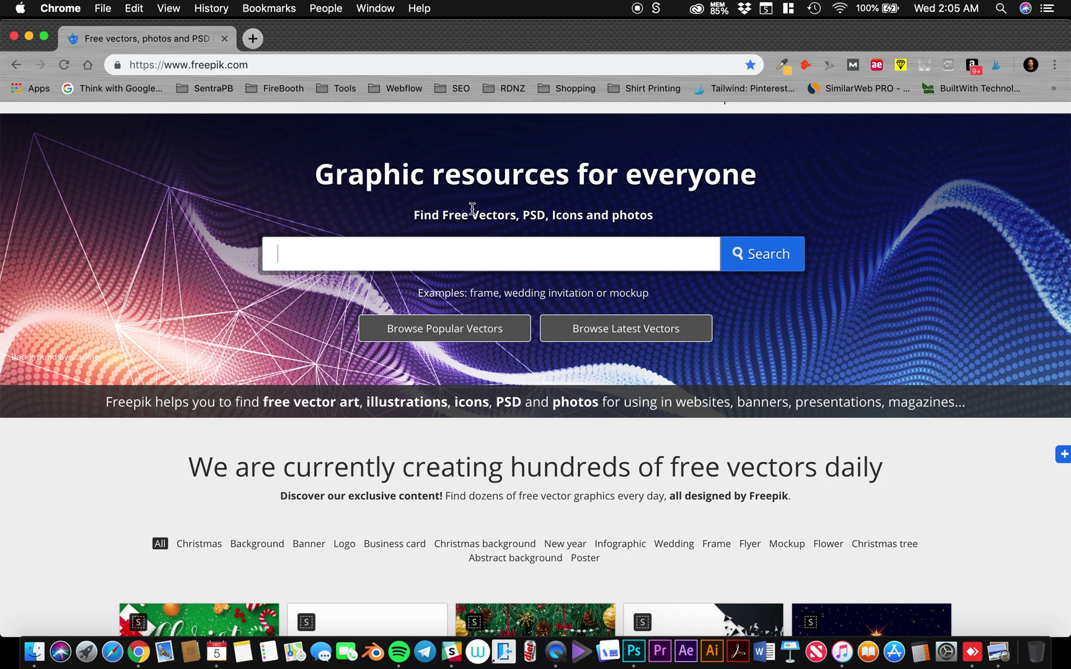
scroll(486, 214, up, 2)
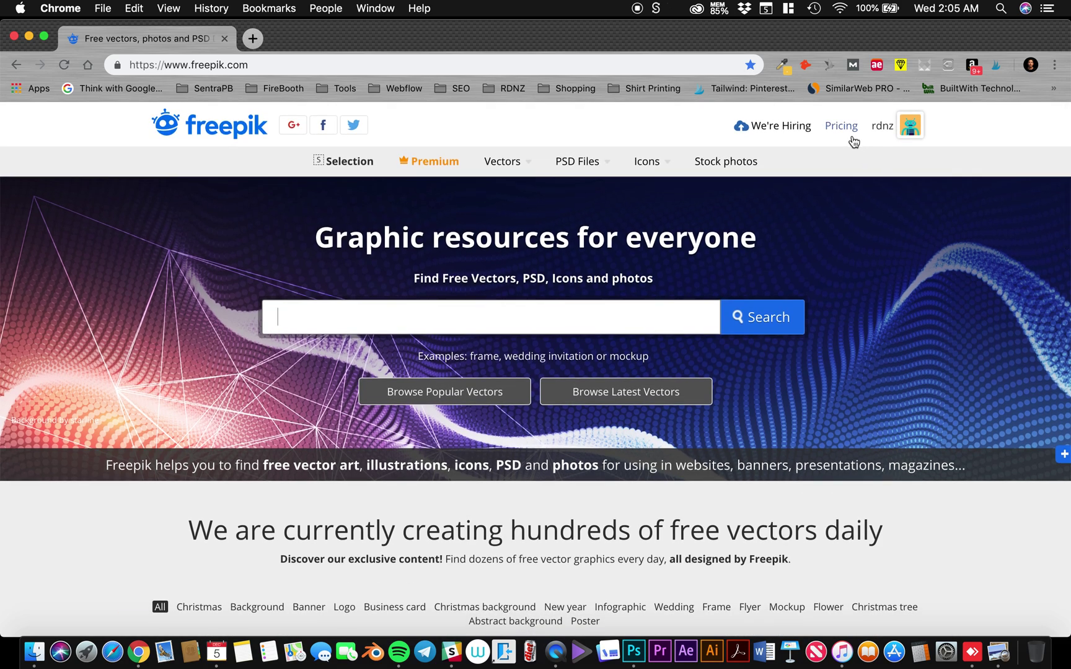
click(844, 131)
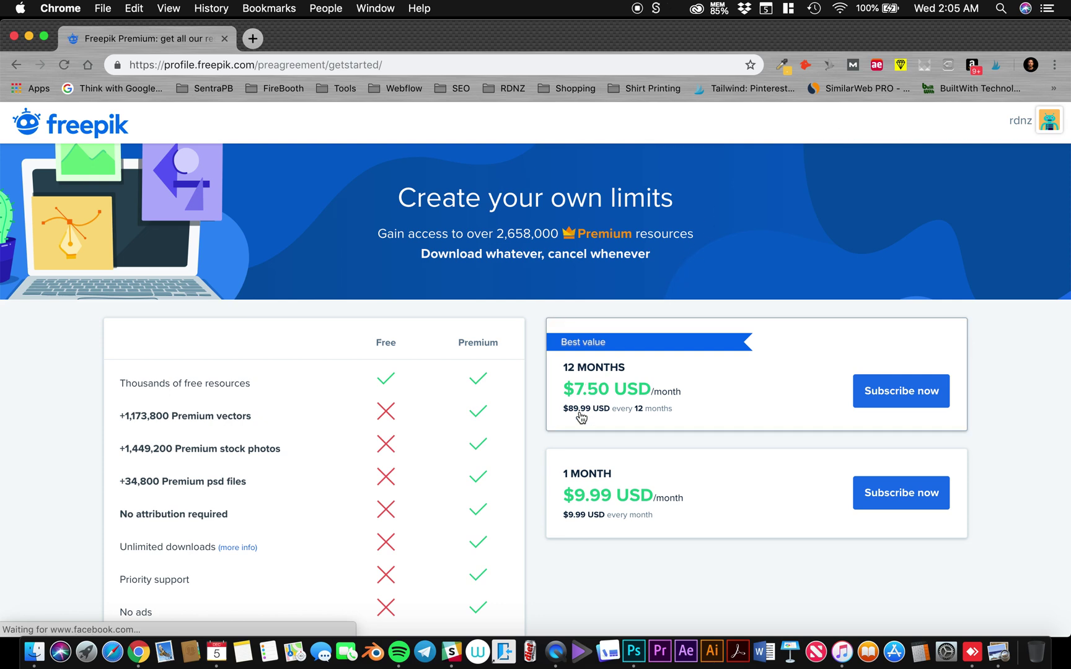
scroll(581, 416, down, 2)
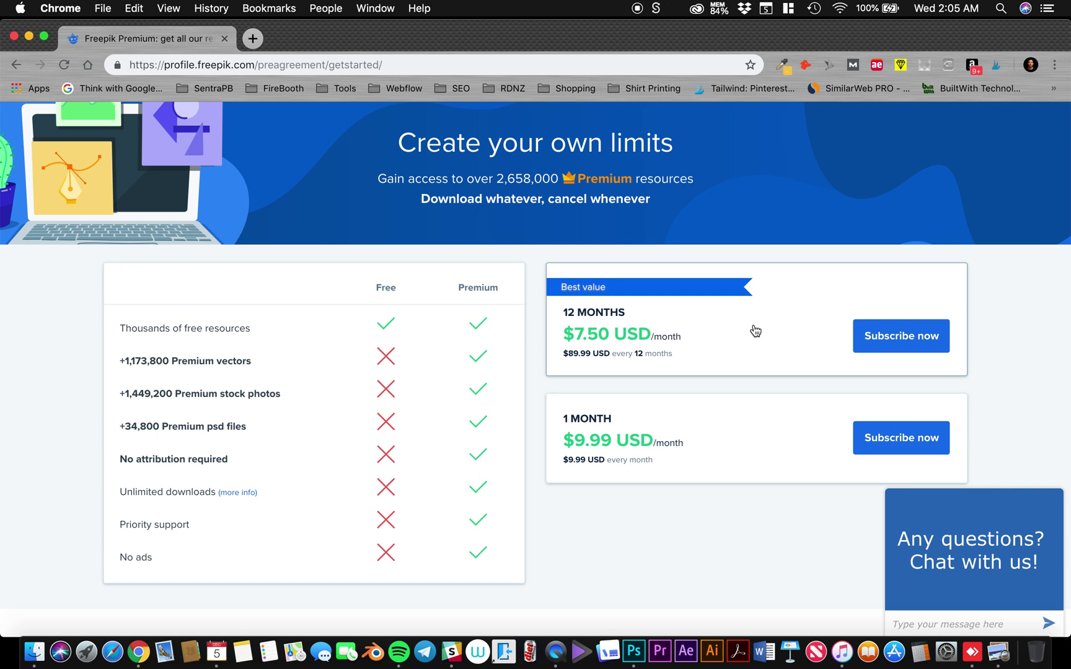
scroll(755, 331, up, 2)
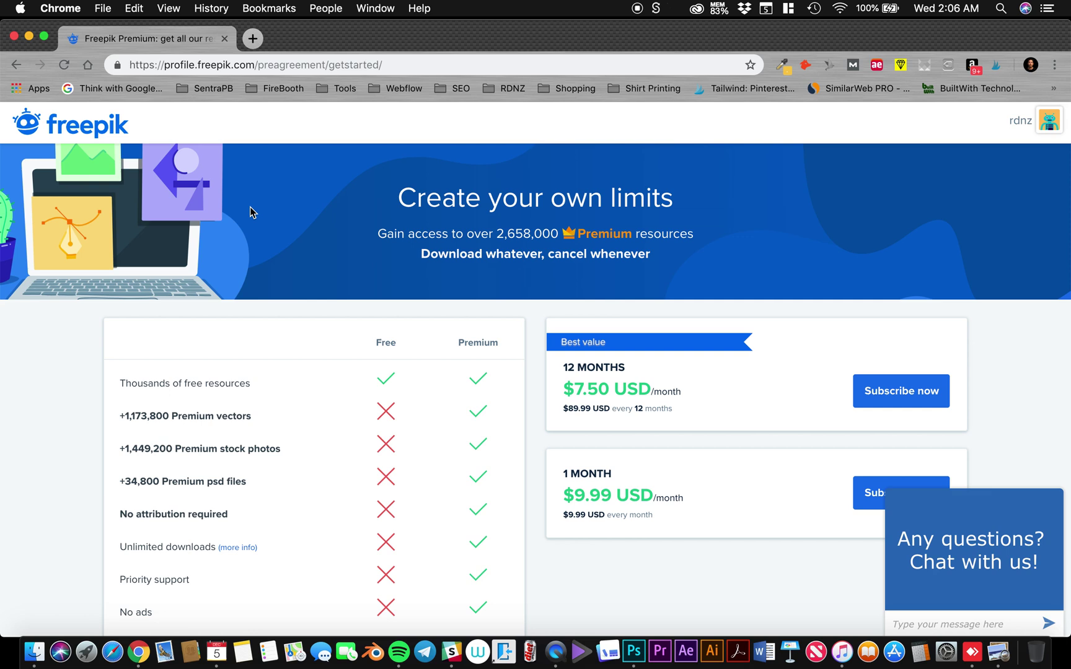
drag(295, 45, 302, 48)
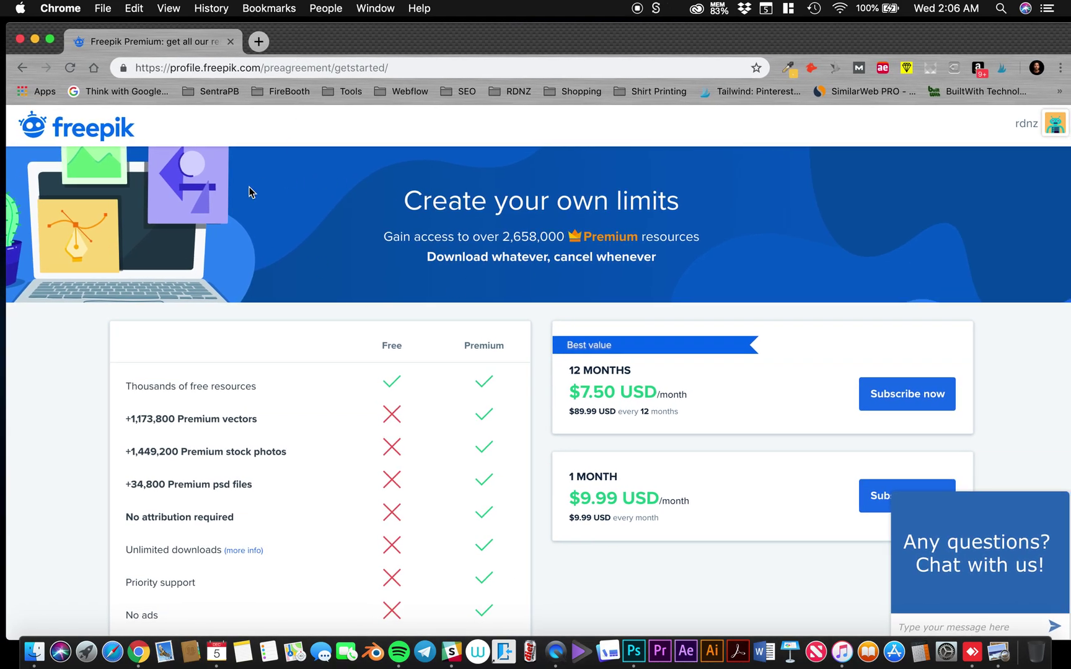
- Return to the Freepik homepage and browse the Christmas vectors category
click(33, 124)
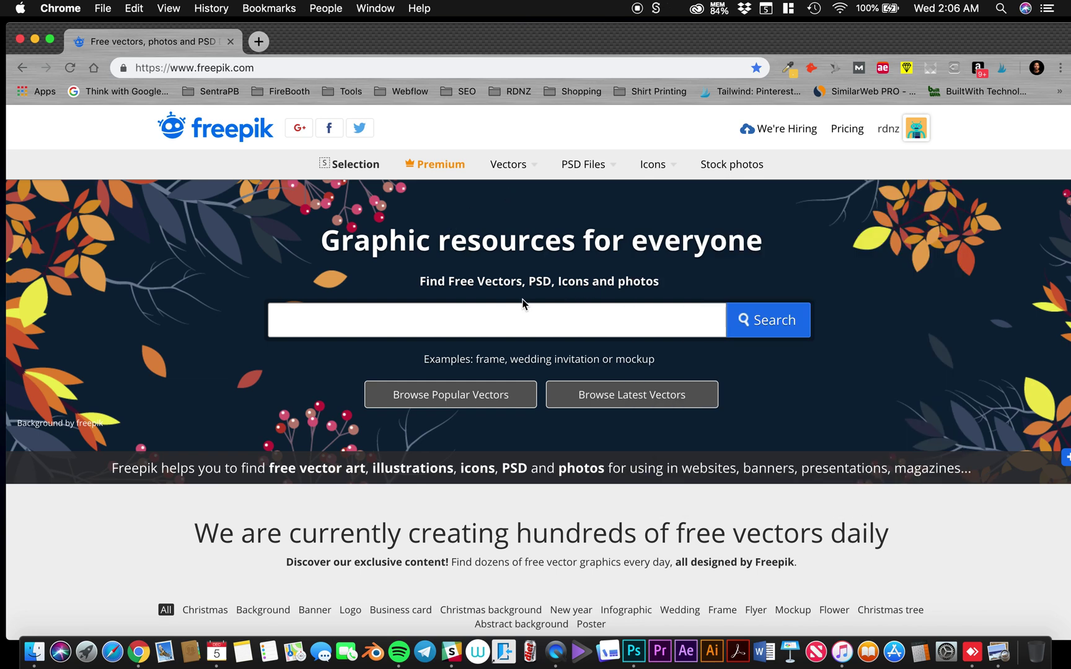
mouse_move(518, 173)
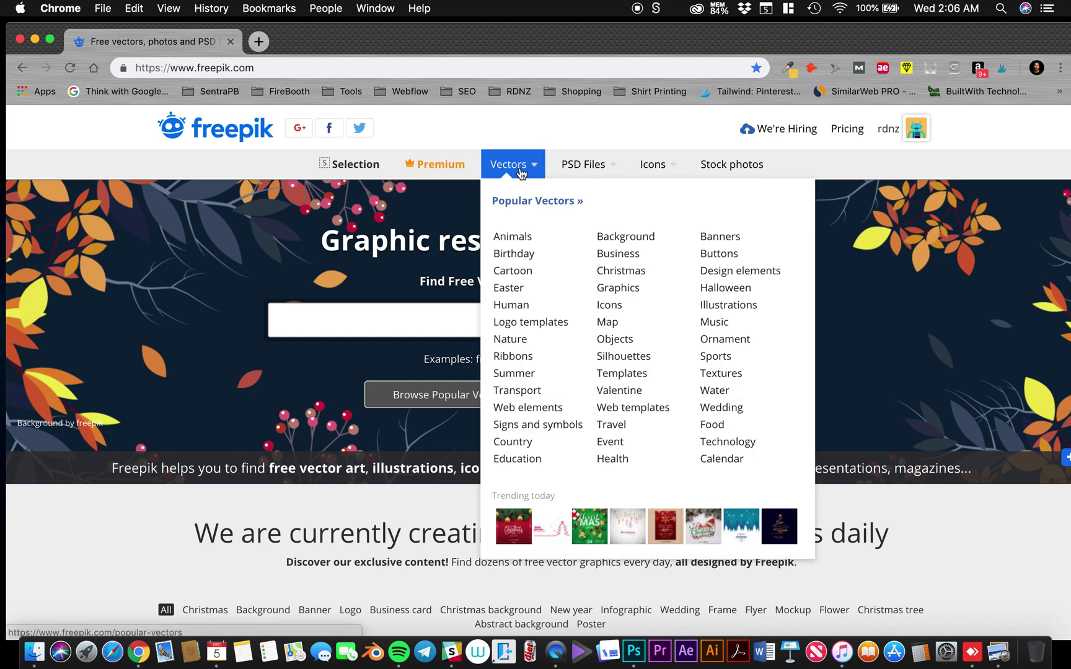
click(628, 274)
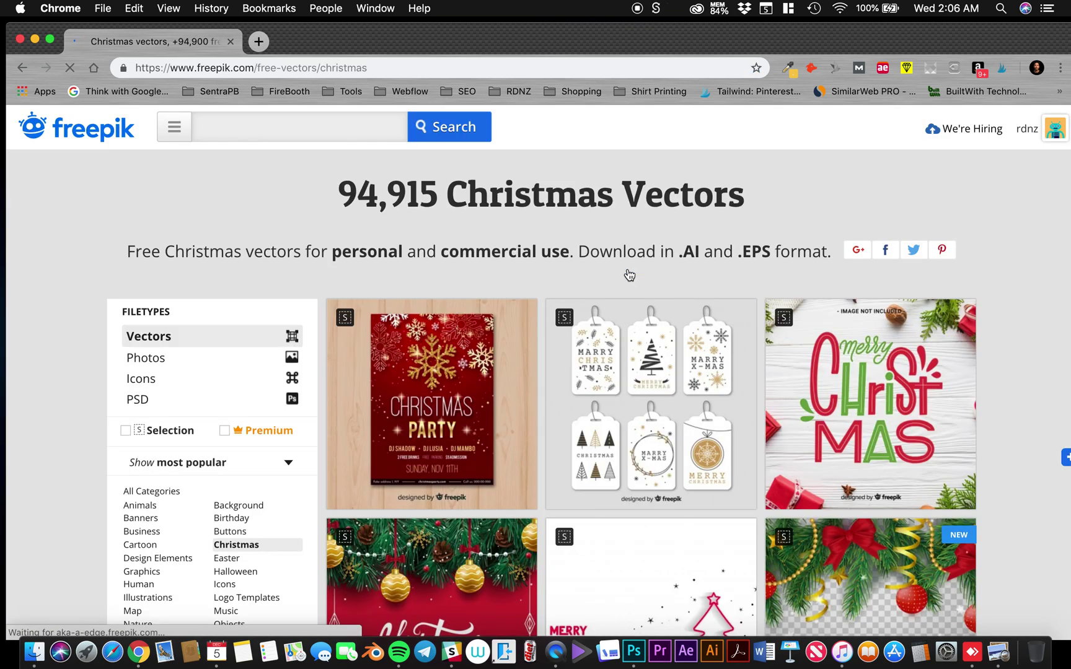
- Scroll the Christmas vector results to reach the Merry christmas card with its teal tree scene
scroll(707, 477, down, 2)
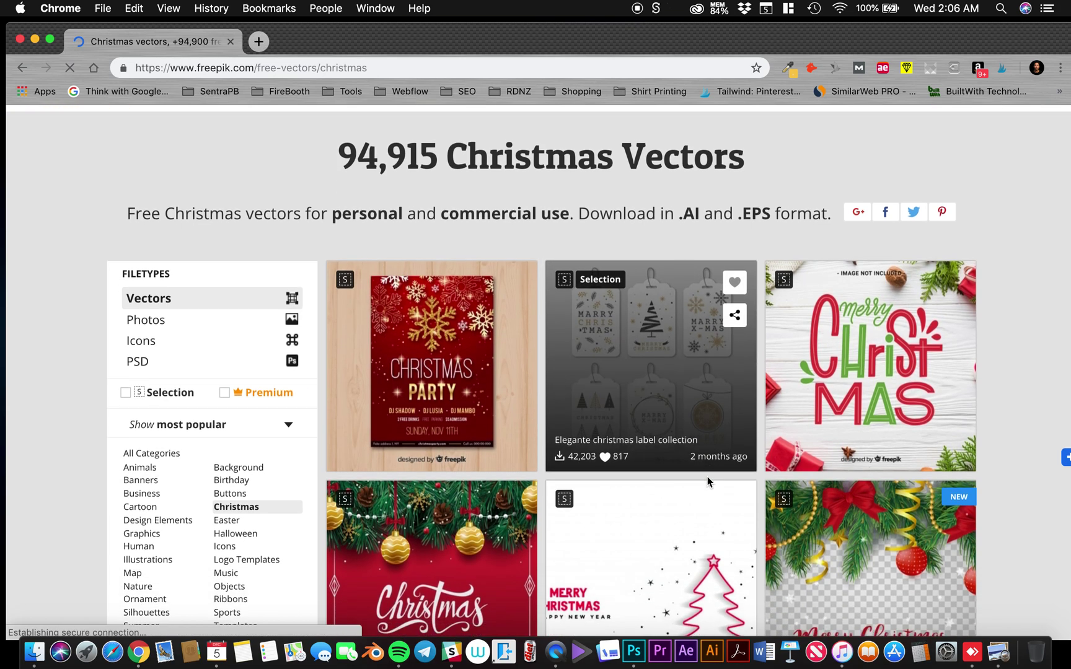
scroll(707, 481, down, 3)
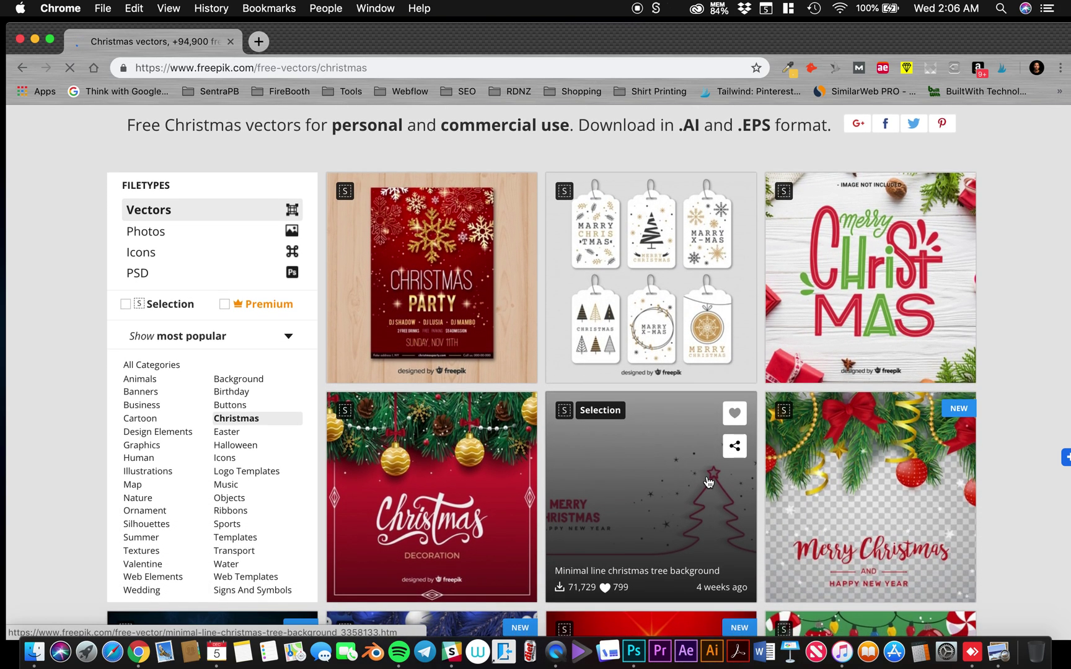
scroll(684, 508, down, 6)
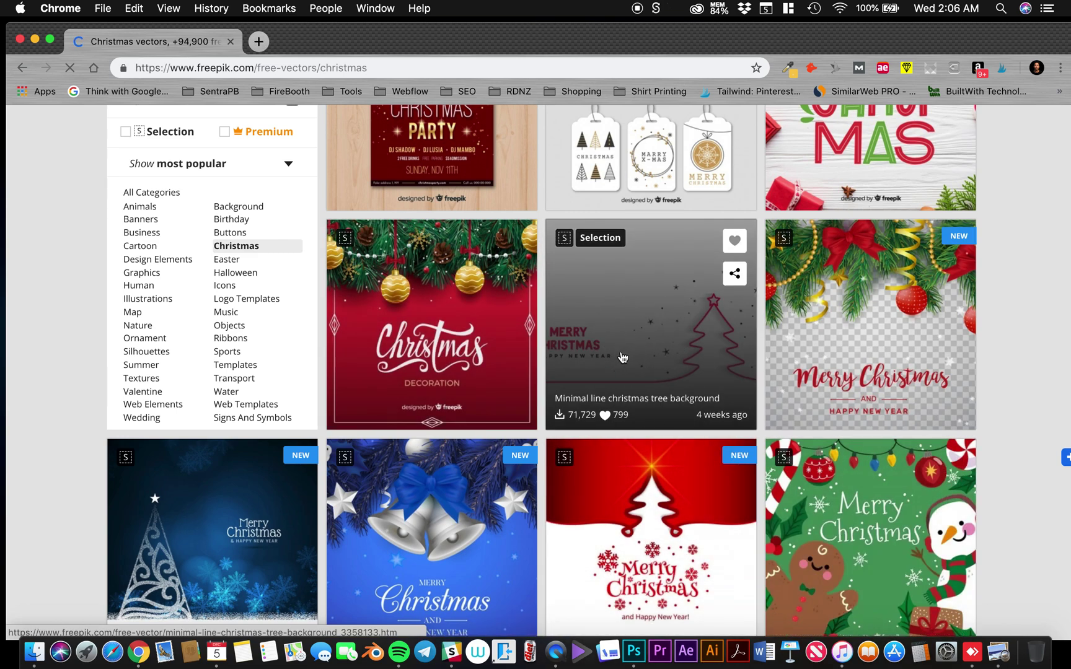
scroll(639, 385, down, 5)
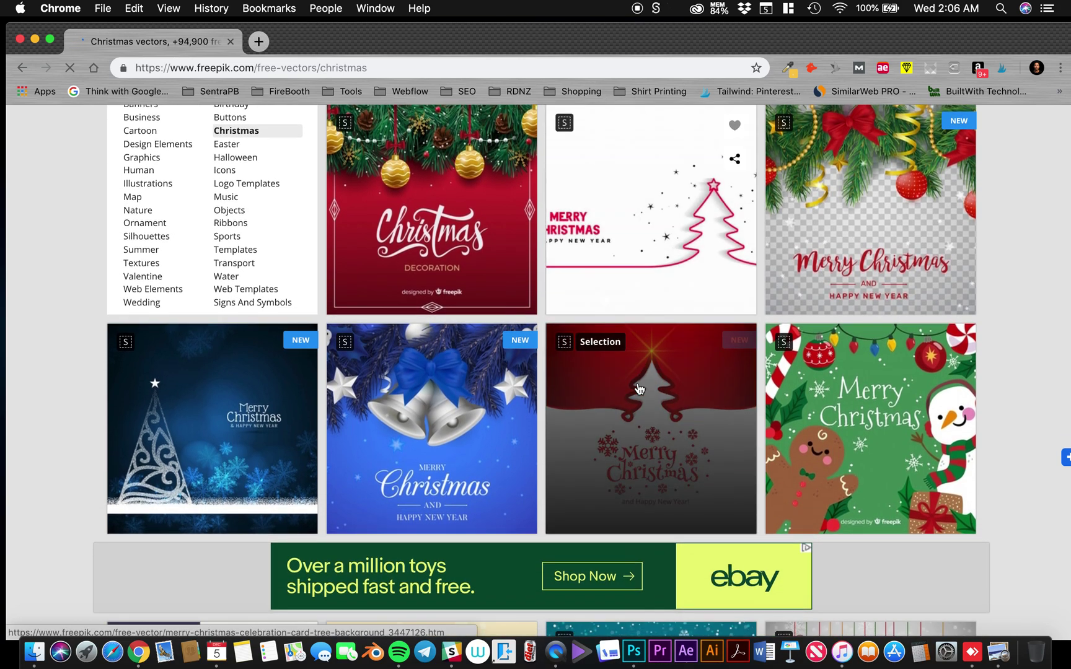
scroll(614, 328, down, 8)
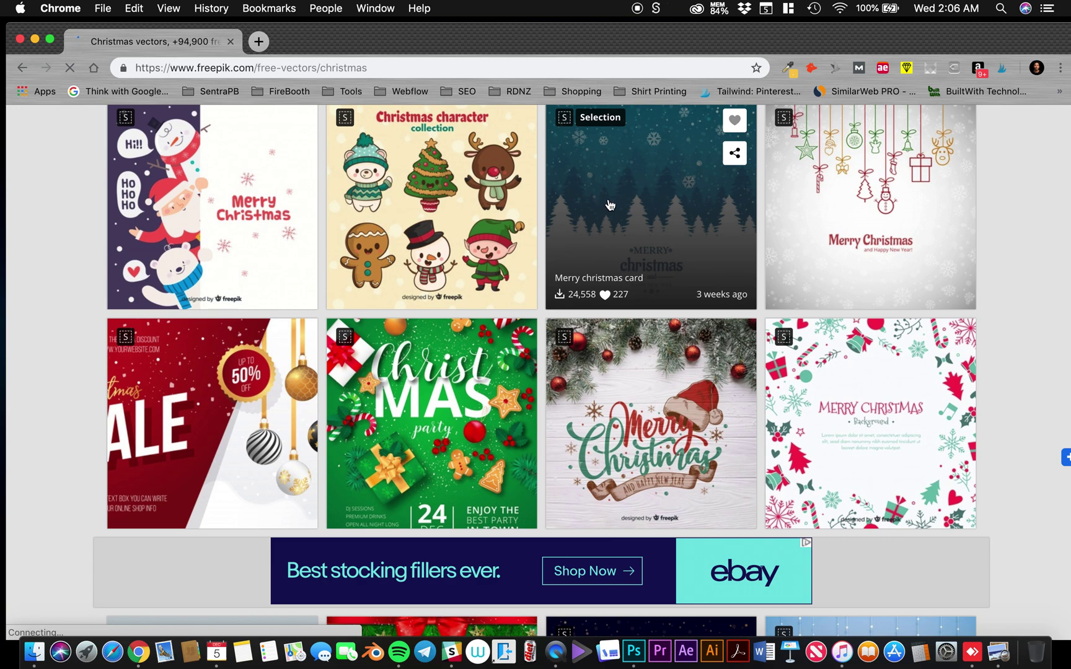
scroll(609, 375, down, 5)
scroll(609, 375, up, 6)
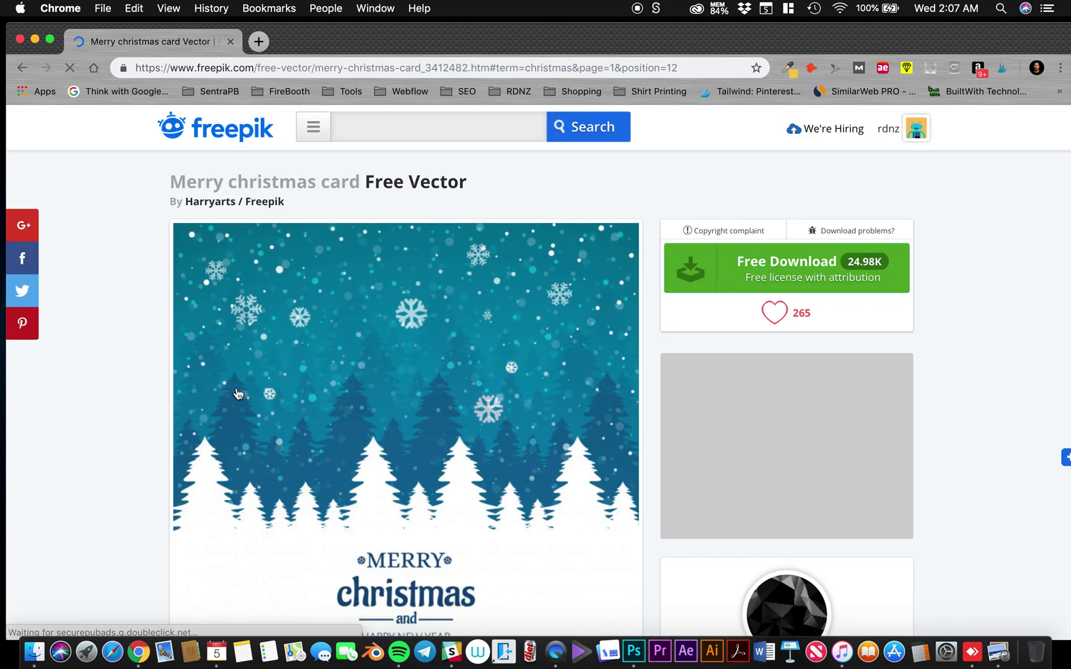
scroll(237, 394, down, 3)
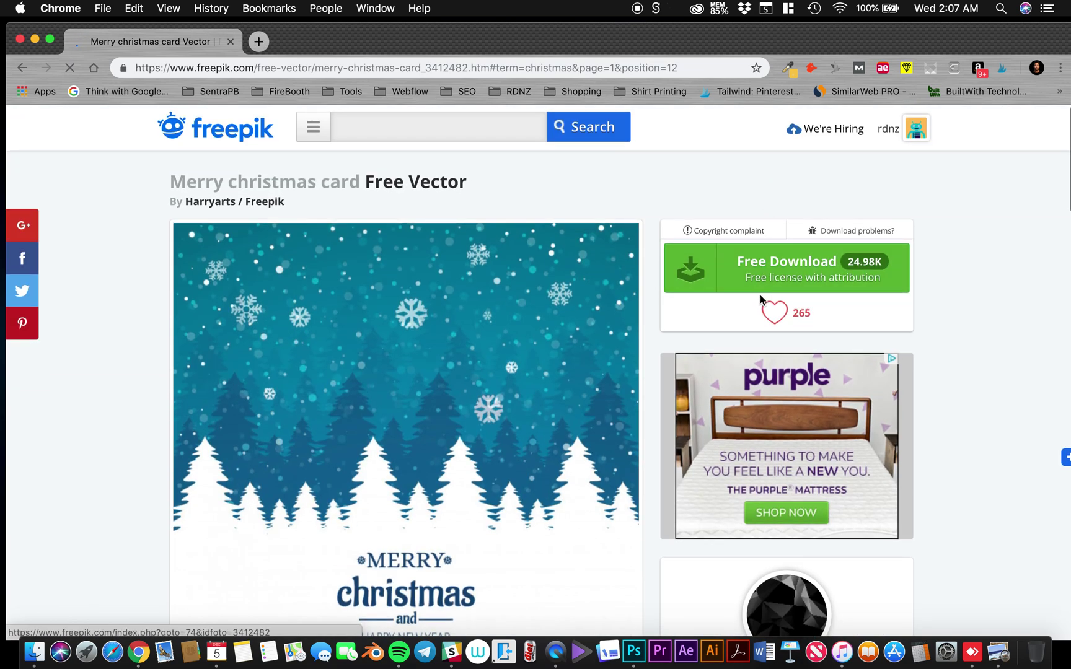
- Download the free Merry christmas card vector as Merry-christmas-card.zip
click(795, 264)
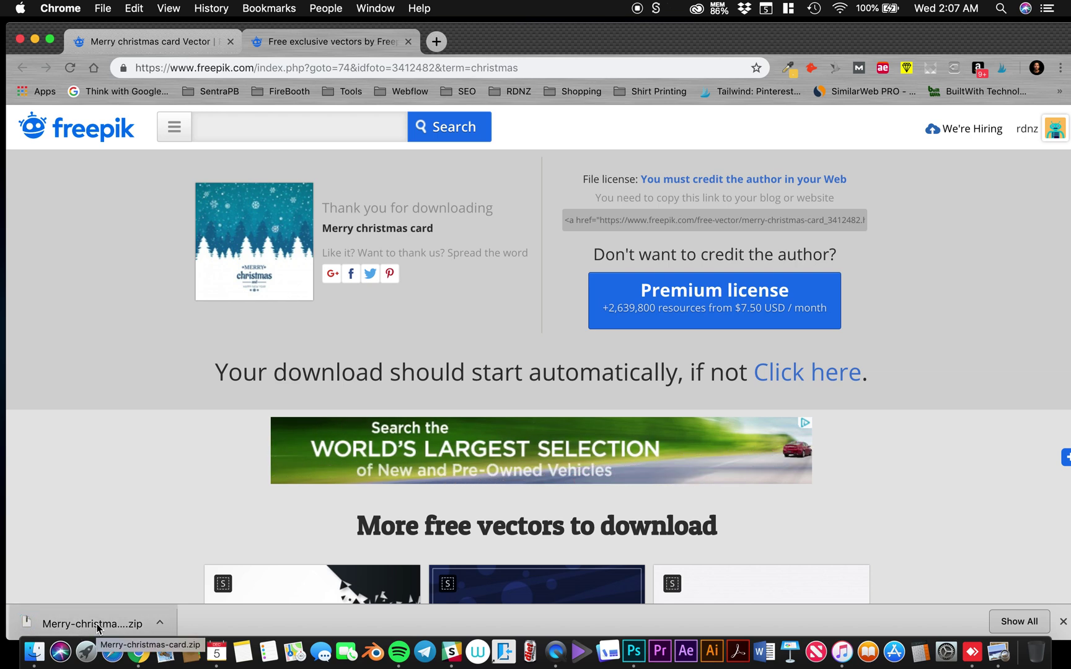
- Unzip Merry-christmas-card.zip, expand its folder in Finder, and preview 15509.jpg
click(78, 624)
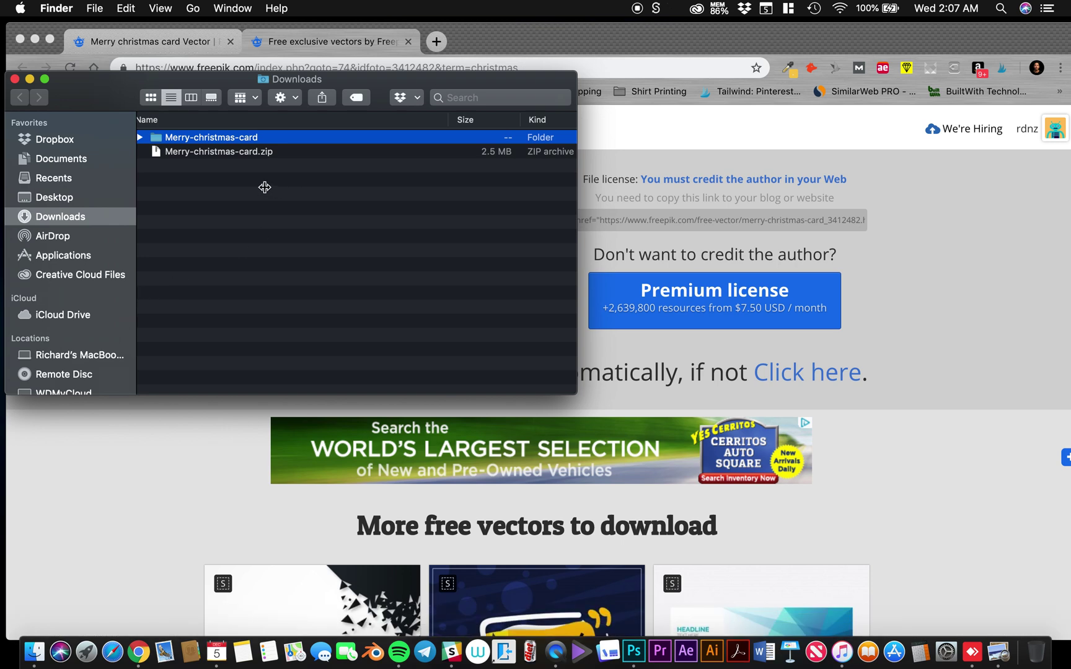
click(143, 139)
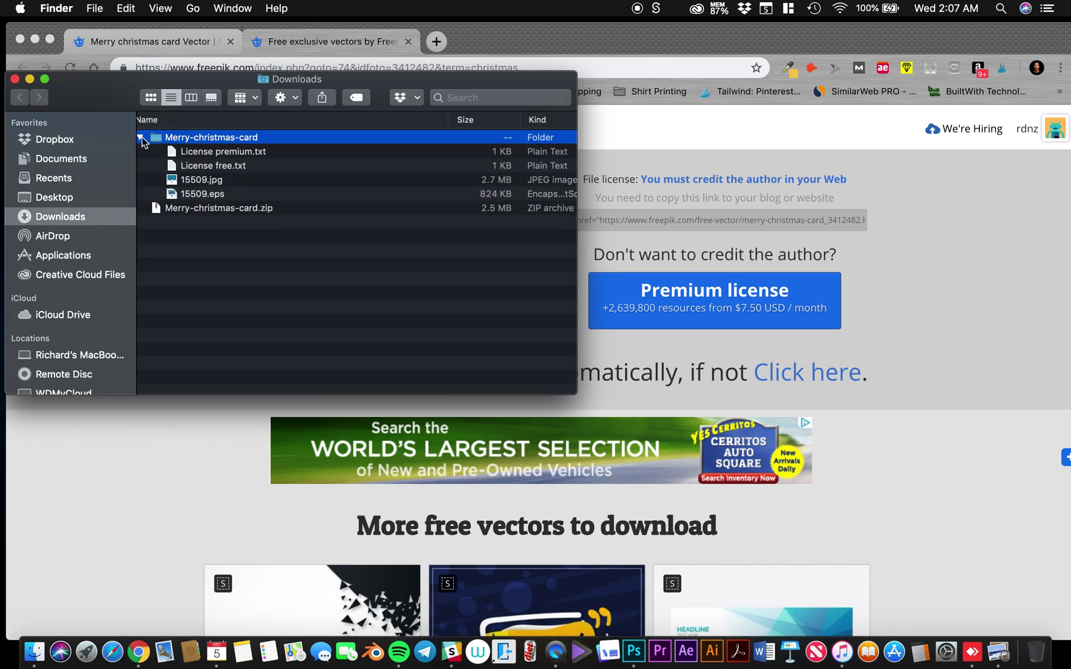
click(205, 180)
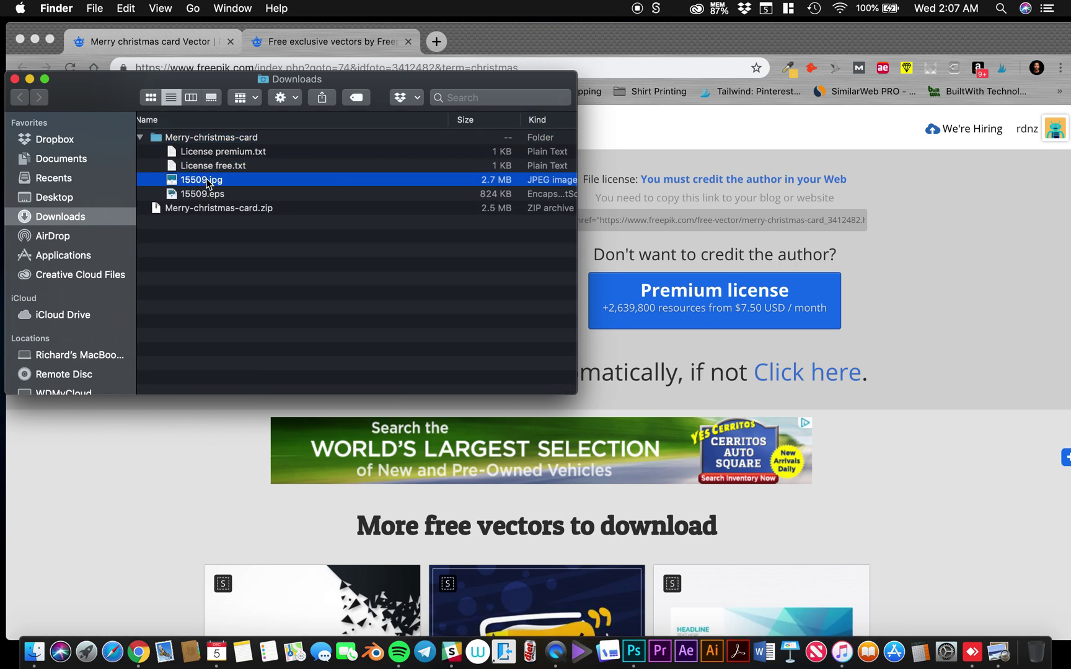
key(space)
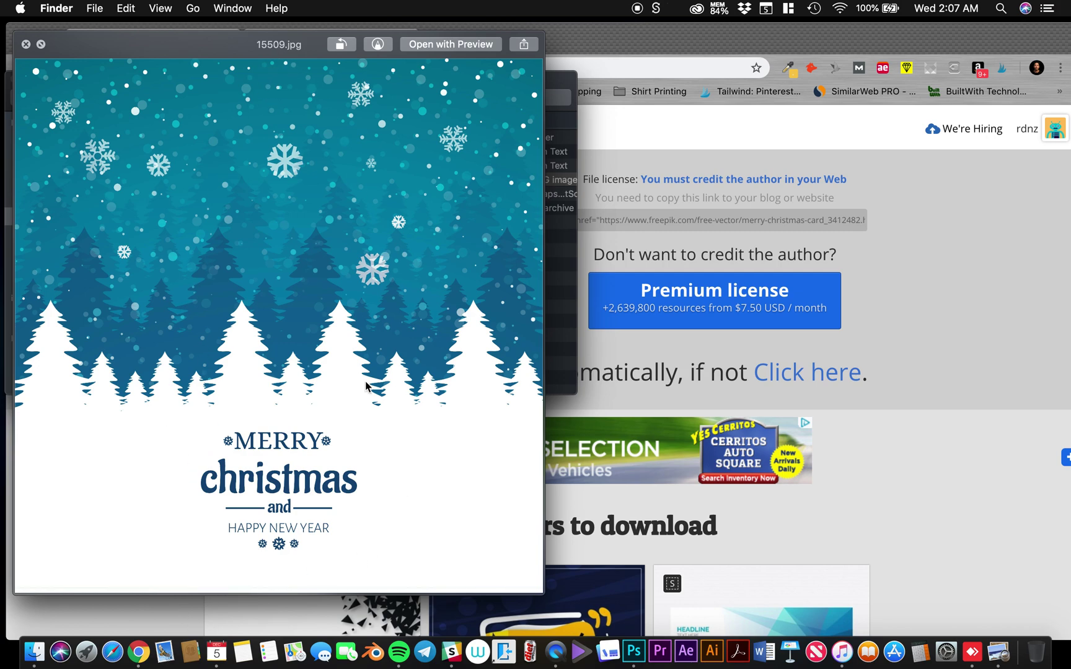
key(space)
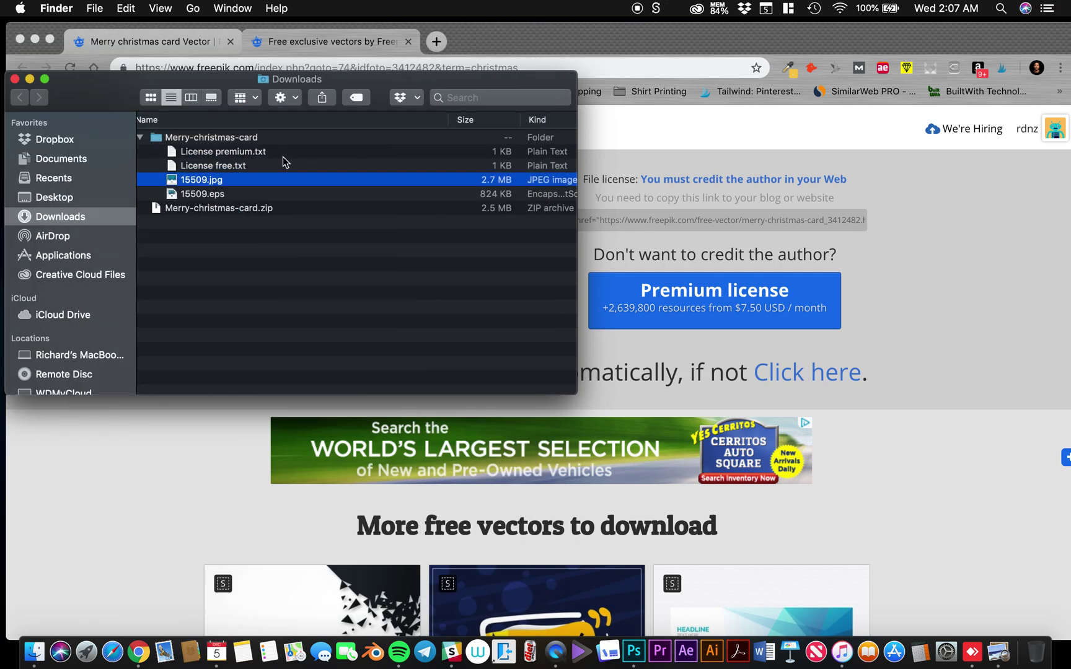
drag(394, 84, 277, 88)
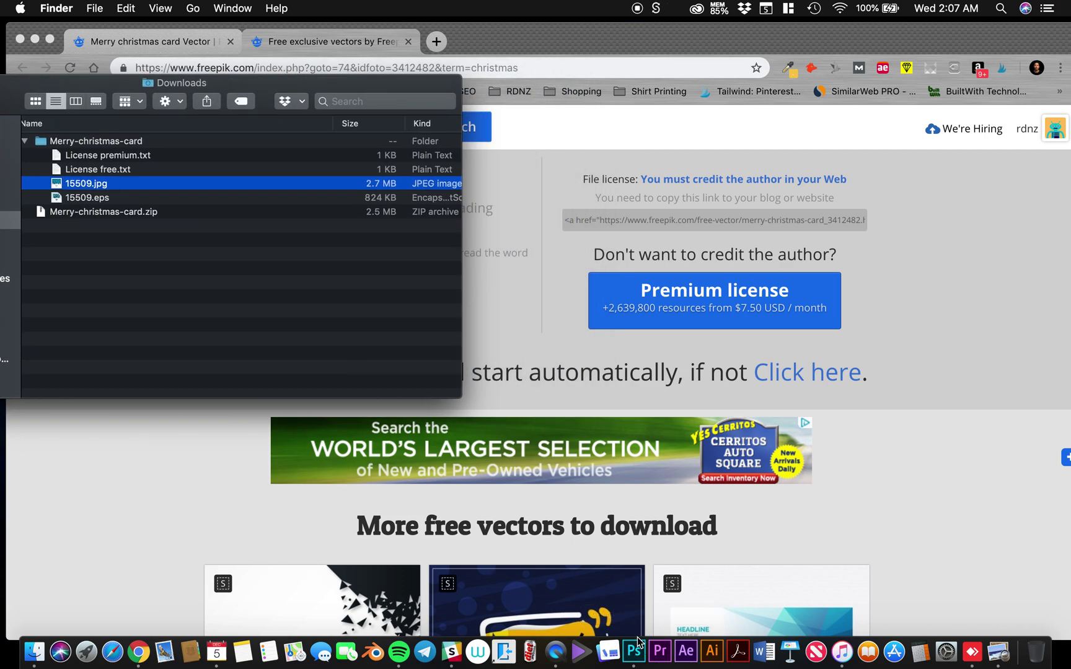
- Create a white 2 × 6 inch, 300 ppi CMYK Photoshop document named 'Christmas'
click(634, 656)
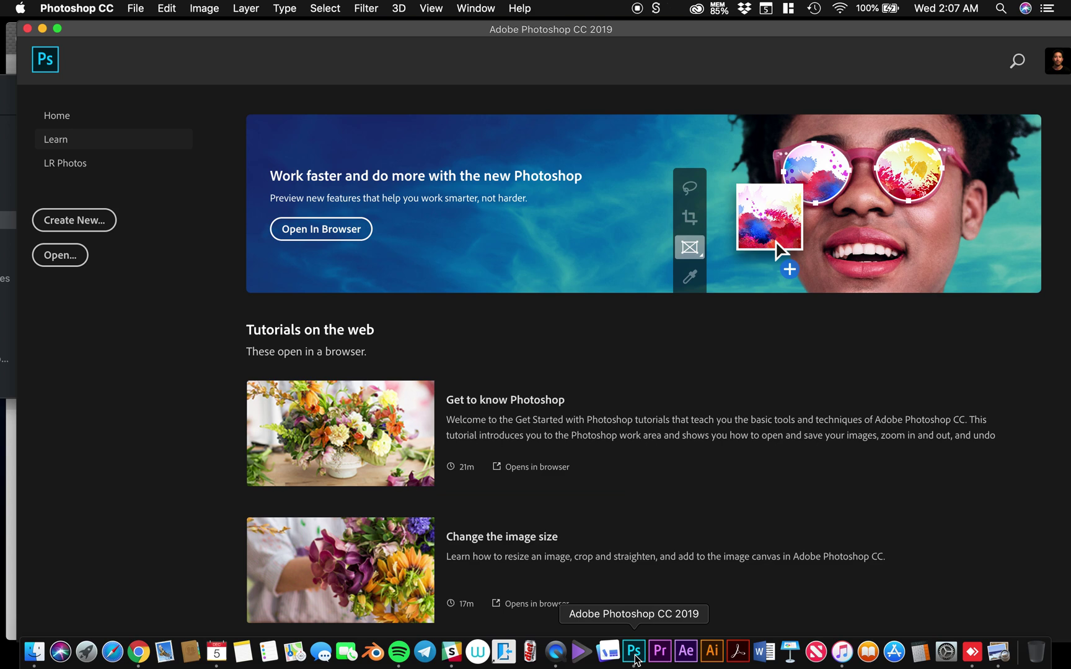
click(78, 224)
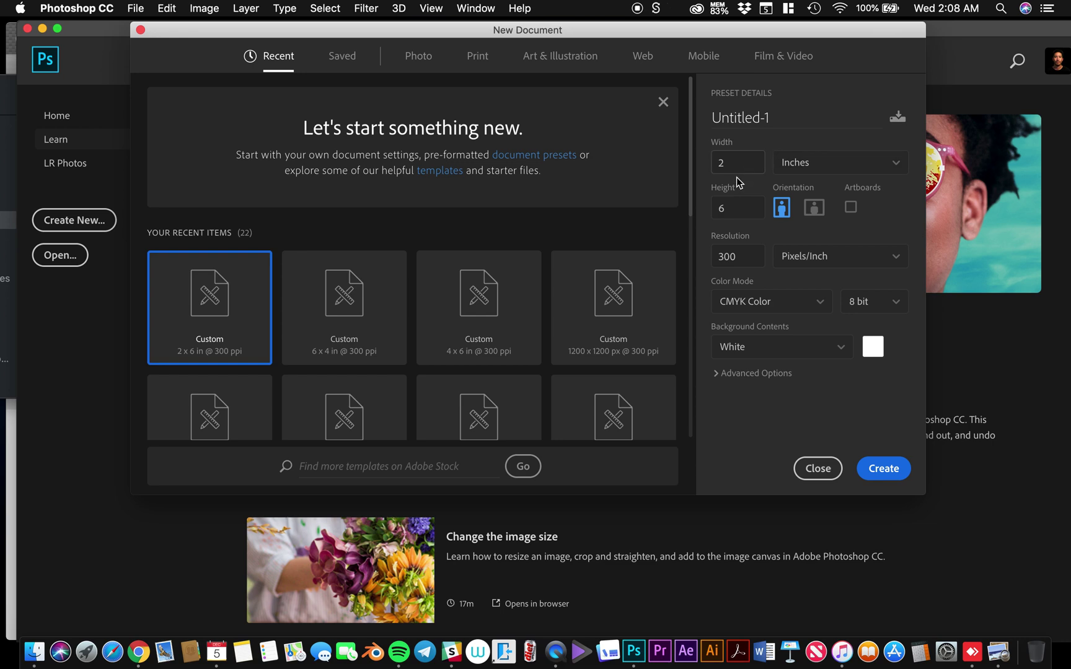
click(784, 117)
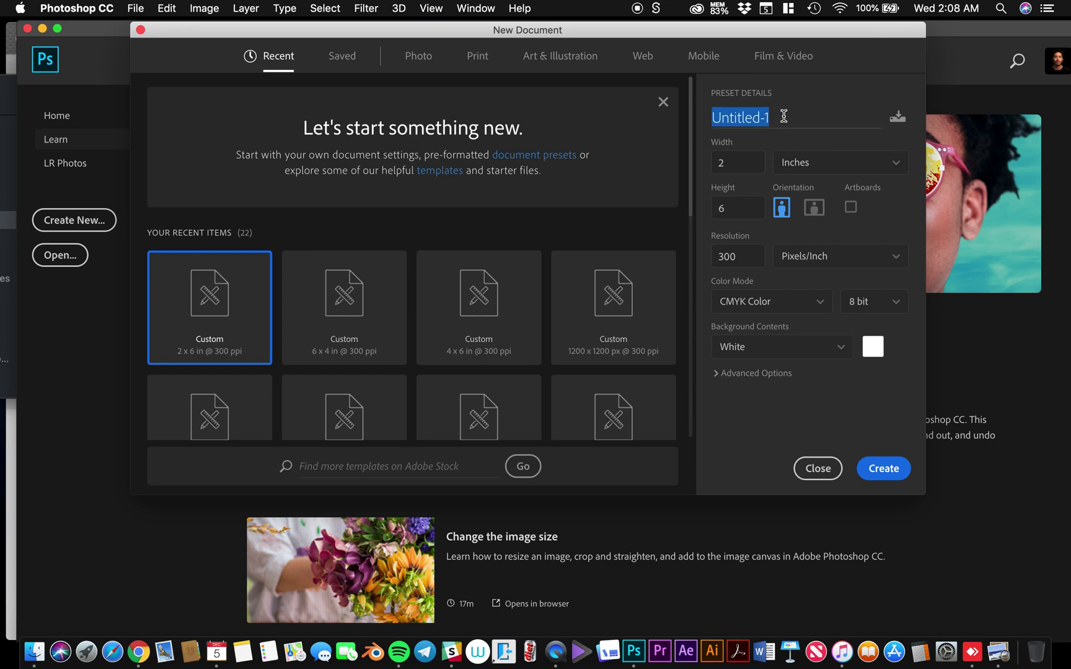
text(Christ)
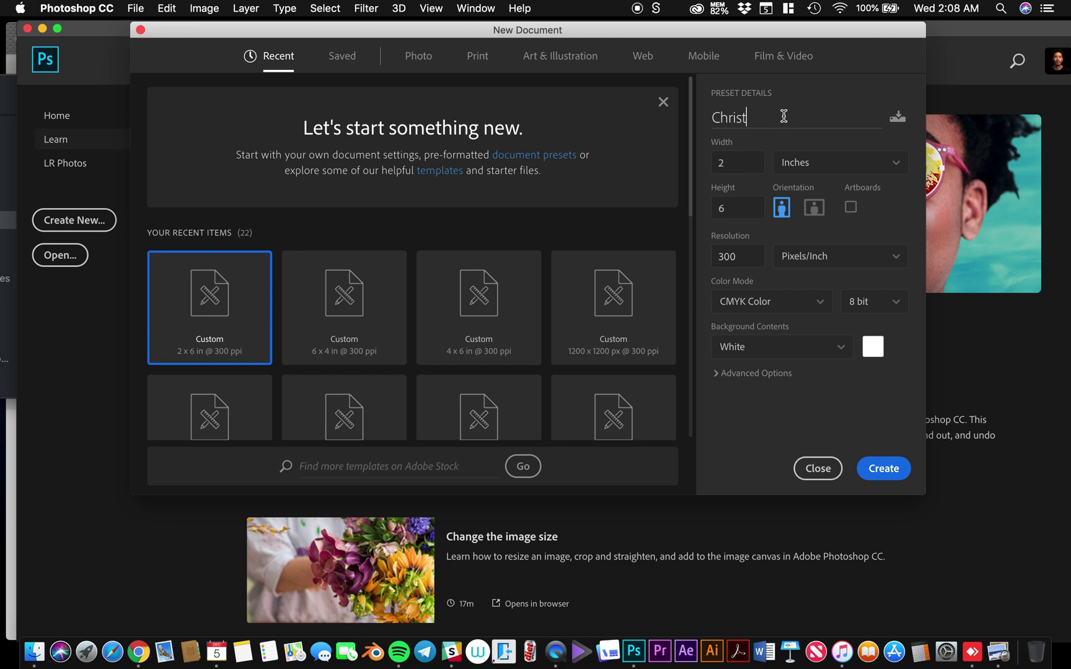
text(mas)
click(821, 303)
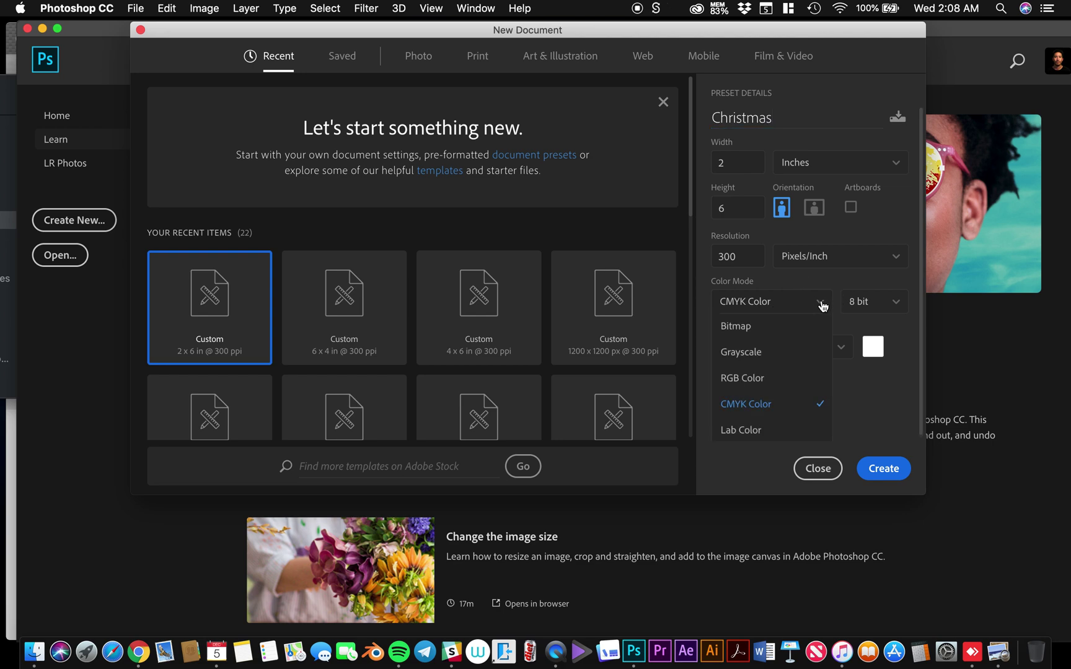
click(821, 303)
click(821, 303)
click(821, 304)
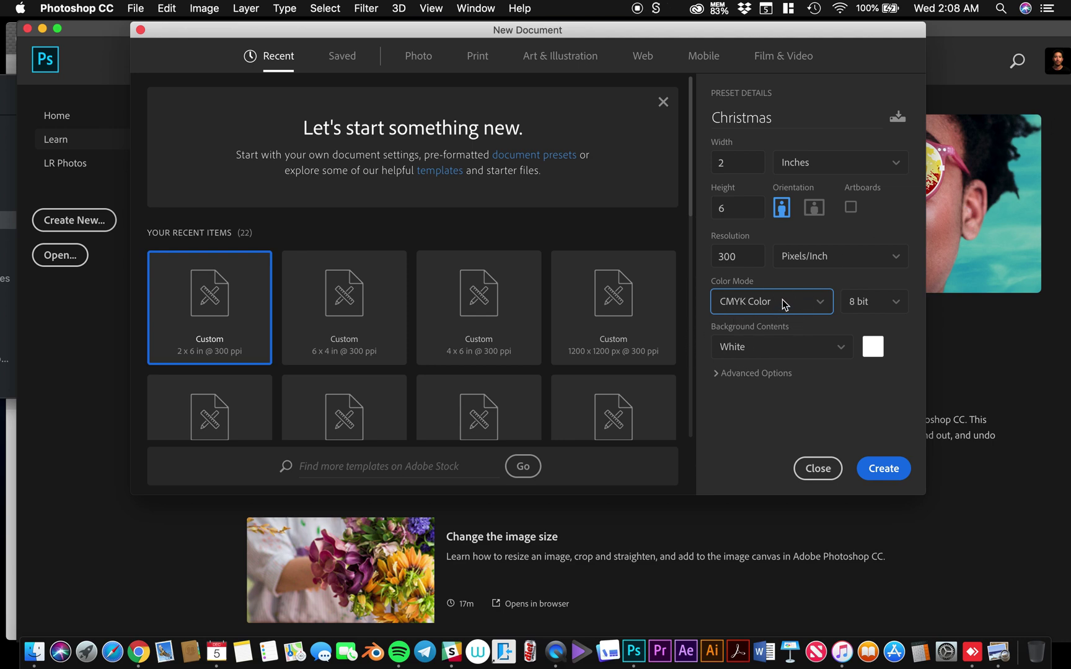
click(884, 470)
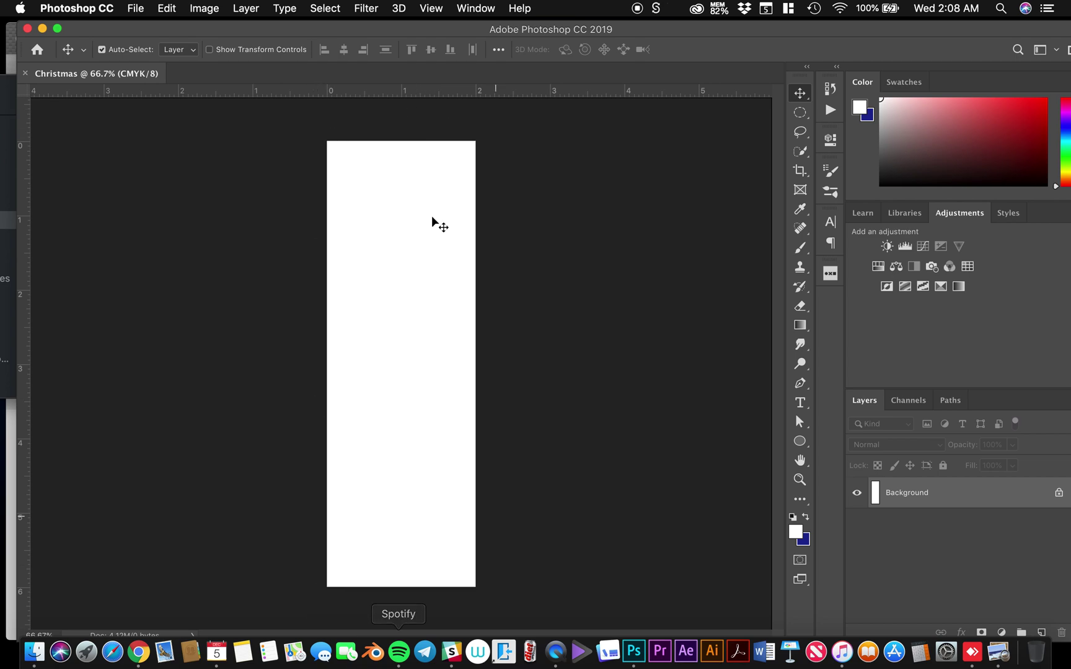
- Place 15509.jpg into the Christmas document and scale it up to fill the whole strip
drag(195, 29, 349, 33)
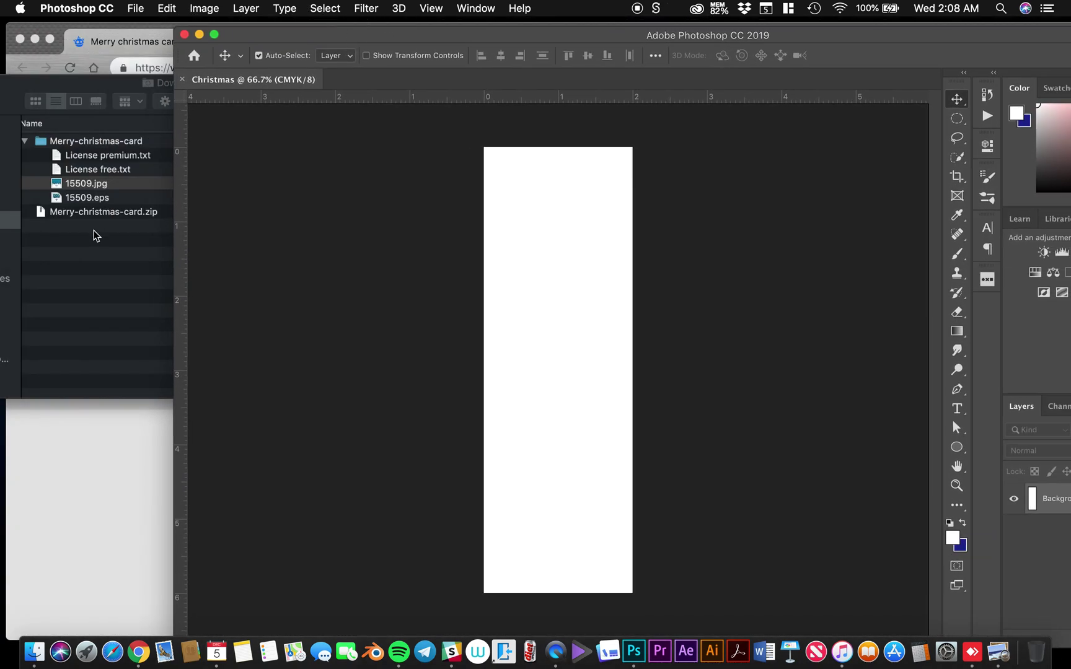
click(87, 266)
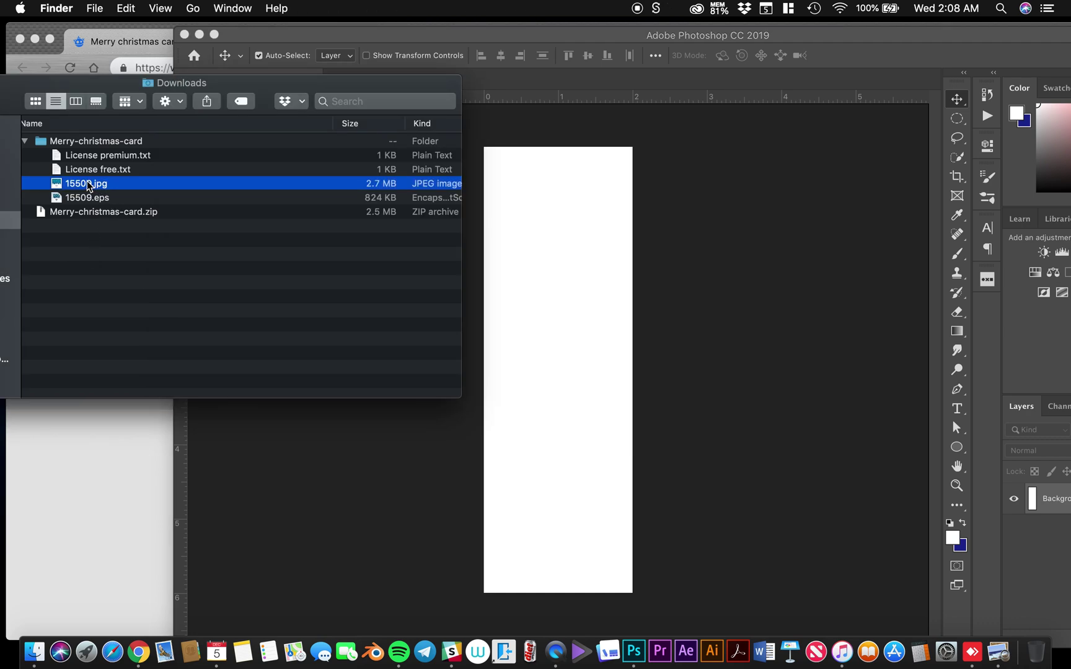
drag(88, 186, 559, 313)
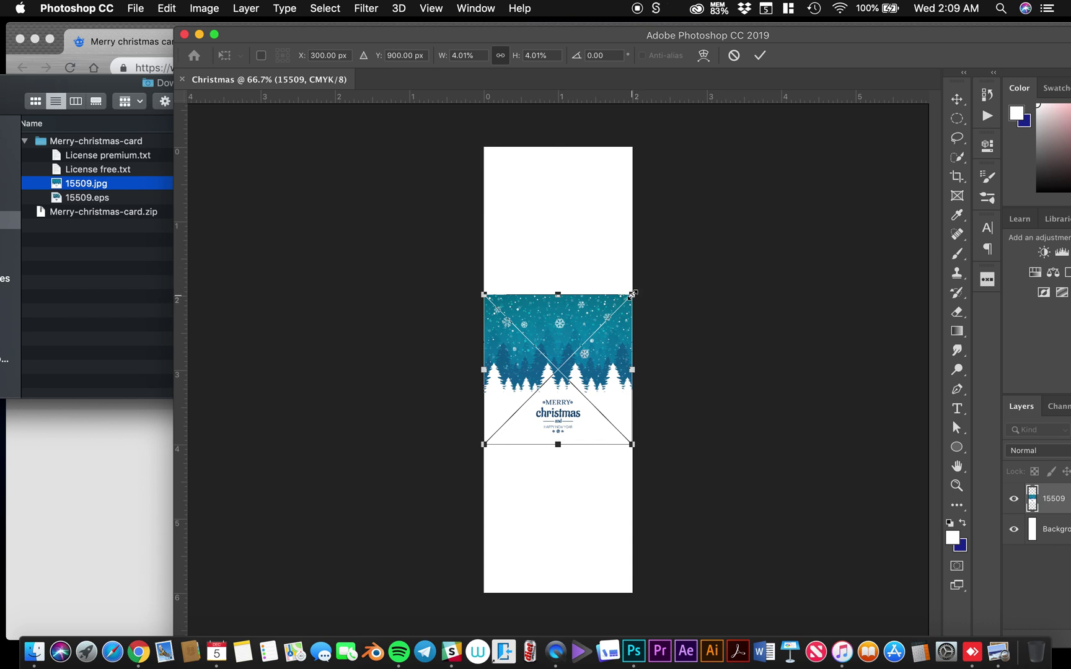
drag(632, 295, 795, 162)
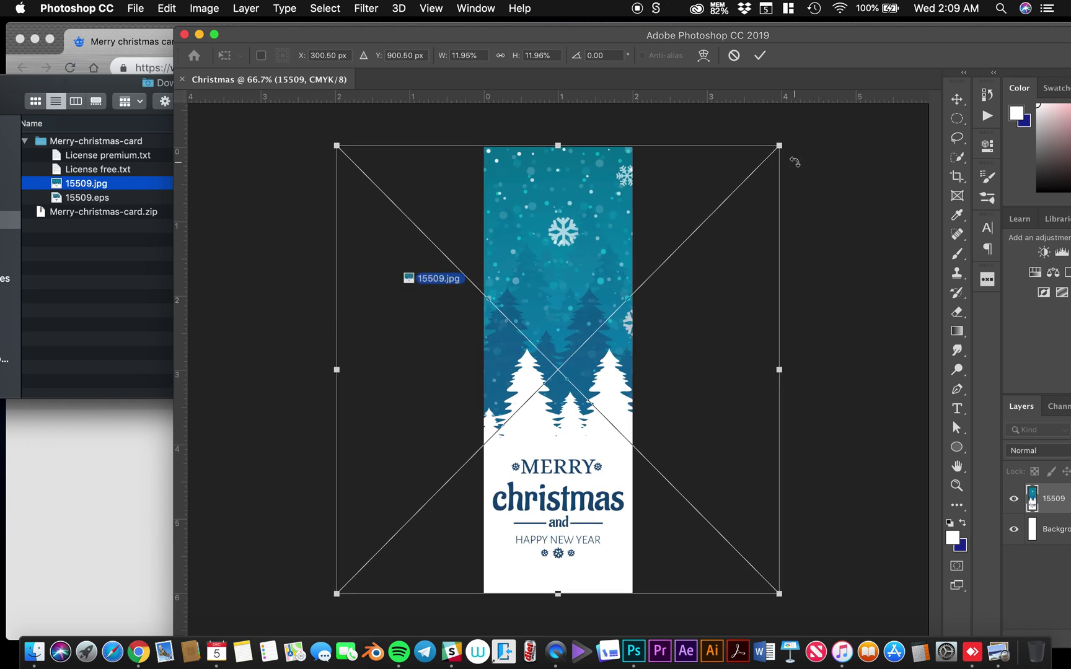
key(Return)
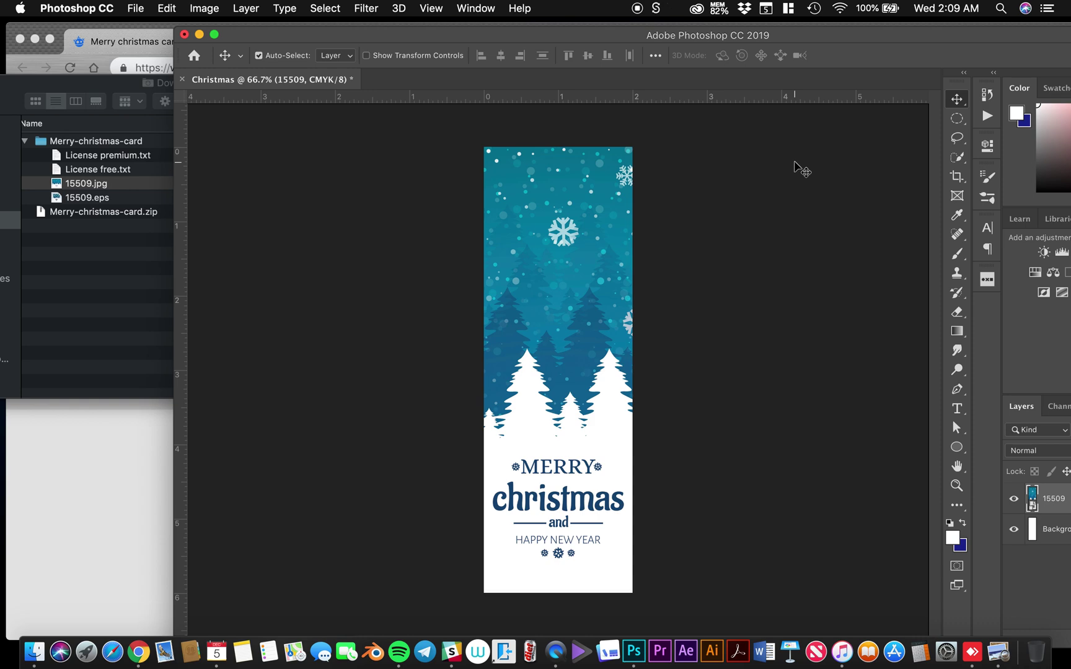
drag(634, 39, 484, 37)
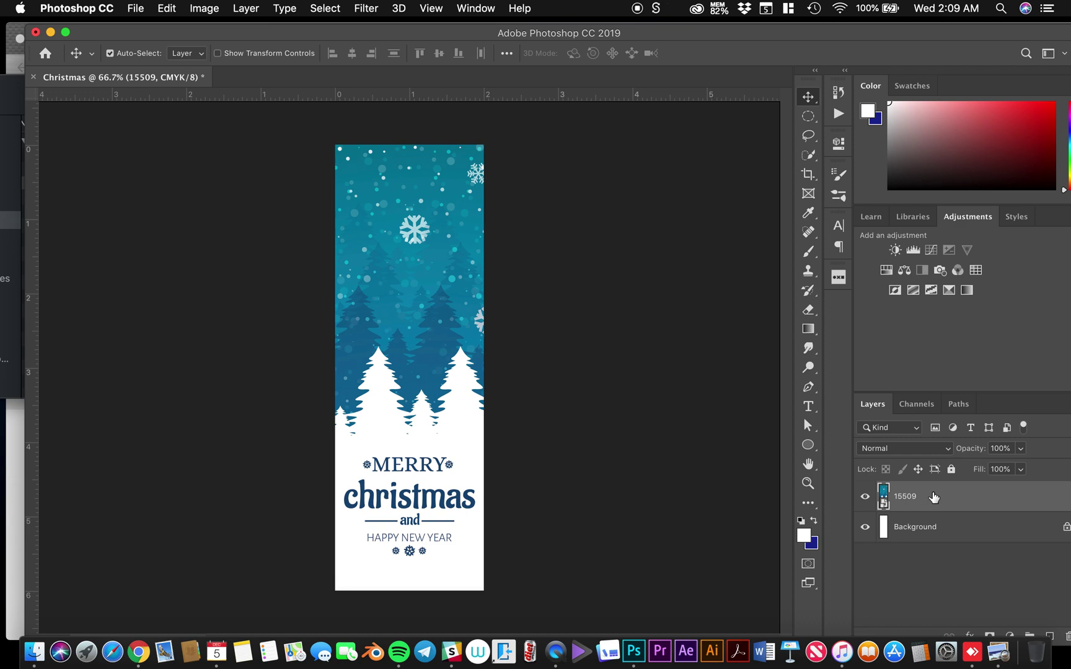
- Rasterize the 15509 layer and switch to the Elliptical Marquee Tool
right_click(933, 497)
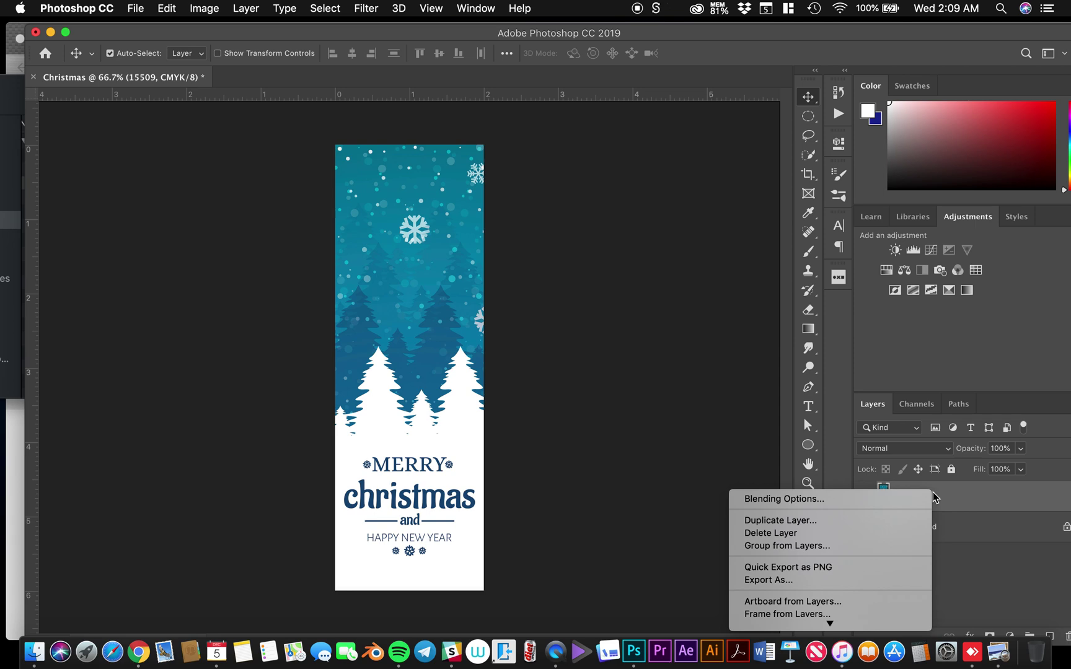
mouse_move(859, 632)
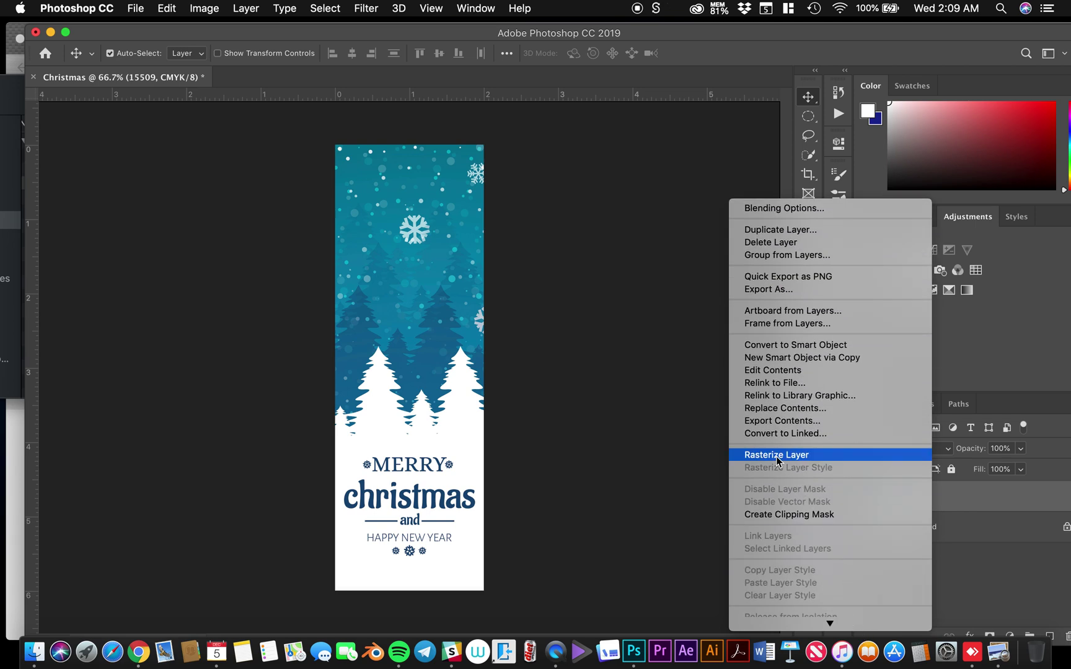
click(776, 457)
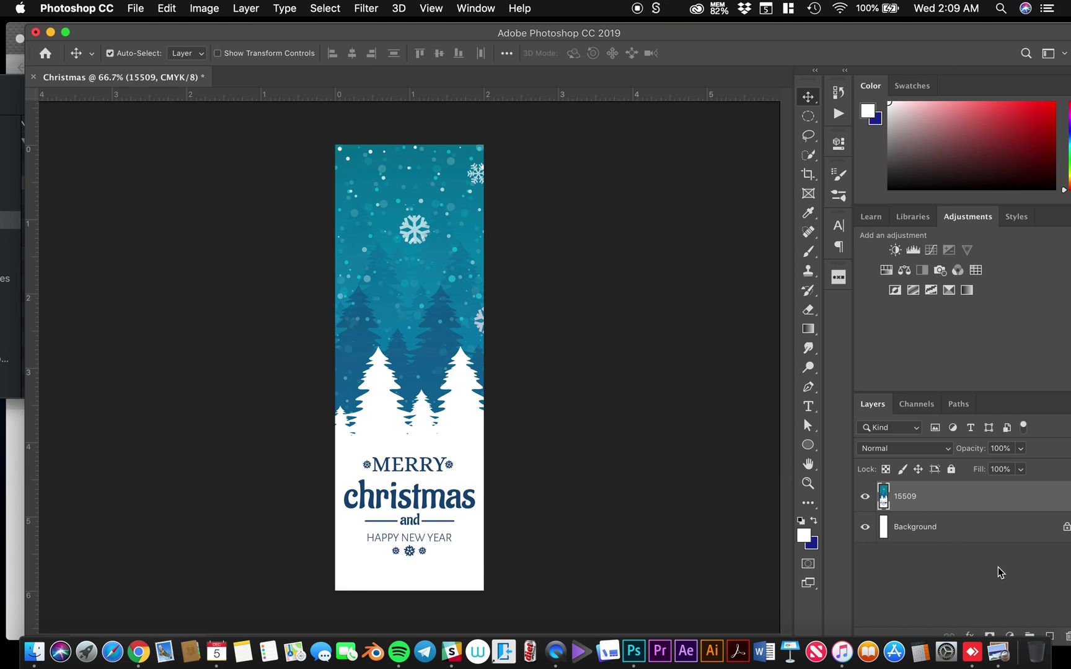
double_click(896, 31)
double_click(860, 31)
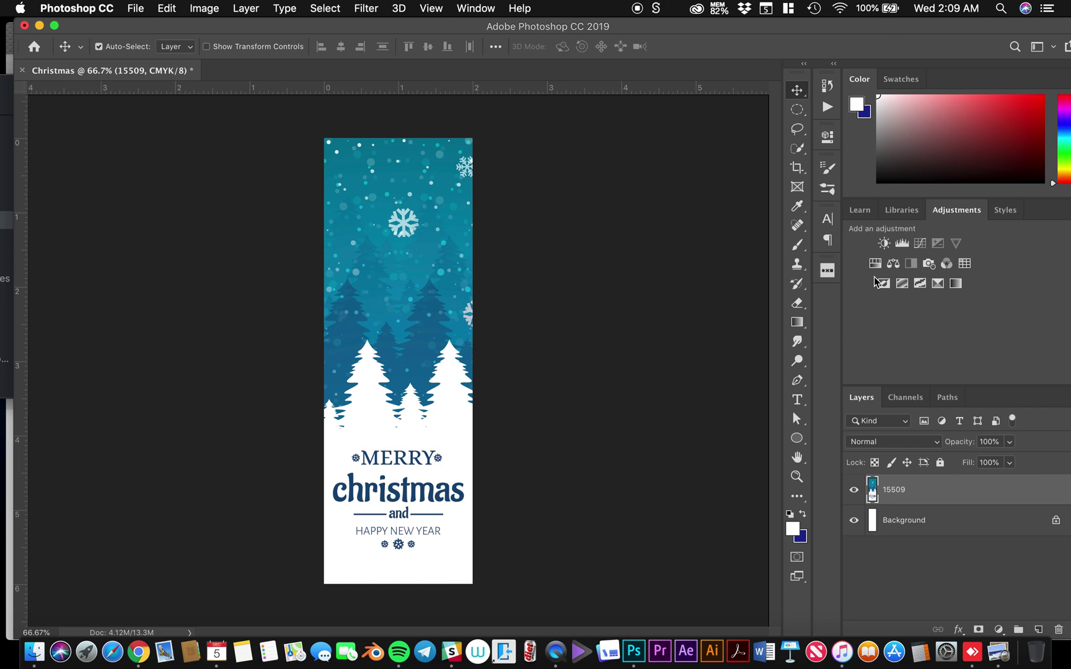
click(796, 111)
- Choose the Elliptical Marquee Tool from the marquee tool group
click(796, 111)
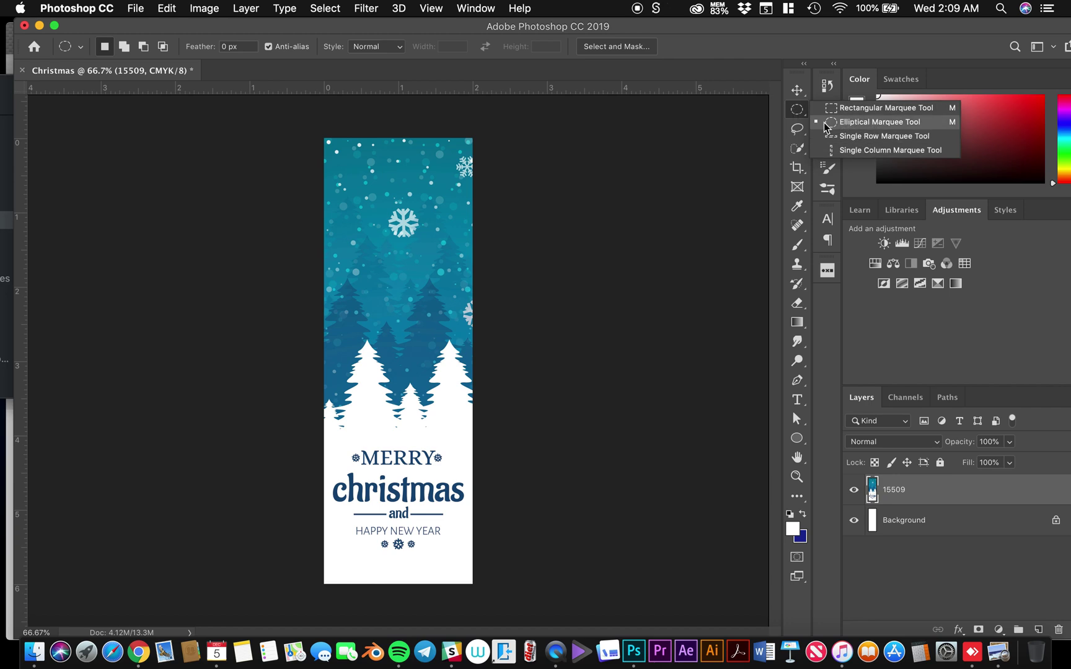
click(845, 123)
scroll(433, 560, up, 5)
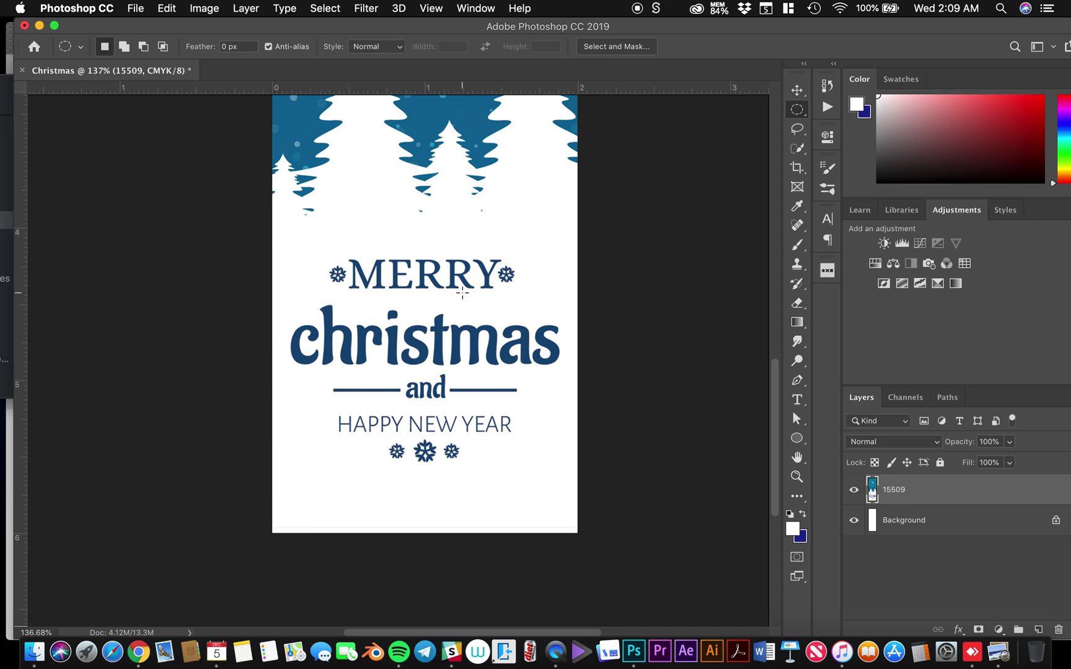
scroll(462, 293, down, 5)
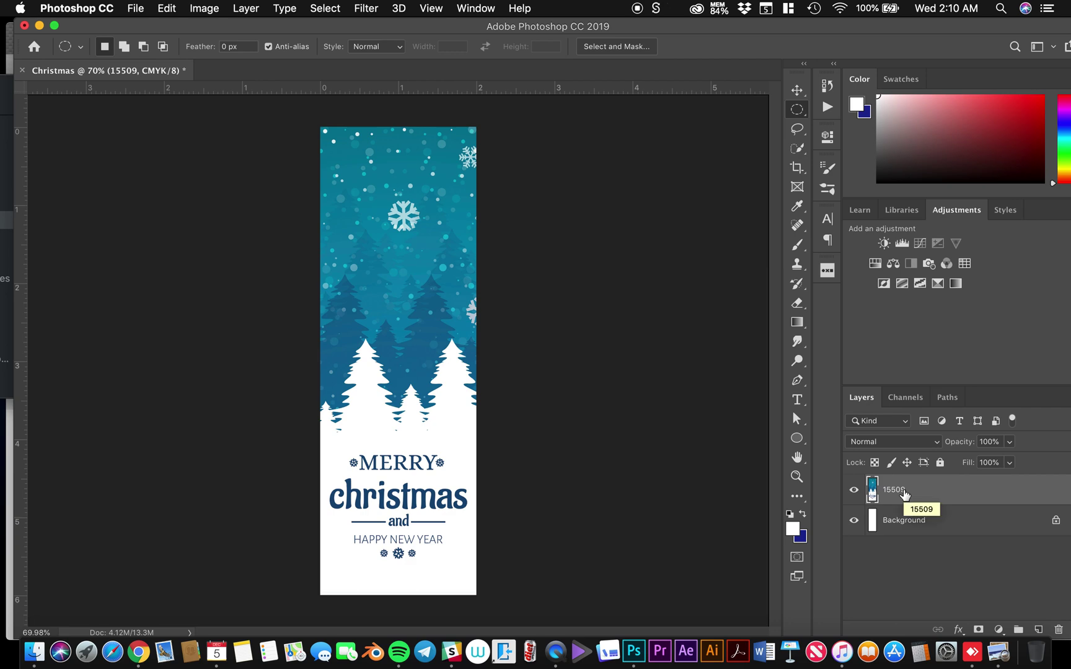
- Duplicate the 15509 layer as 15509 copy and hide the original layer
key(super+j)
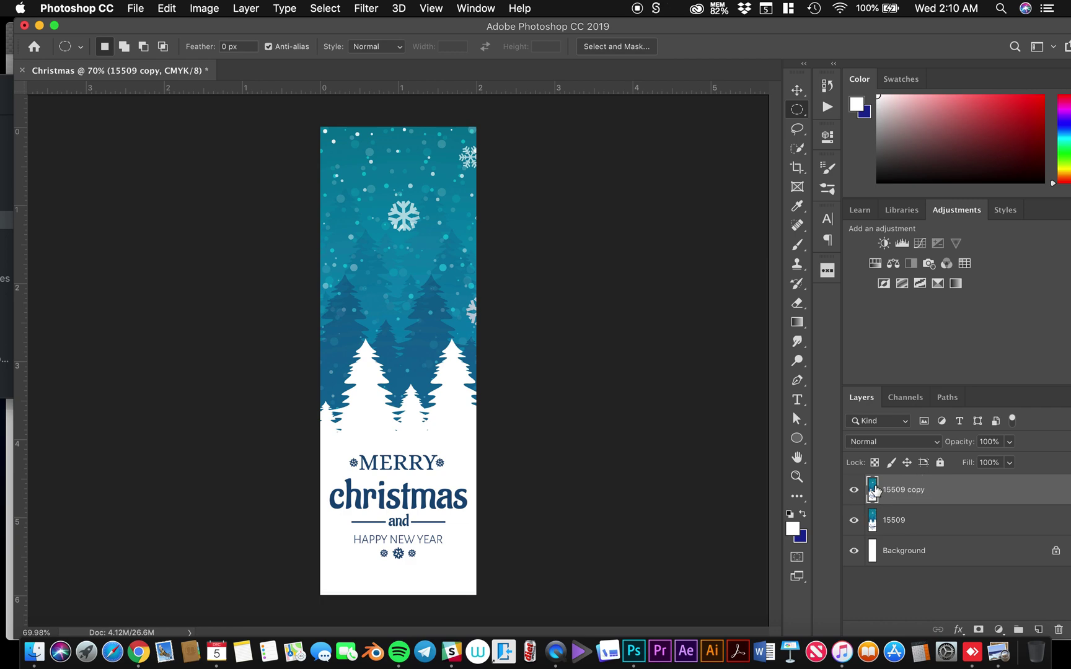
scroll(477, 500, up, 5)
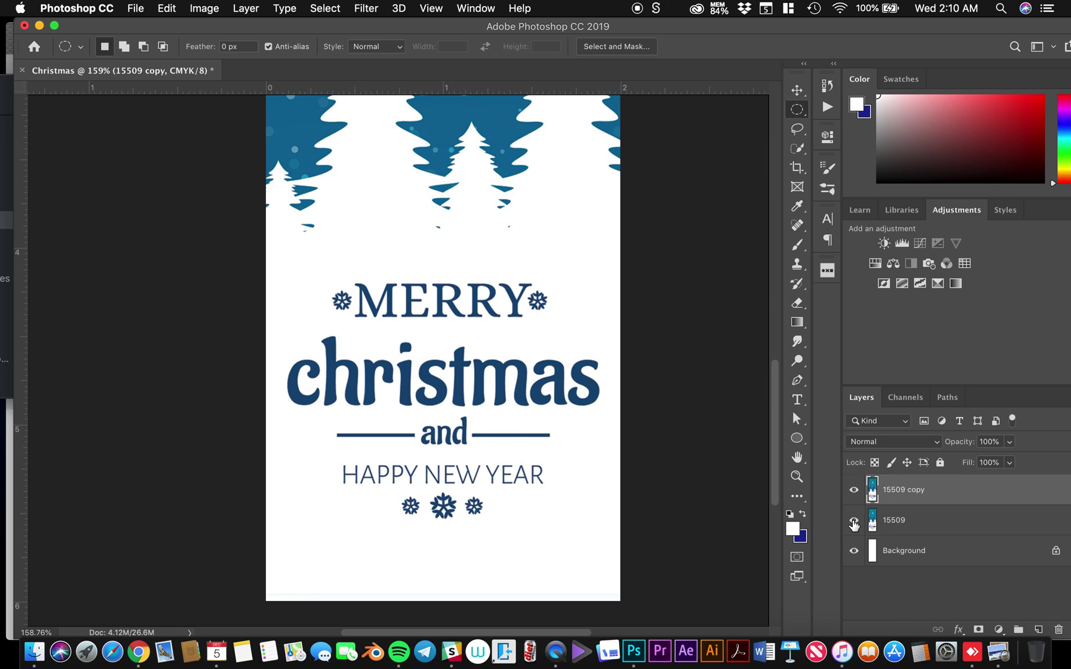
click(853, 521)
- Draw a 1.8-inch circular selection around the Merry Christmas text
click(443, 388)
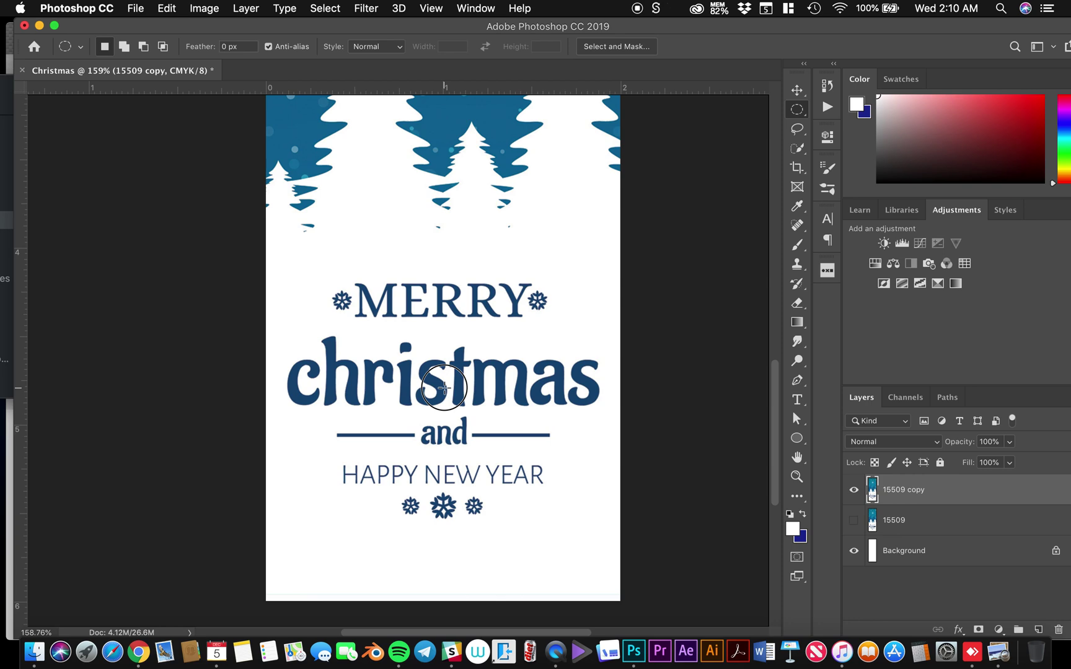
drag(443, 388, 678, 548)
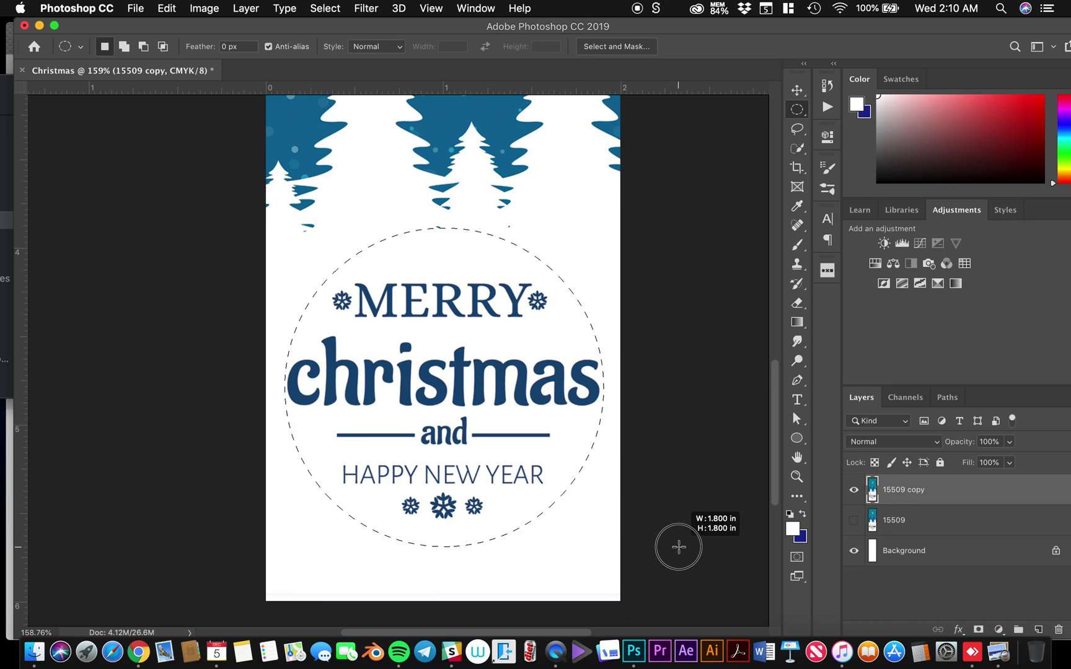
drag(678, 547, 679, 547)
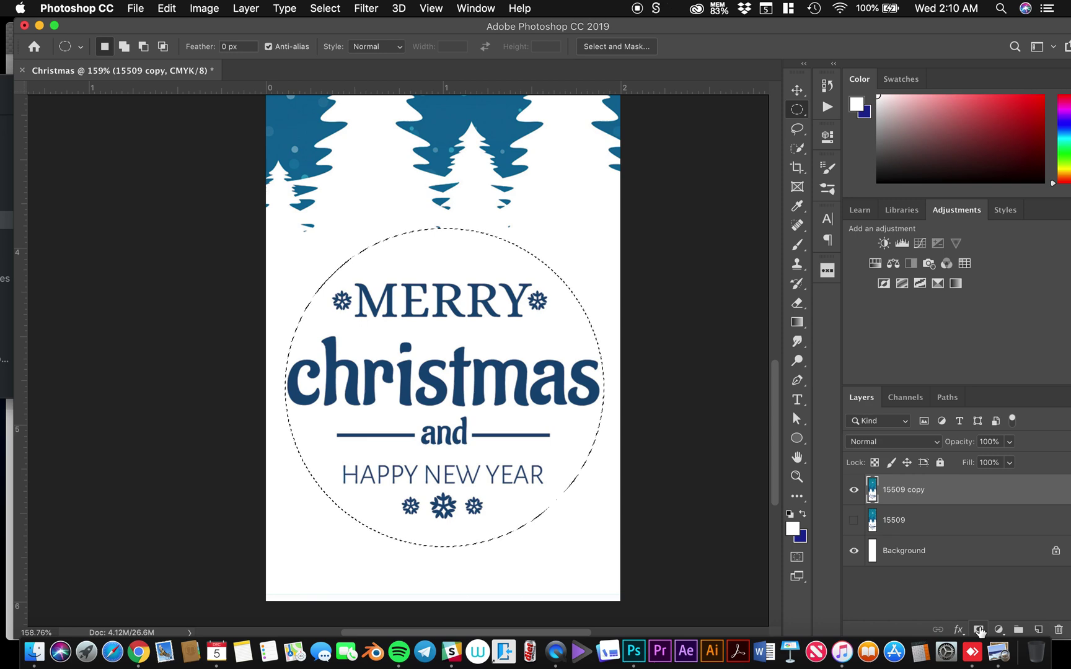
key(super+d)
- Mask 15509 copy to the circled Merry Christmas emblem and apply the mask
alt+click(980, 630)
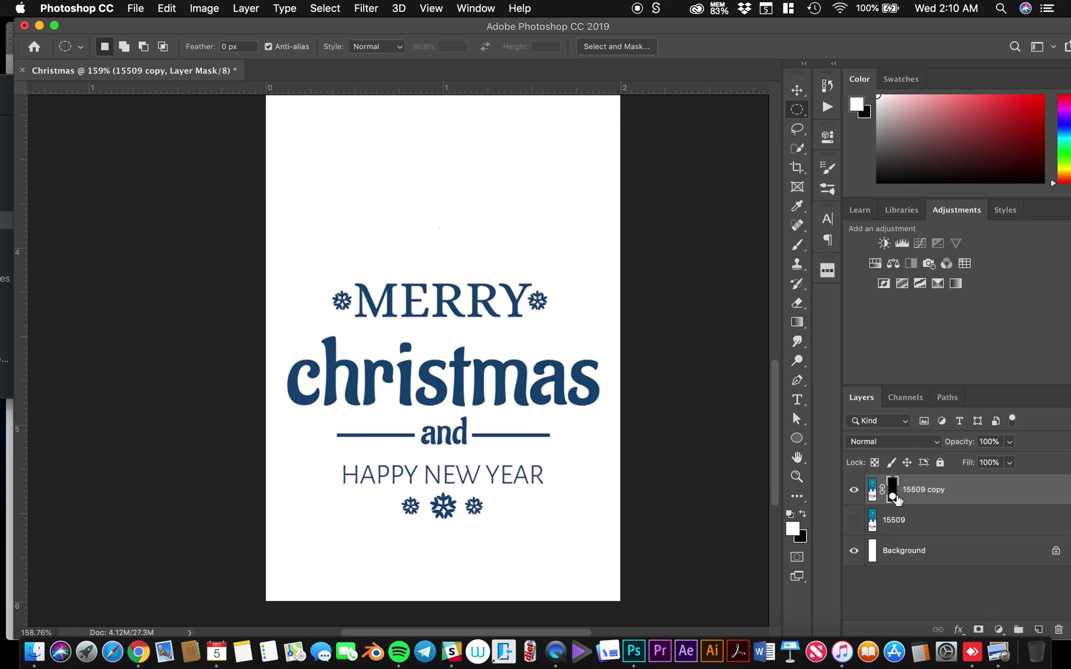
right_click(894, 492)
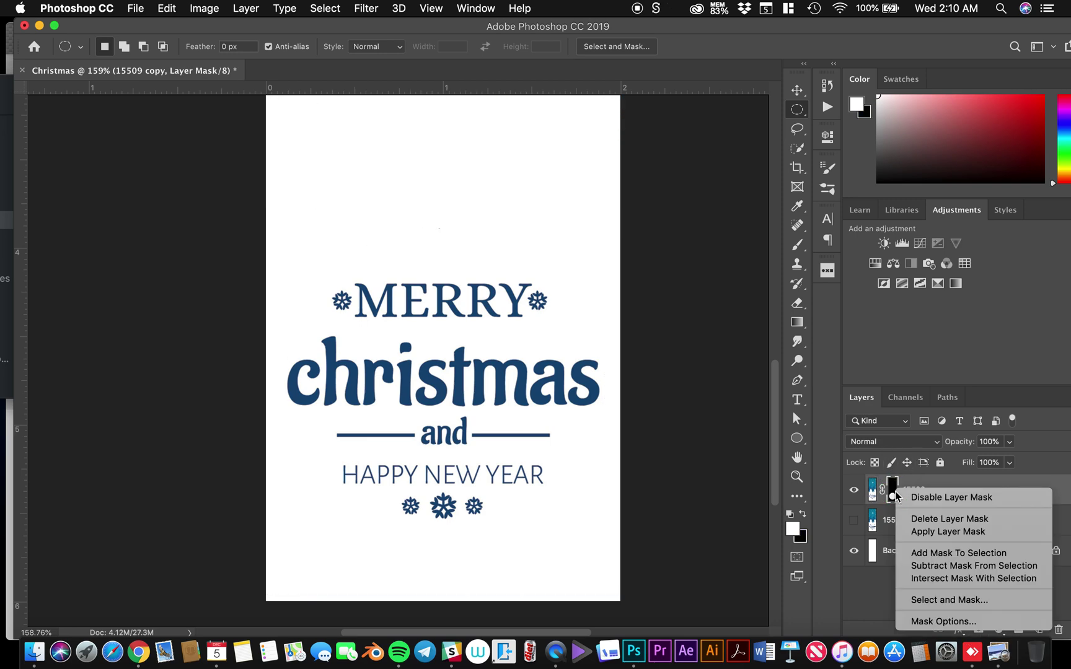
click(936, 532)
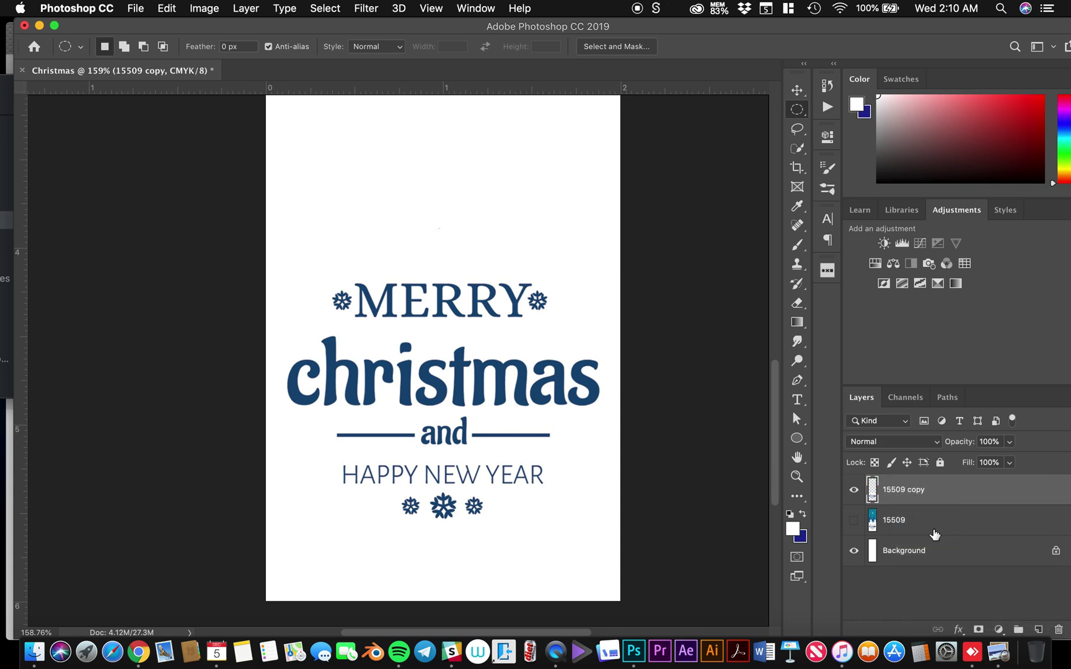
- Show and select the original 15509 layer while hiding the circular emblem layer
click(854, 522)
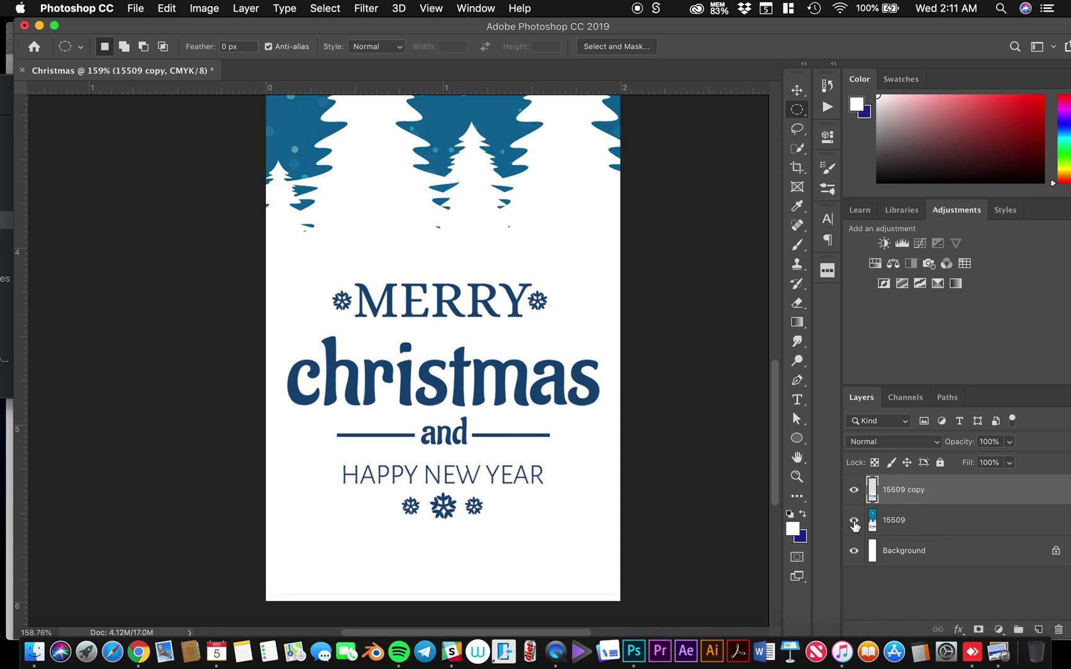
click(911, 523)
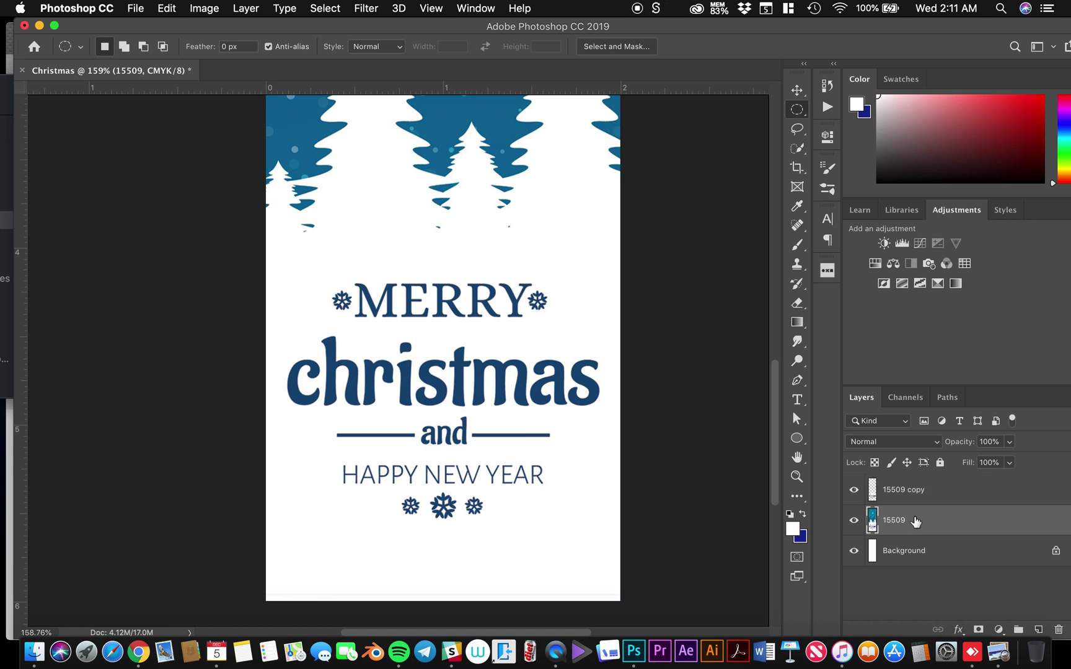
click(854, 490)
scroll(515, 321, up, 5)
scroll(515, 322, down, 5)
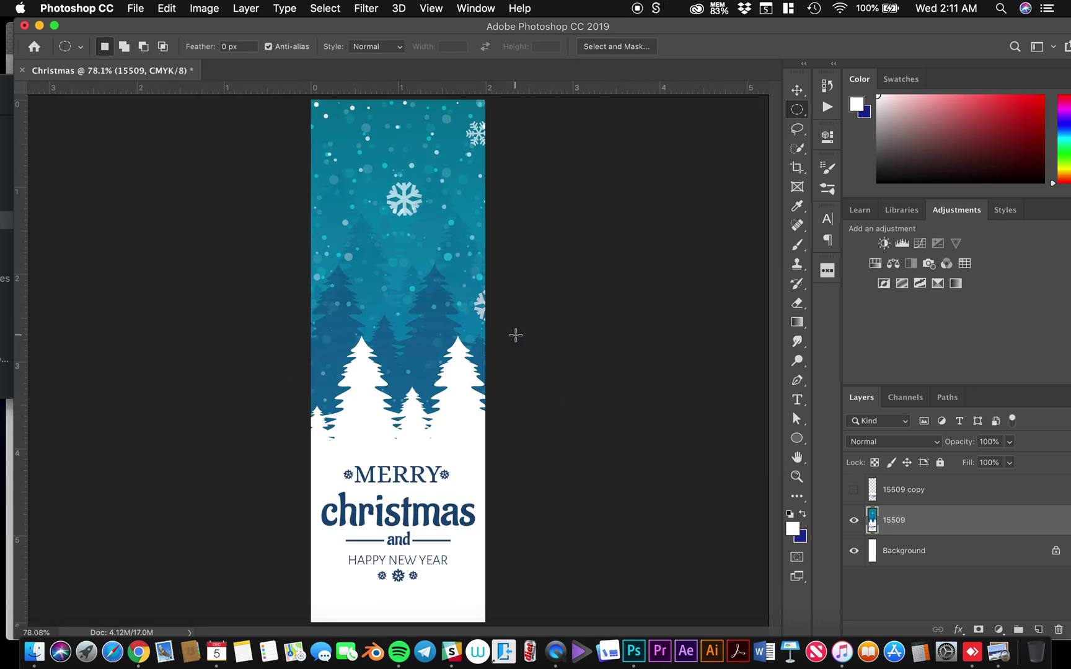
scroll(515, 335, down, 1)
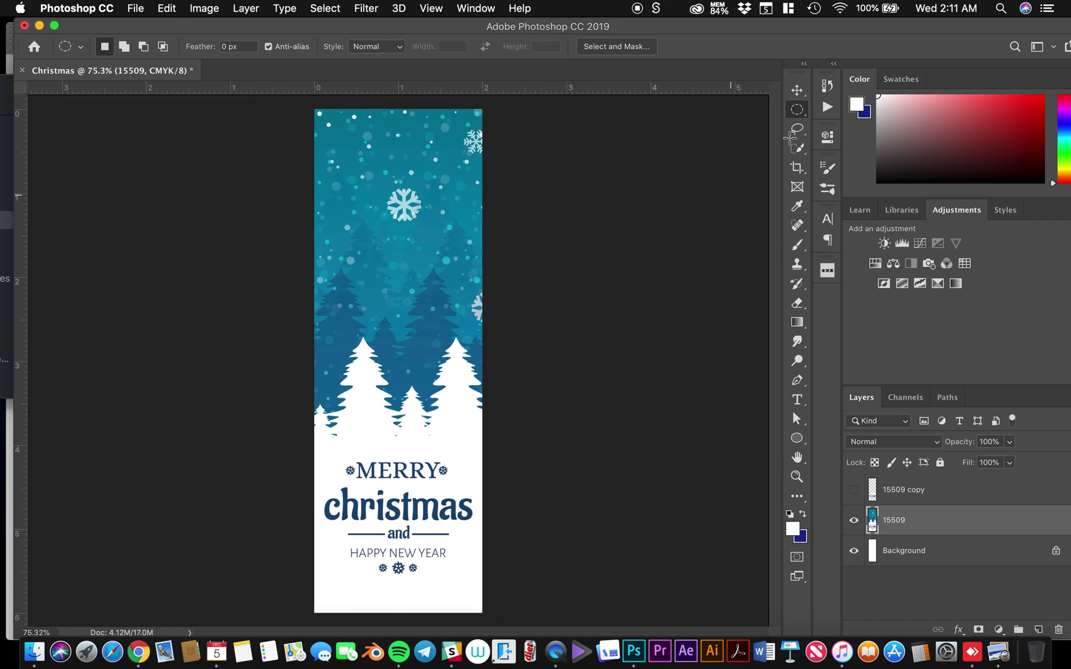
- Keep only the top 2 × 4.03 in of the tree layer via a rectangular selection and applied mask
click(800, 112)
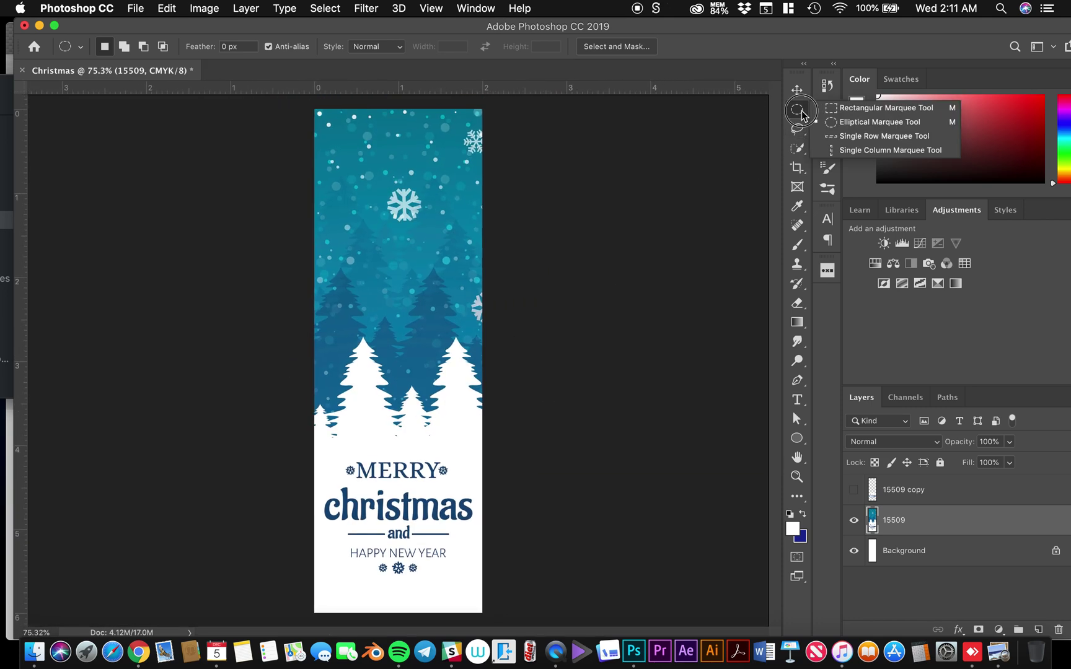
click(856, 112)
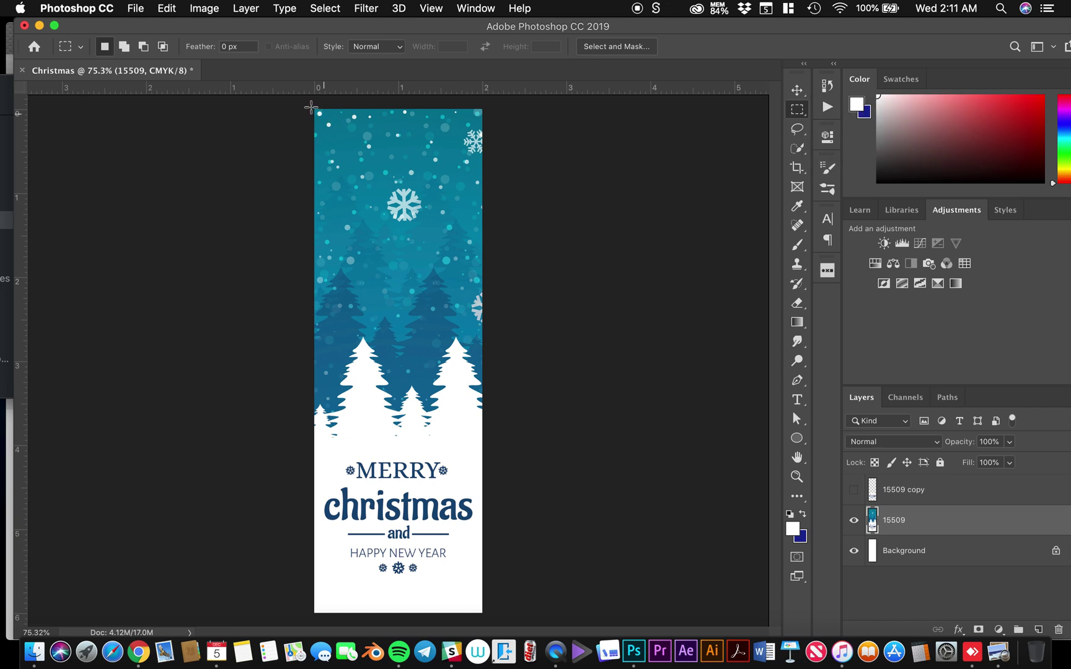
drag(306, 101, 582, 447)
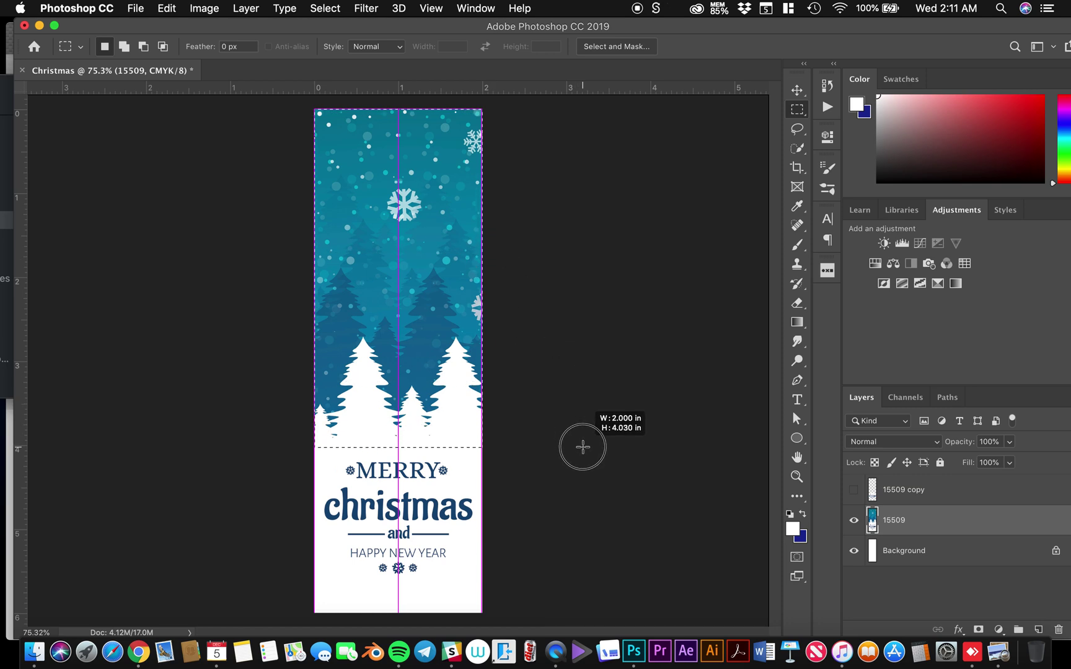
drag(583, 447, 582, 447)
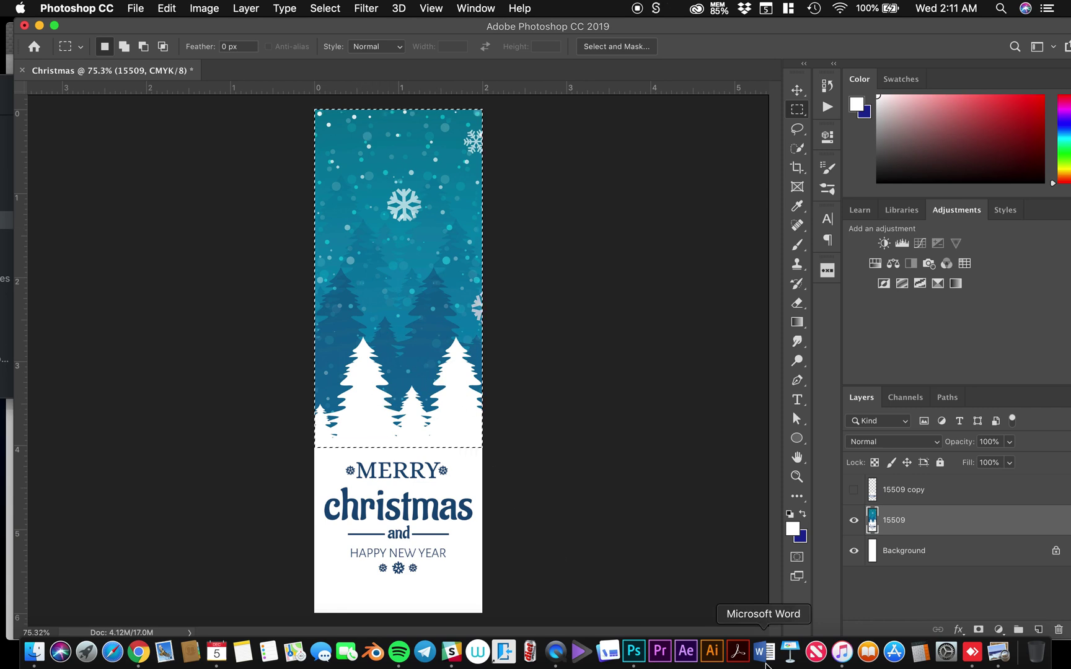
click(979, 630)
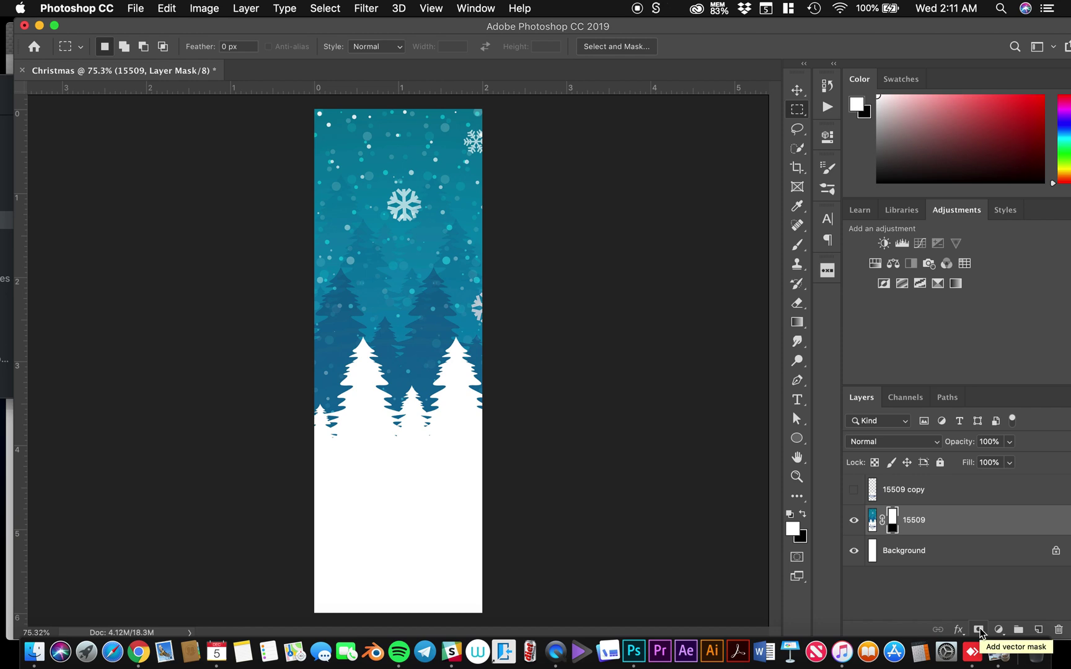
right_click(893, 521)
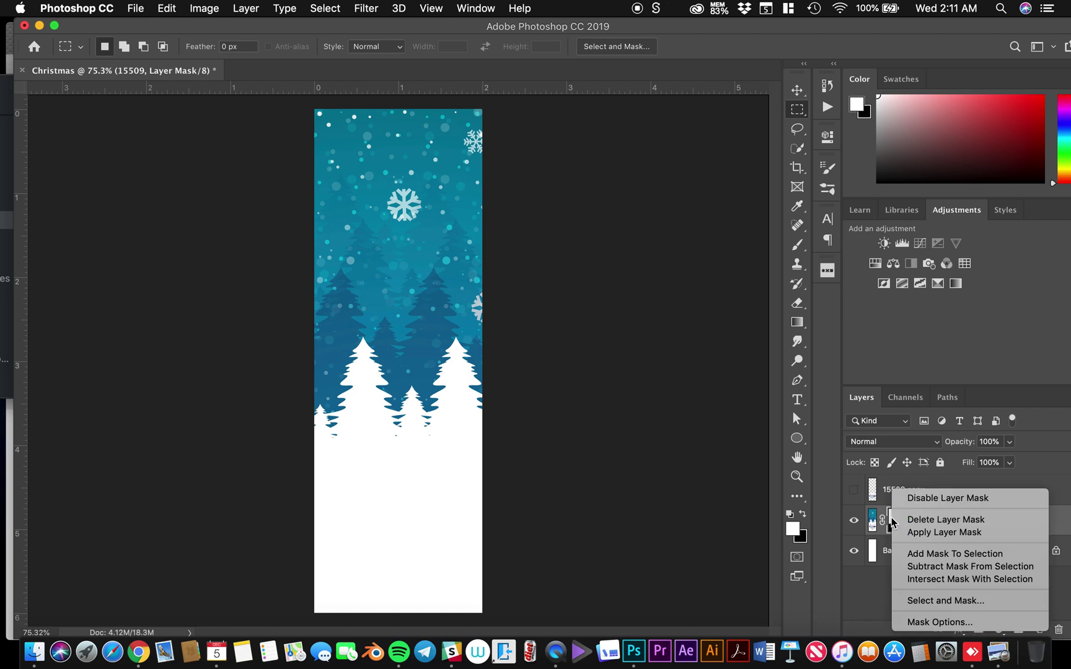
click(910, 531)
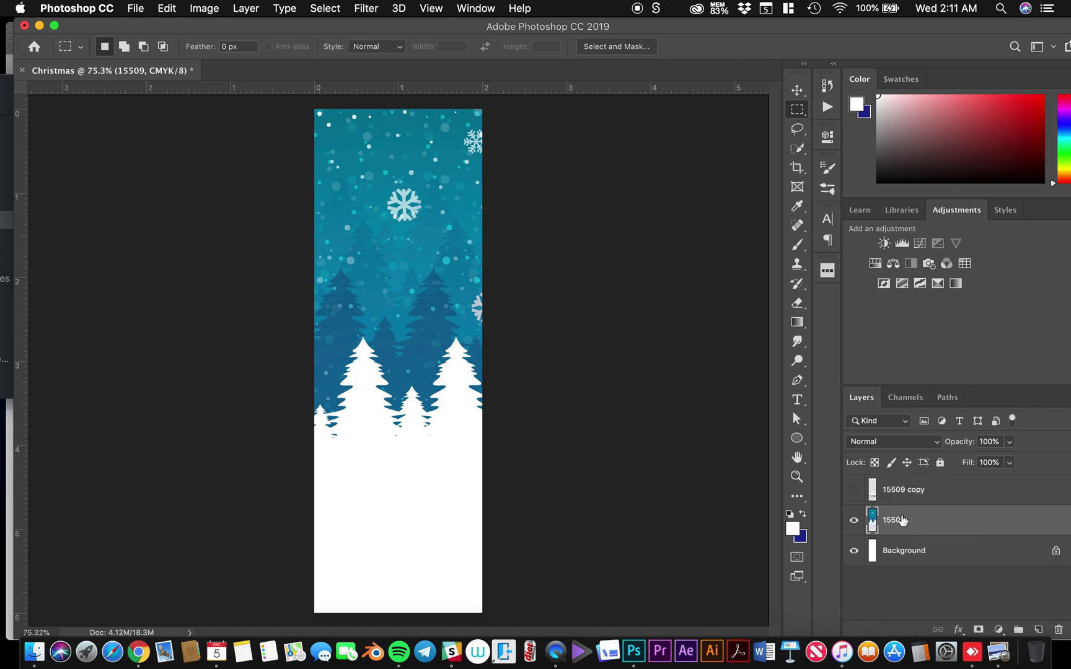
- Toggle the Merry Christmas text layer to compare, leave it visible, and select it with the Move tool
click(853, 489)
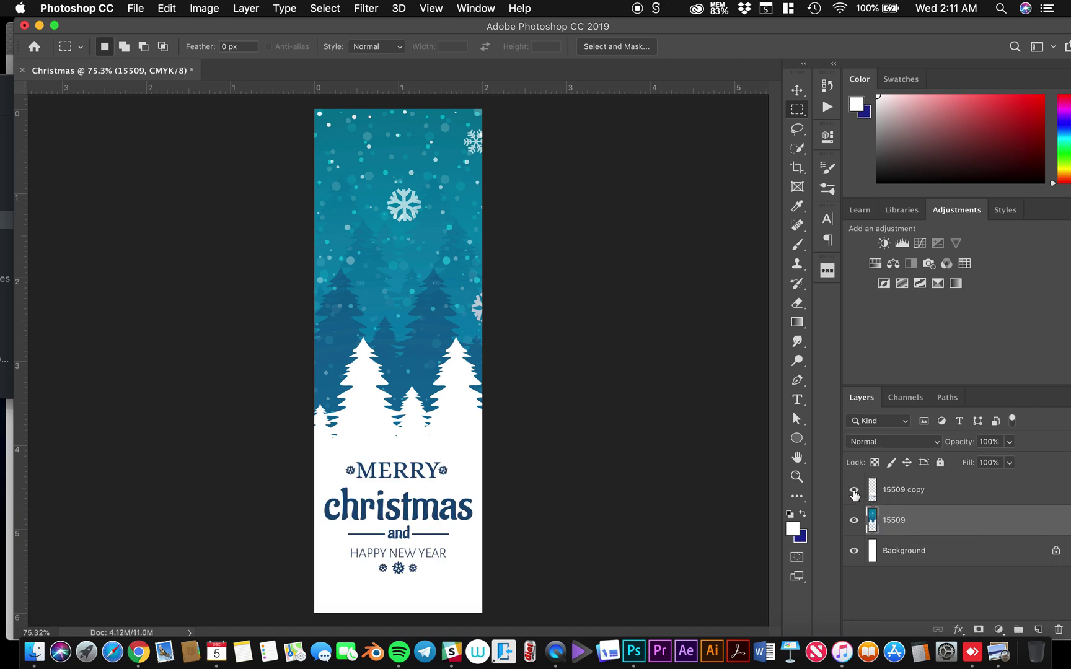
click(853, 491)
click(853, 490)
click(853, 490)
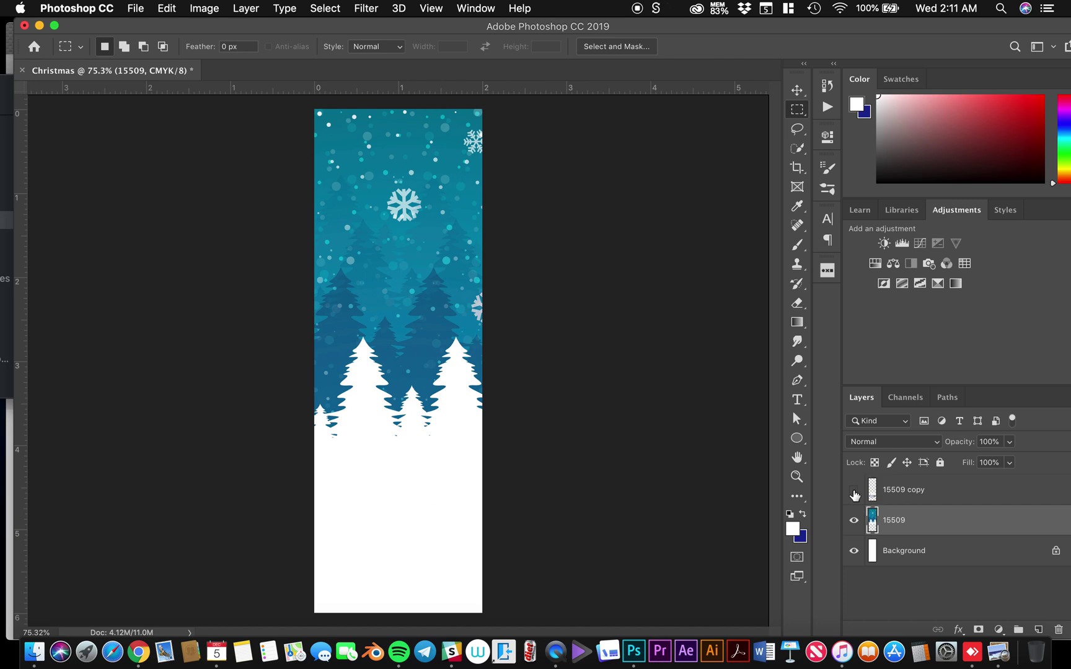
click(854, 490)
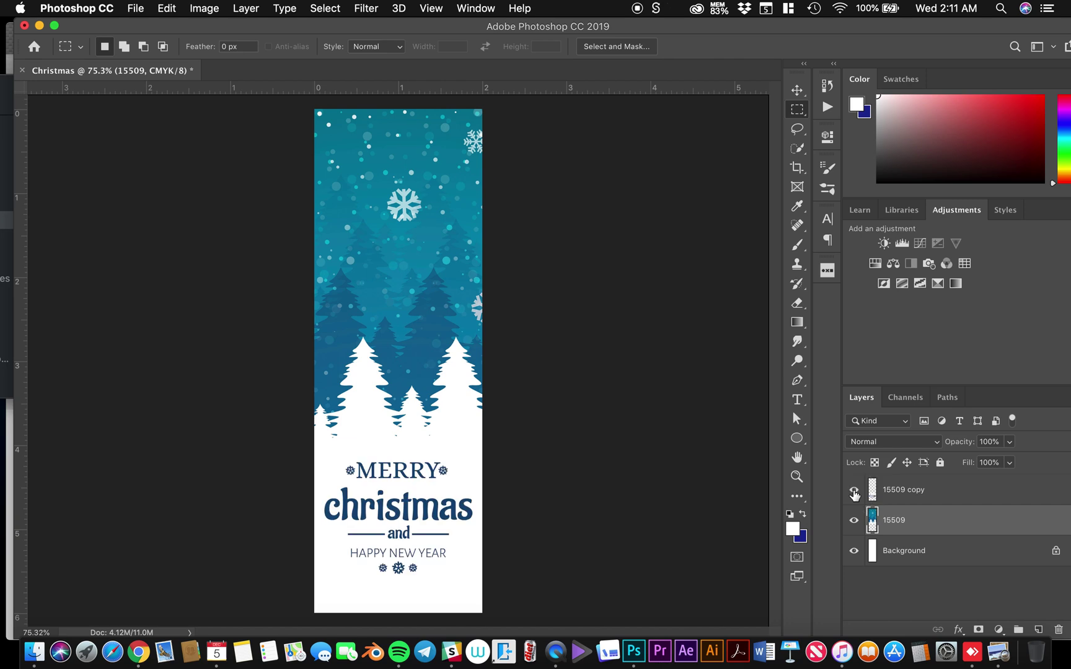
click(797, 90)
click(911, 499)
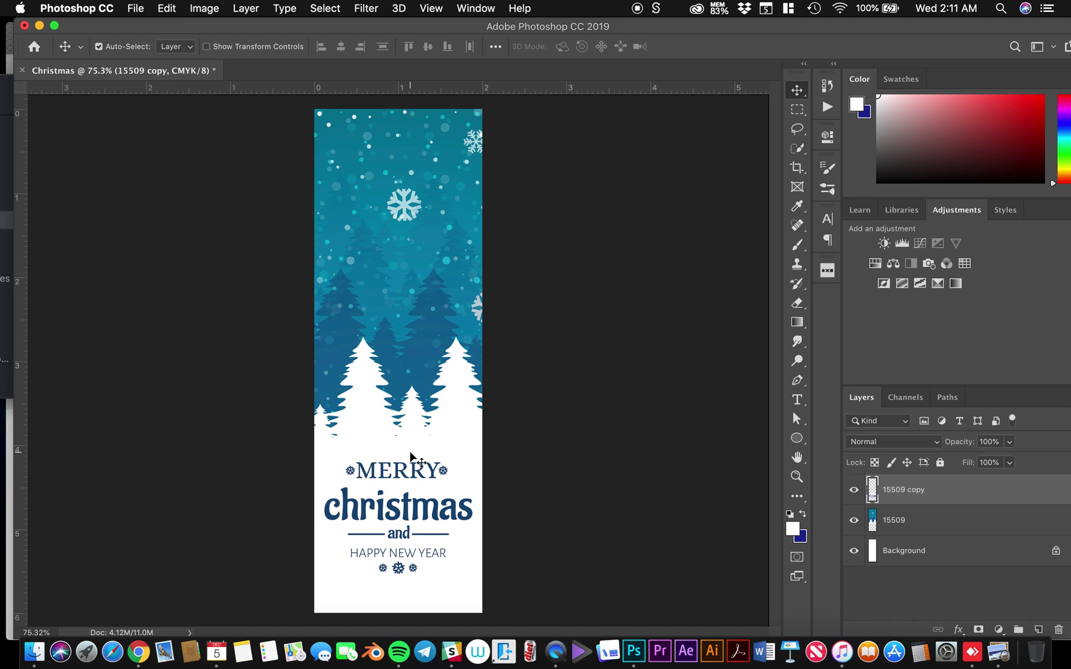
- Scale the Merry Christmas emblem to about 56% and move it lower, centred in the white area
key(super+t)
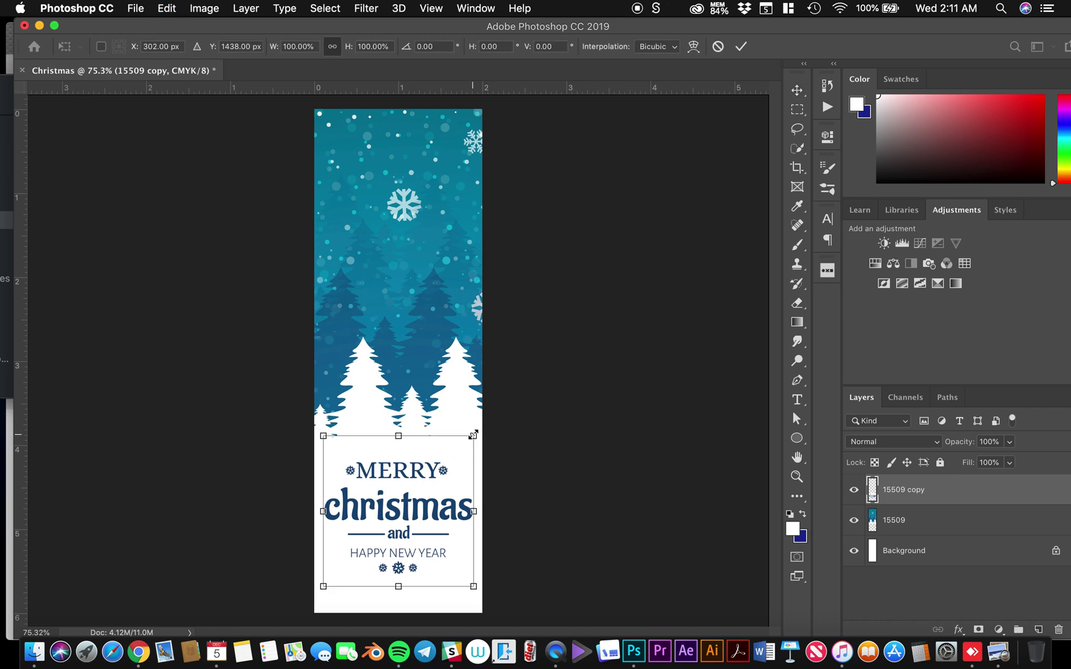
drag(473, 435, 439, 464)
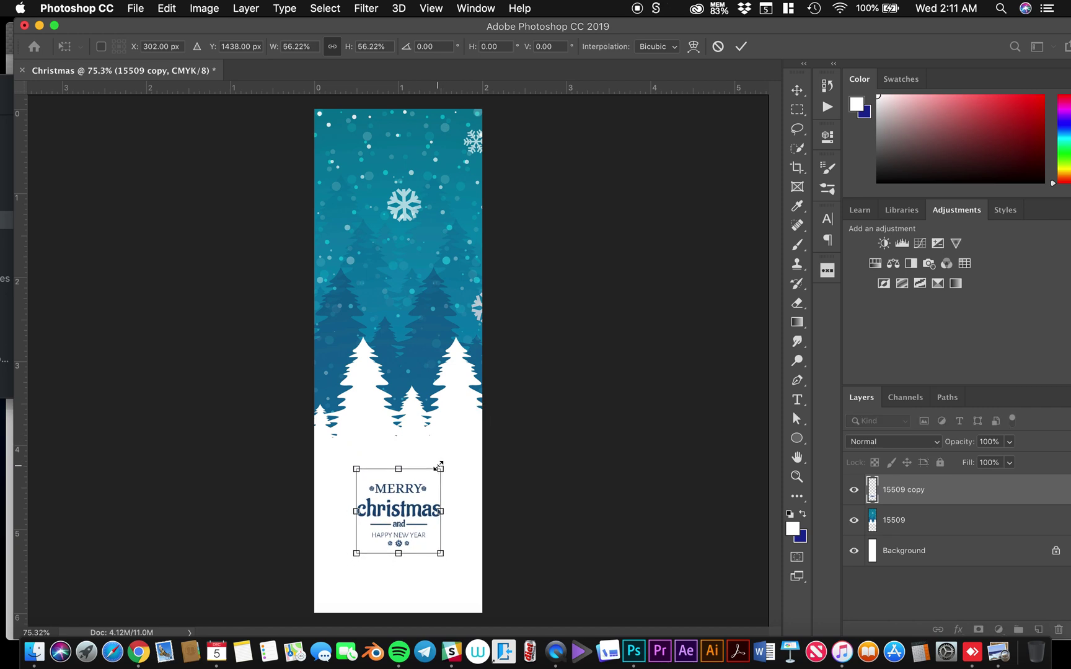
drag(404, 510, 404, 524)
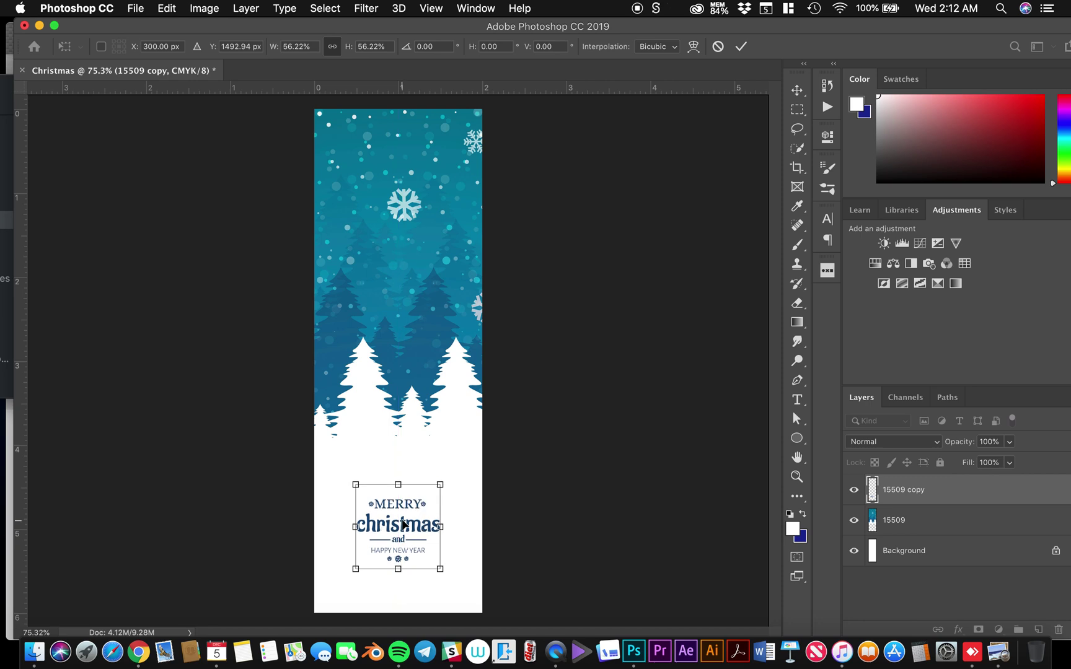
key(Return)
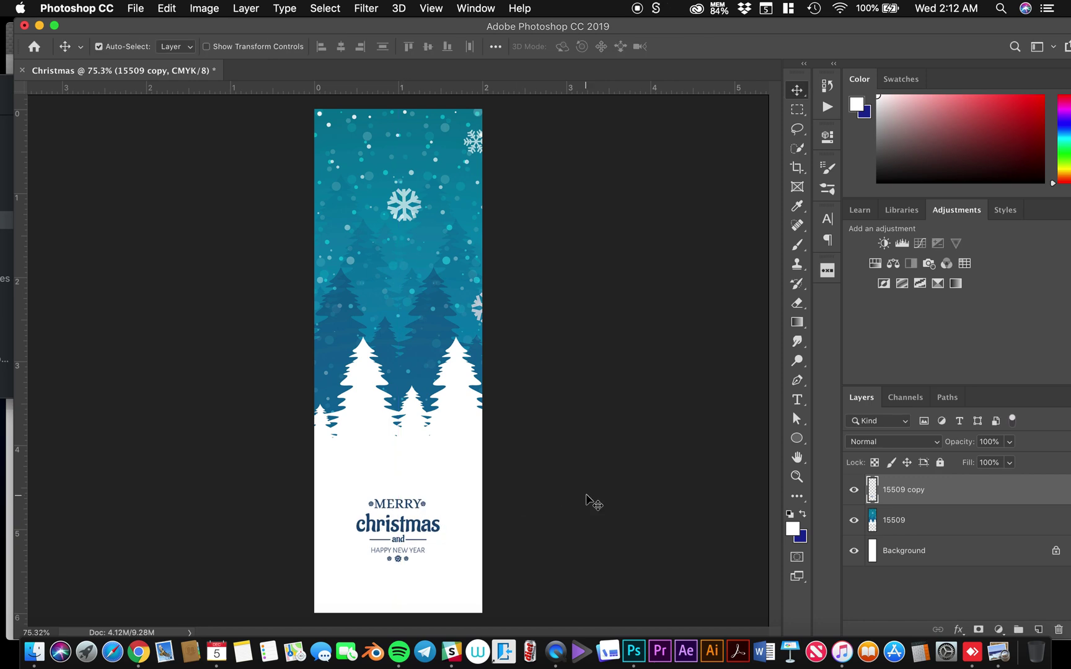
- Choose the Ellipse Tool as the shape type
click(798, 439)
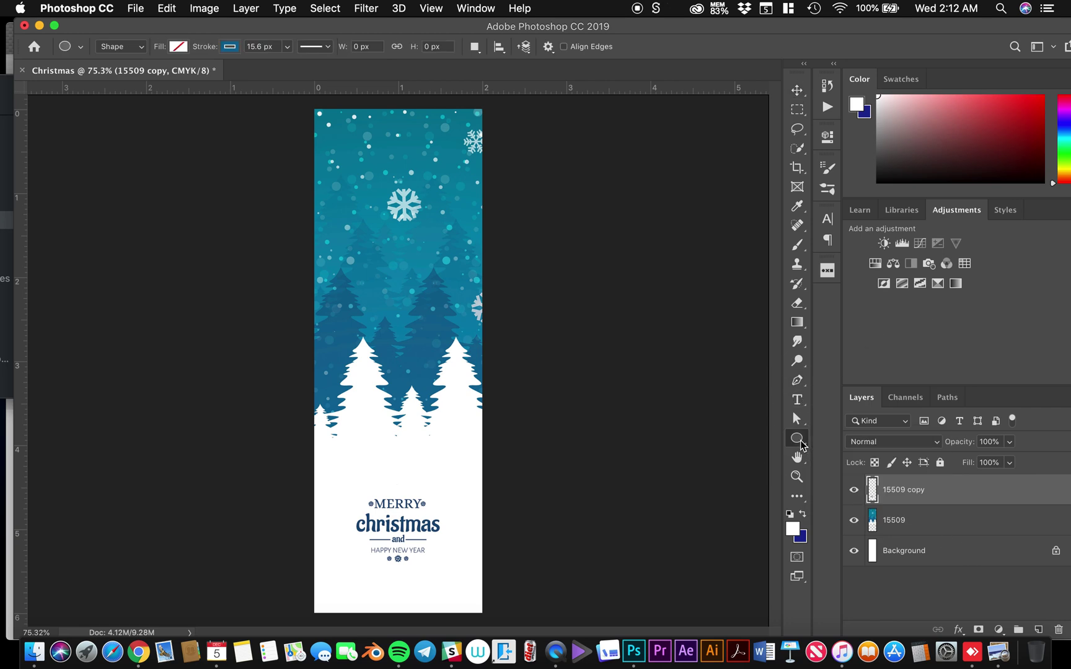
click(797, 439)
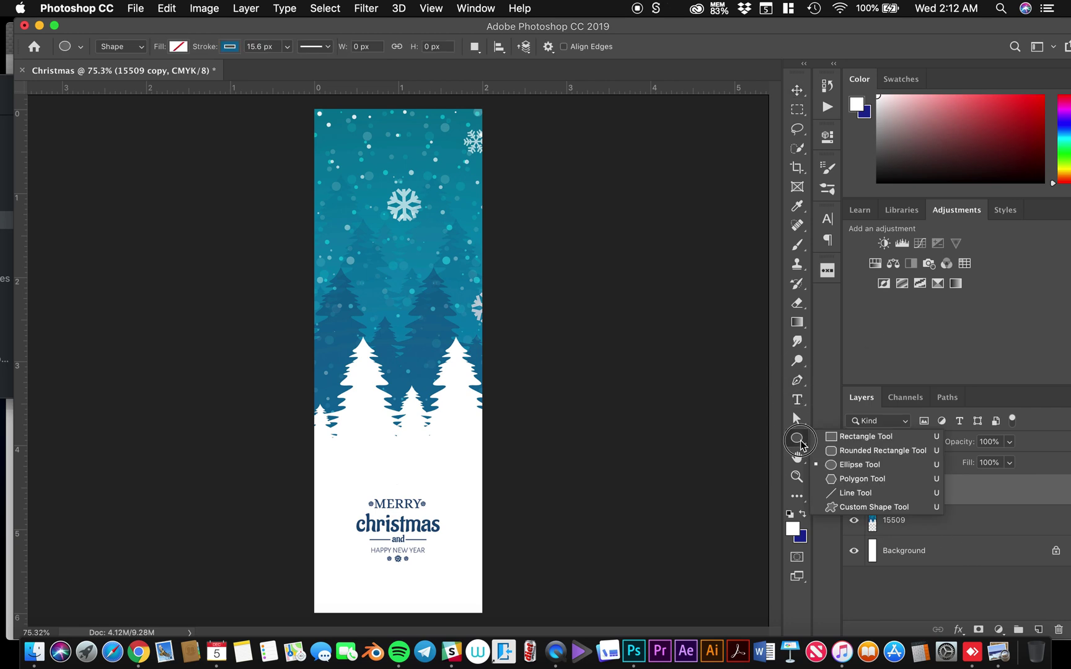
click(857, 470)
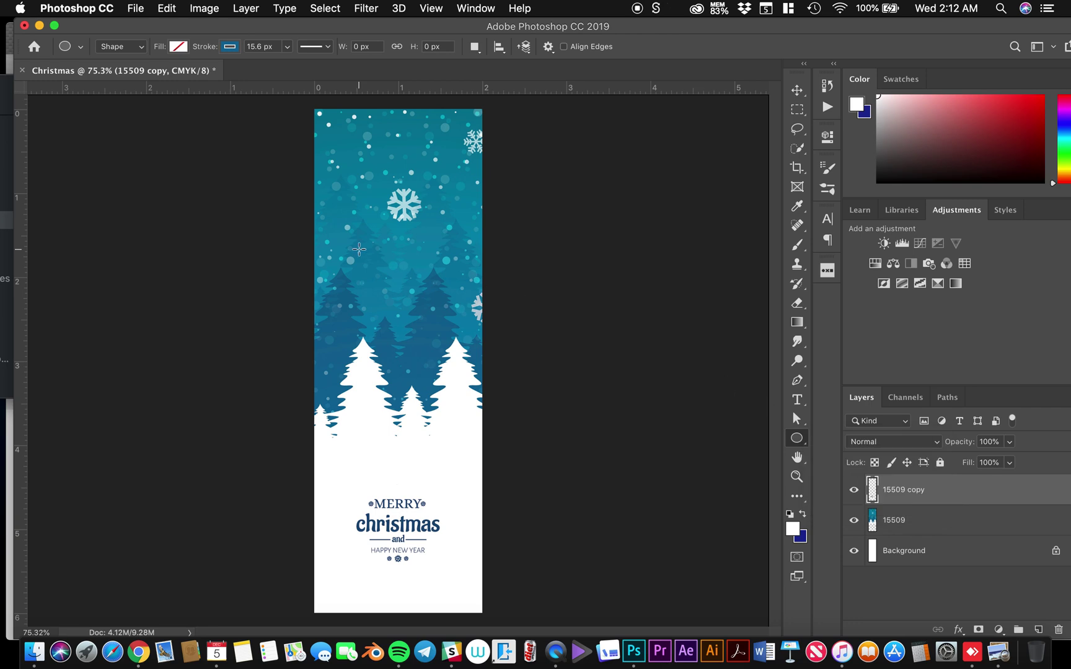
- Set the ellipse stroke colour to teal 027ba3, sampled from the tree scene
click(230, 46)
click(300, 76)
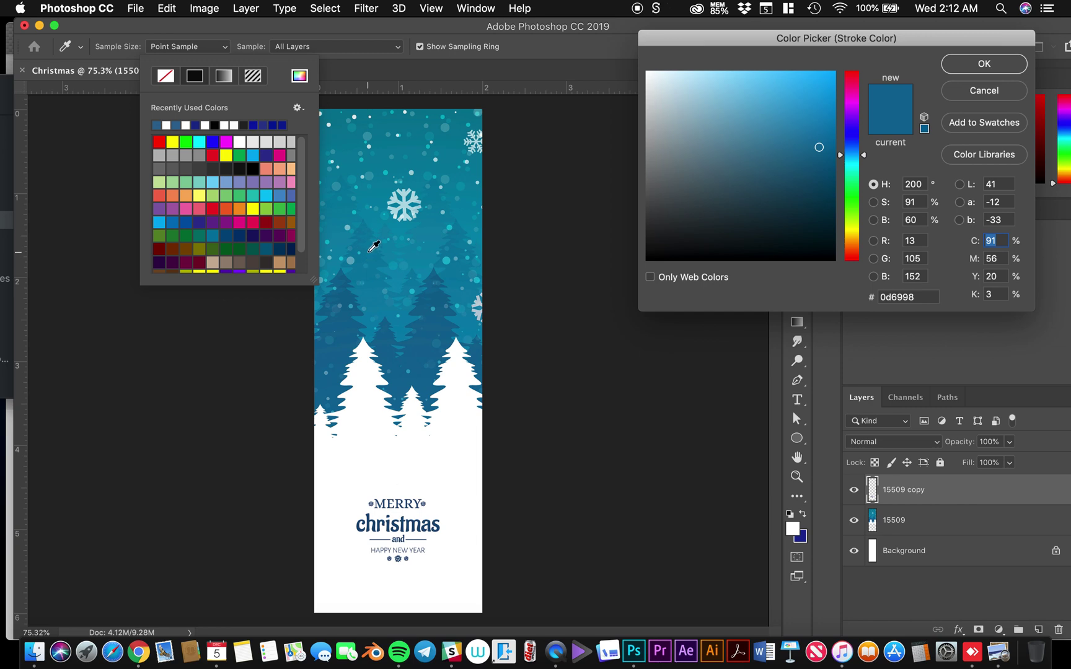
click(369, 250)
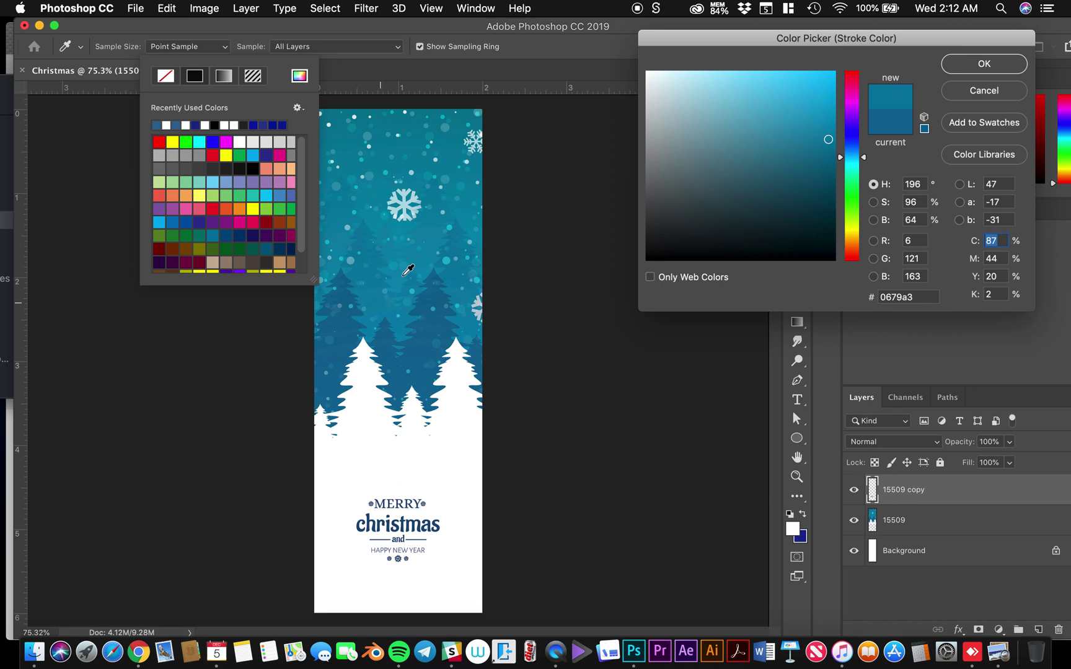
click(378, 256)
click(964, 59)
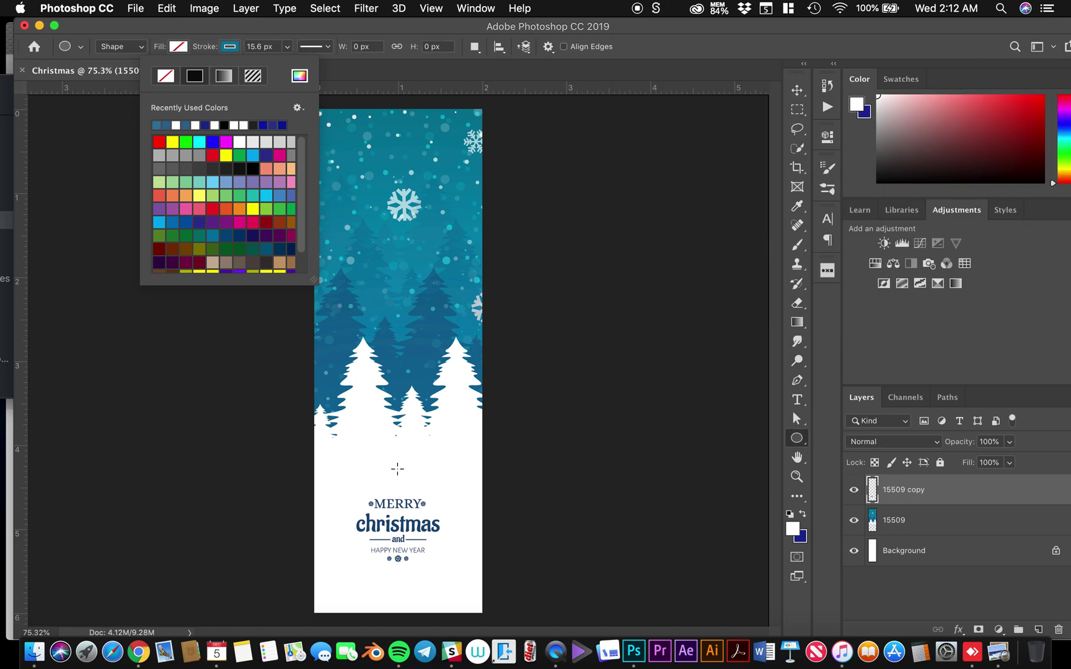
click(233, 49)
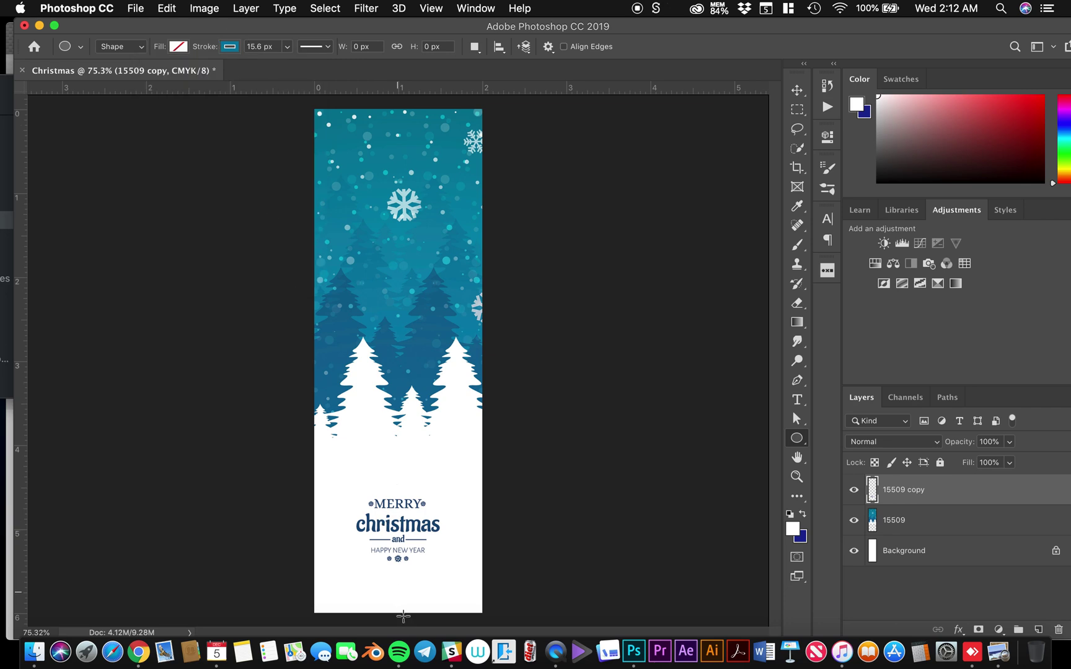
- Draw a 468 px teal circle around the Merry Christmas emblem
scroll(397, 598, up, 5)
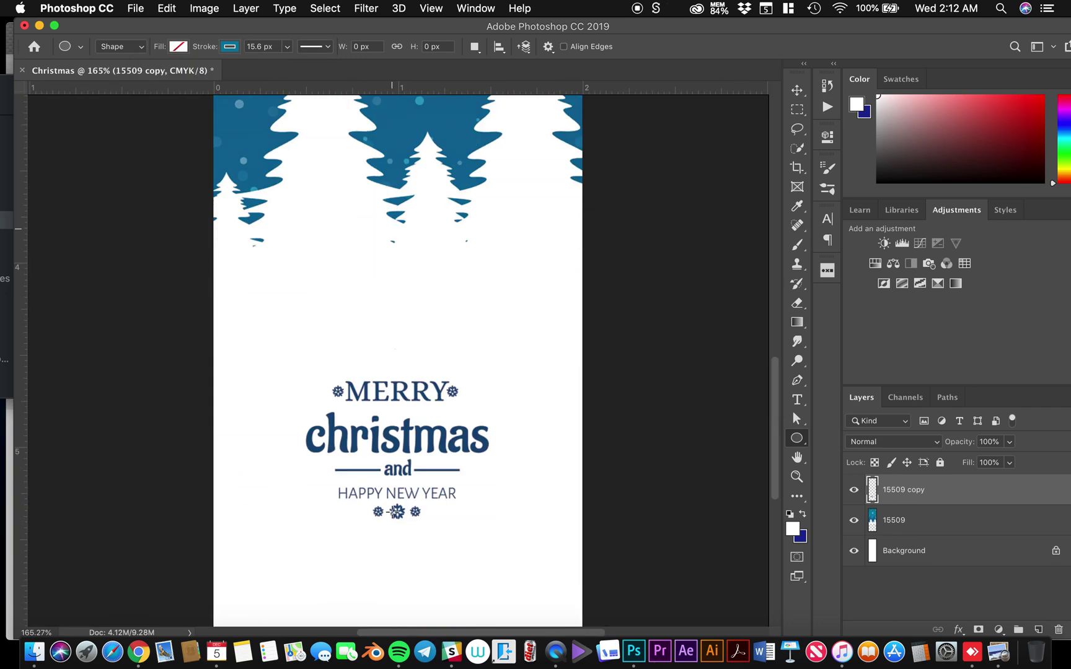
scroll(397, 512, down, 3)
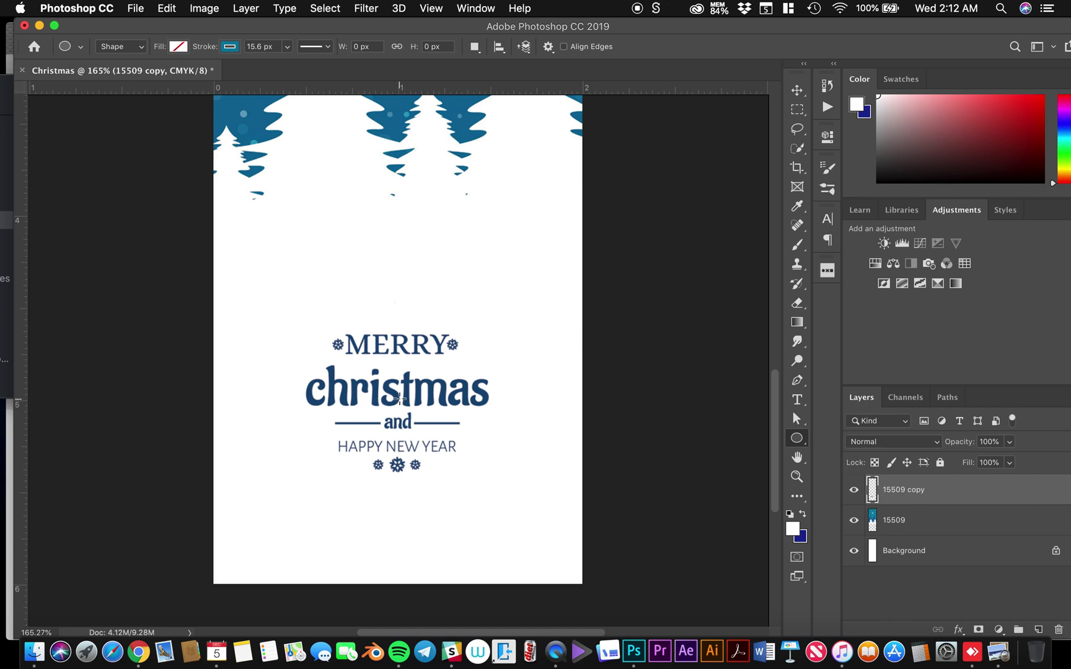
mouse_move(399, 398)
mouse_down()
mouse_move(422, 423)
mouse_move(442, 400)
mouse_move(488, 447)
mouse_move(569, 494)
mouse_move(643, 514)
mouse_move(653, 572)
mouse_move(598, 536)
mouse_move(609, 543)
mouse_up()
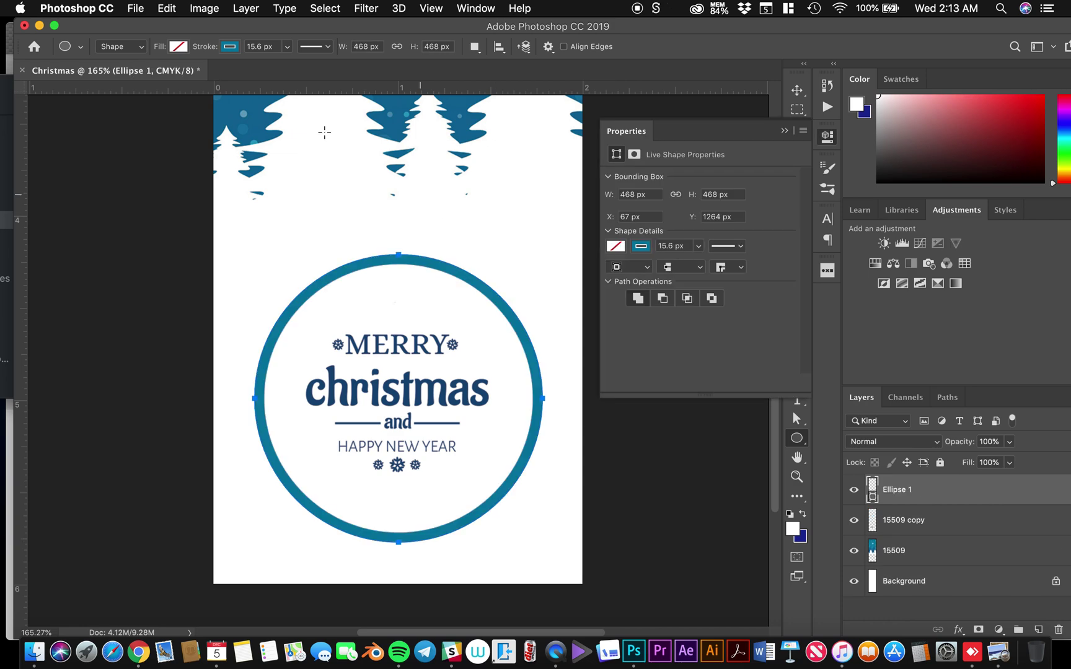
- Set the circle's stroke width to 10.14 px and close Properties
click(287, 49)
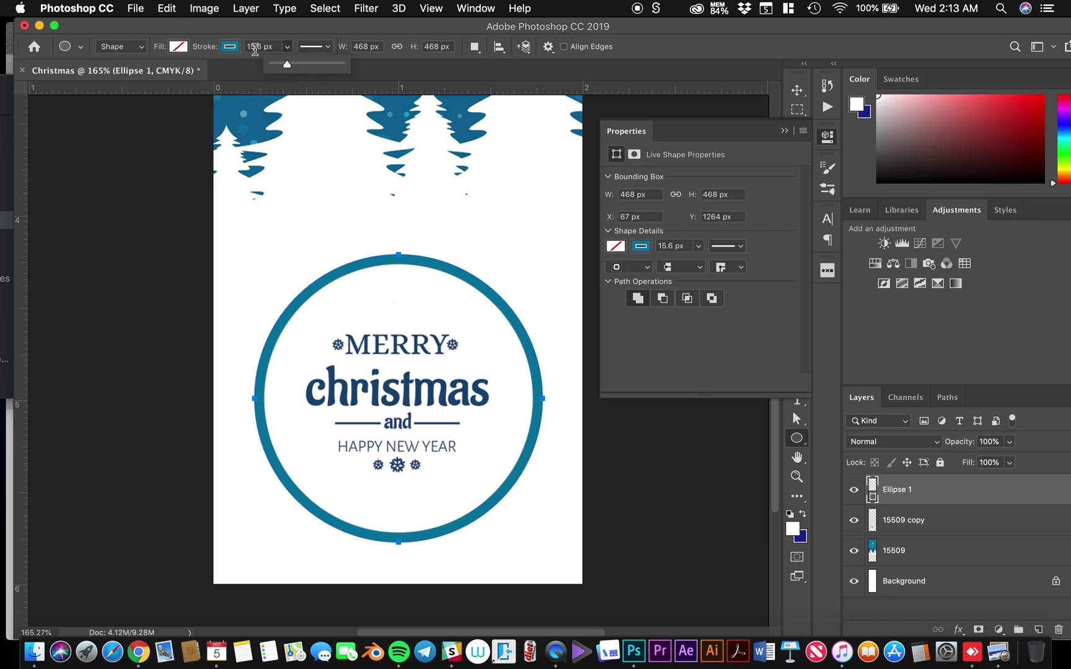
drag(287, 65, 284, 66)
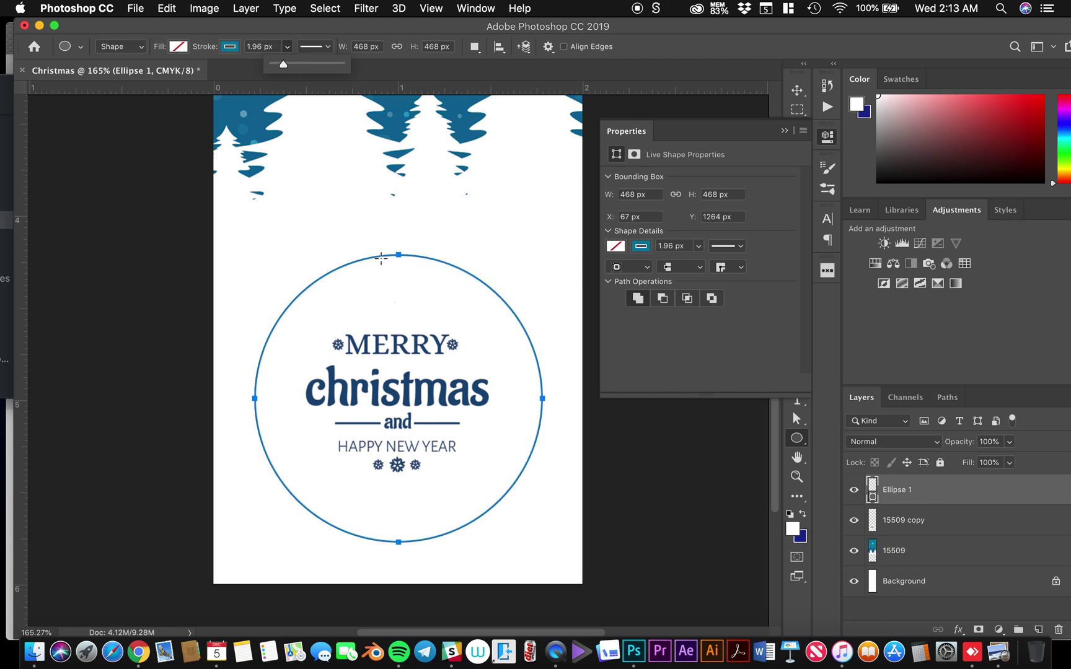
drag(284, 65, 287, 70)
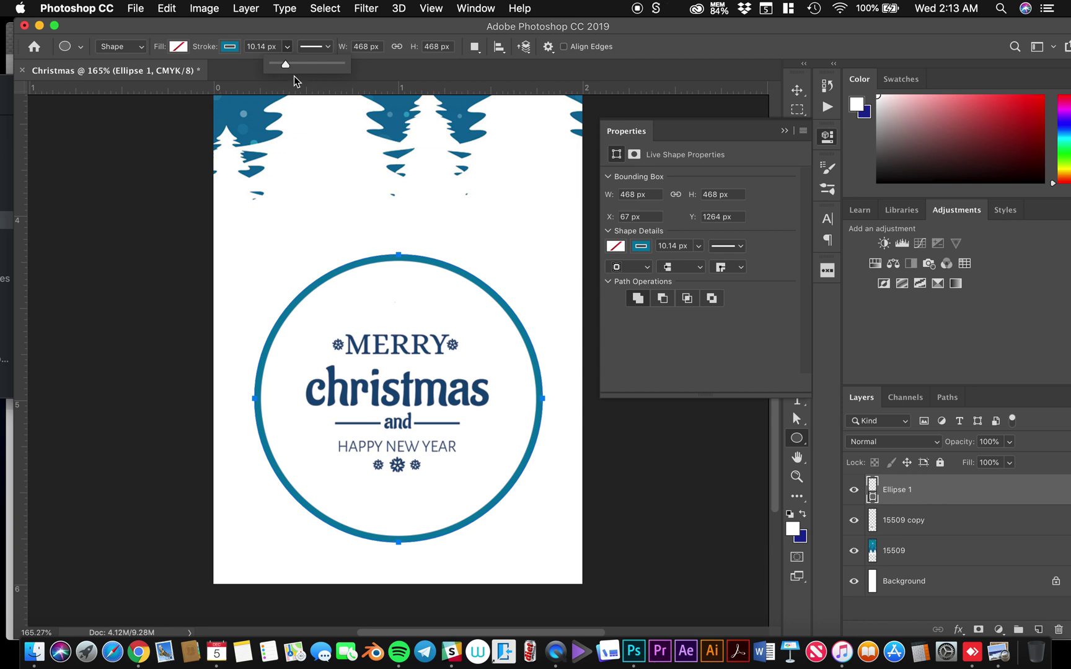
click(832, 135)
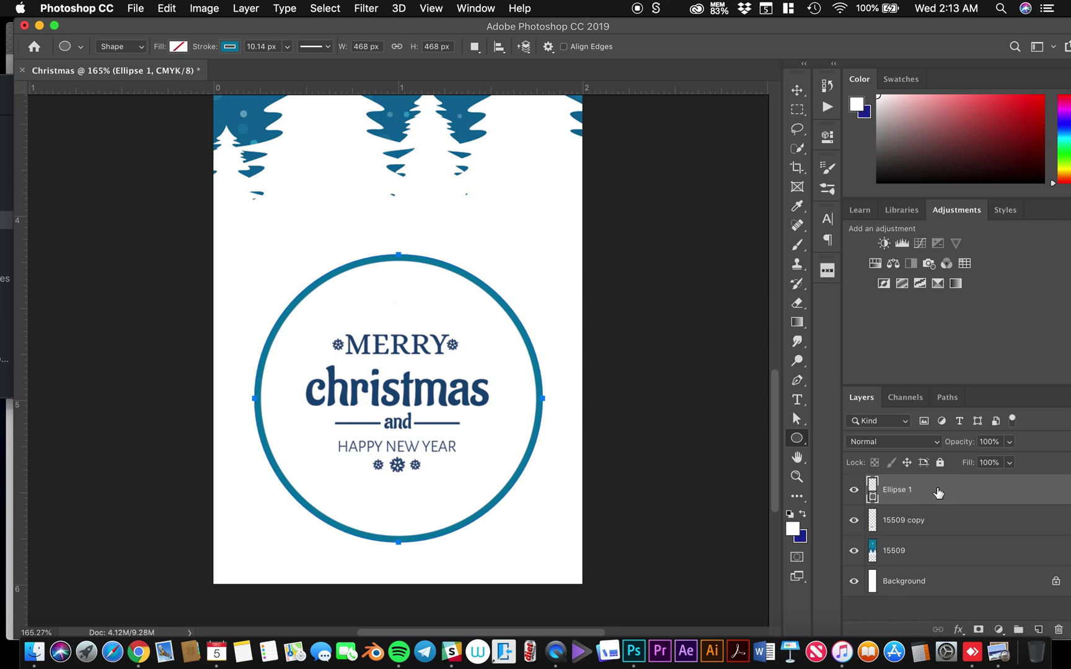
- Duplicate the ring, shrink the copy to about 86% inside the original, and thin its stroke to 4.68 px
key(super+j)
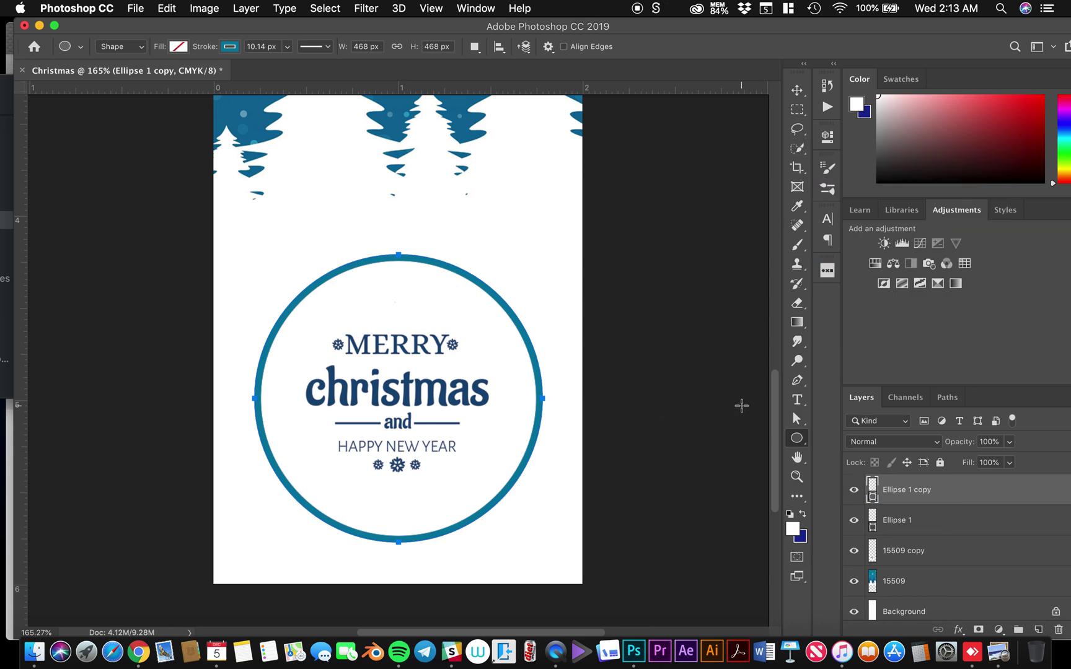
key(super+t)
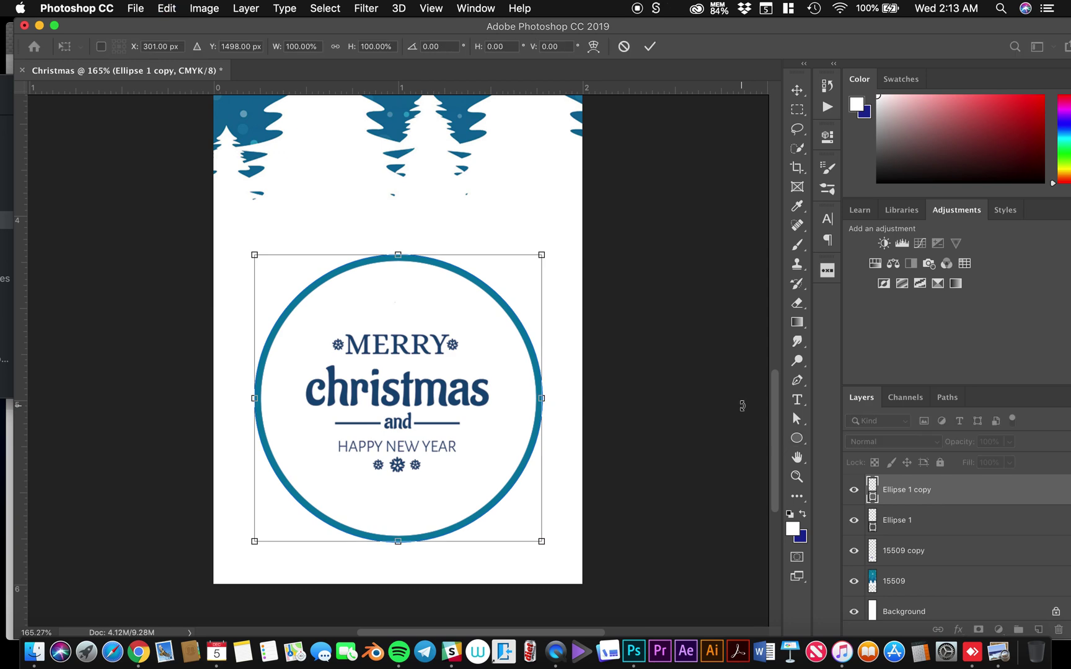
click(542, 253)
drag(542, 252, 524, 273)
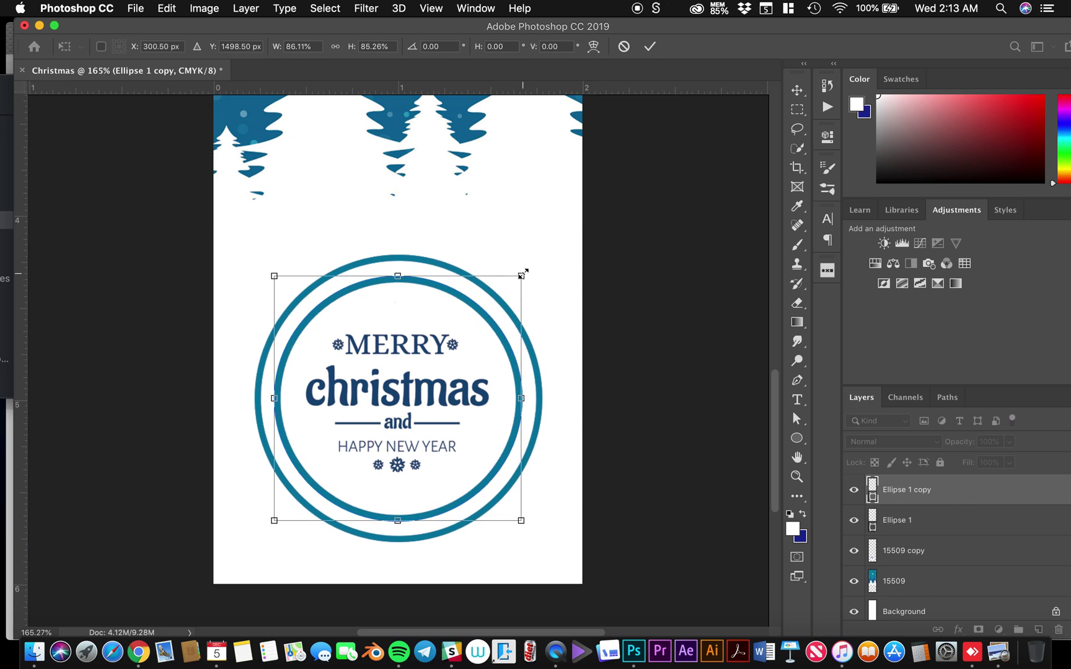
key(Return)
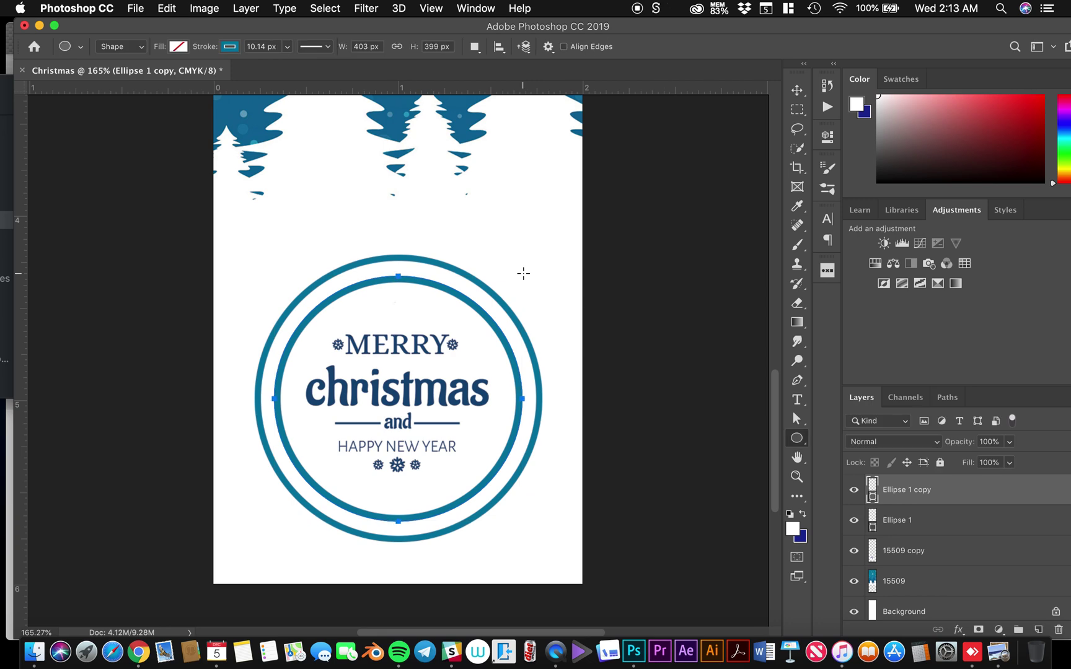
click(287, 47)
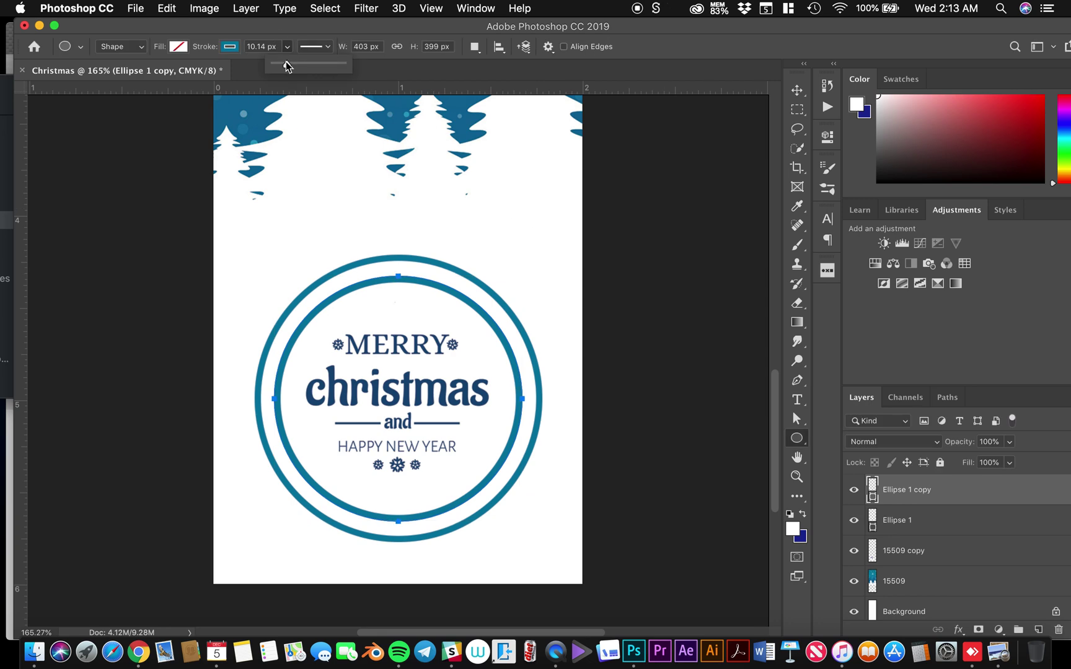
drag(287, 68, 286, 69)
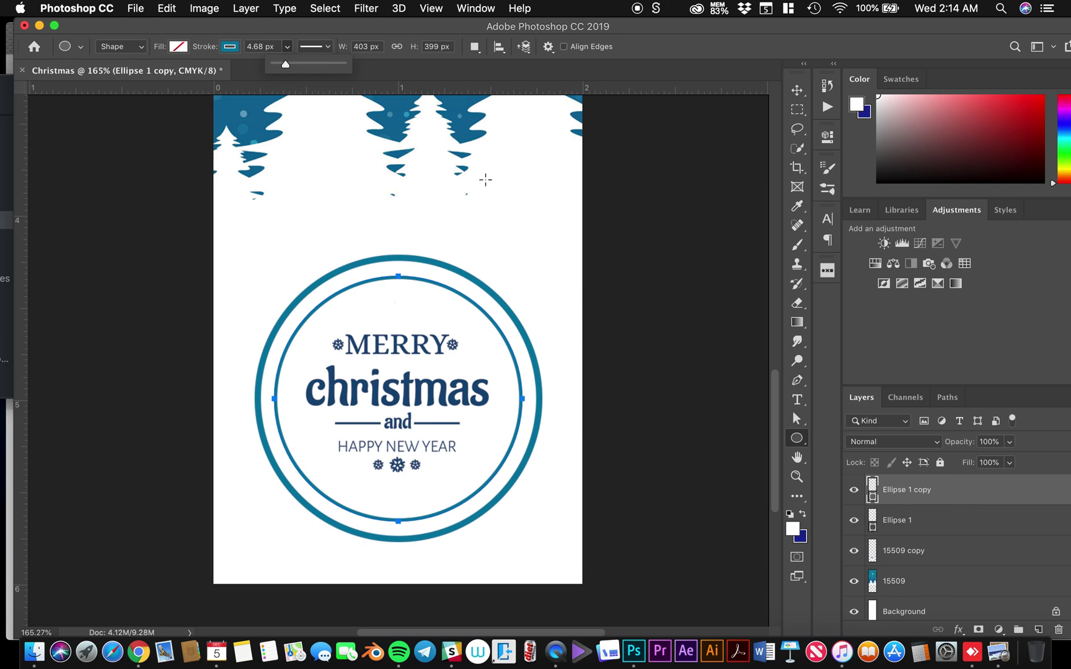
- Switch to the Move tool and toggle the Merry Christmas text layer's visibility to check it
click(797, 90)
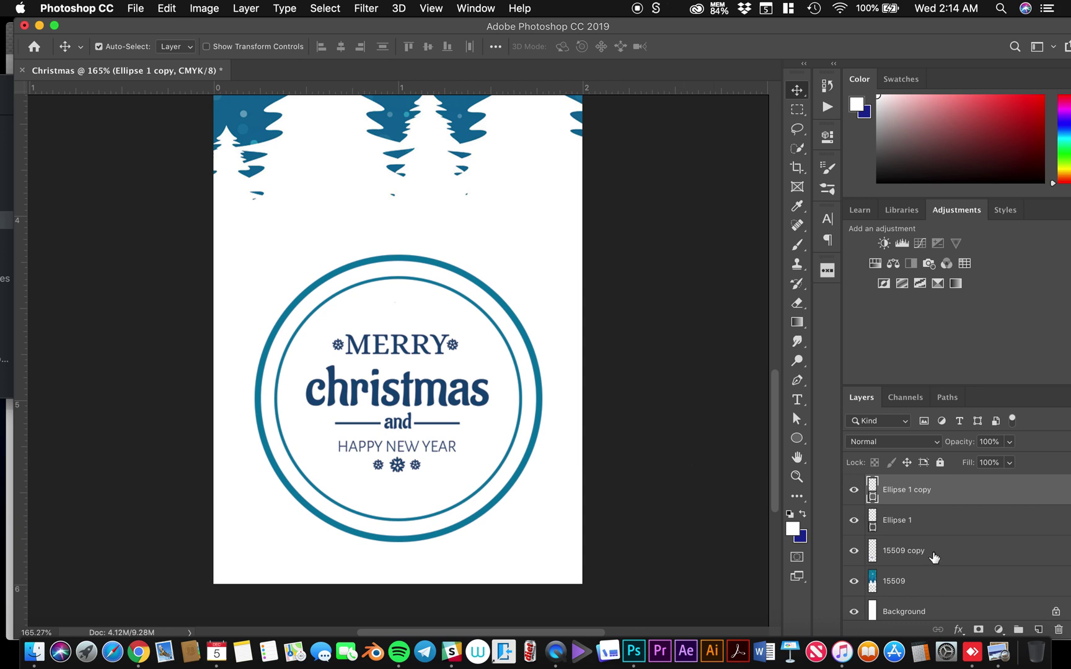
click(854, 551)
click(854, 551)
click(854, 551)
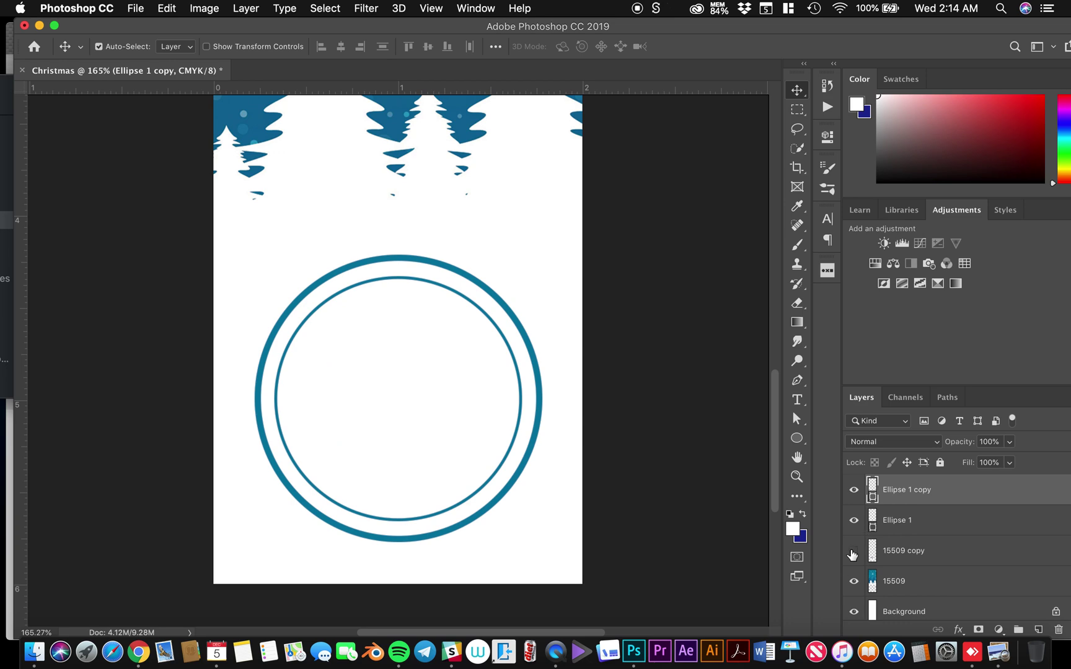
click(854, 551)
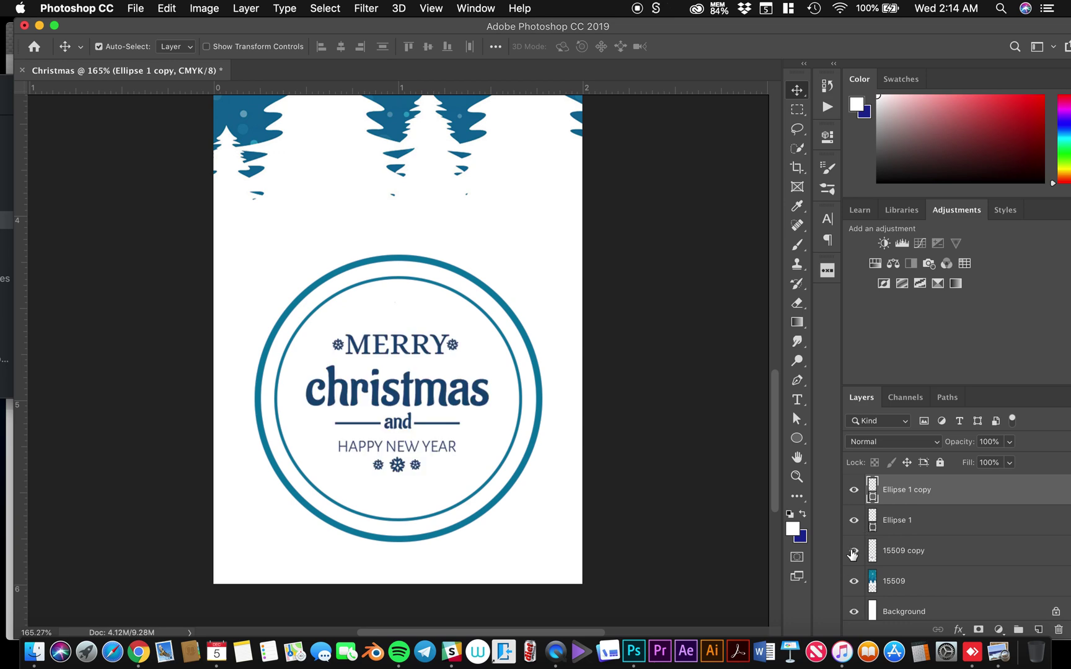
- Merge the selected rings and text layers into Ellipse 1 copy and check the result
shift+click(942, 552)
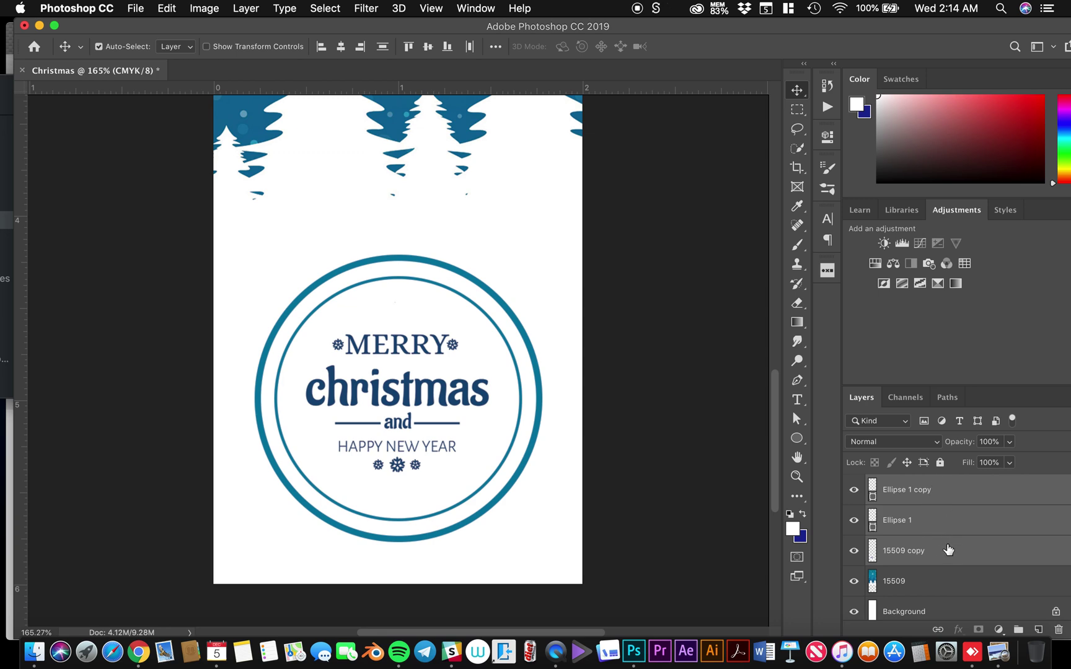
right_click(949, 549)
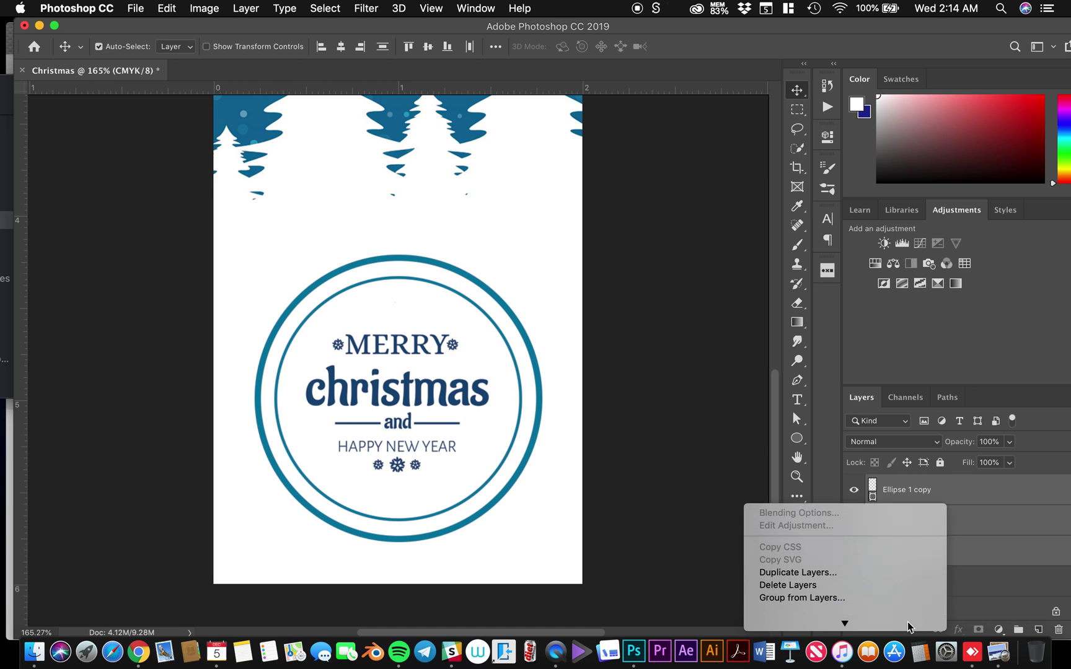
mouse_move(905, 634)
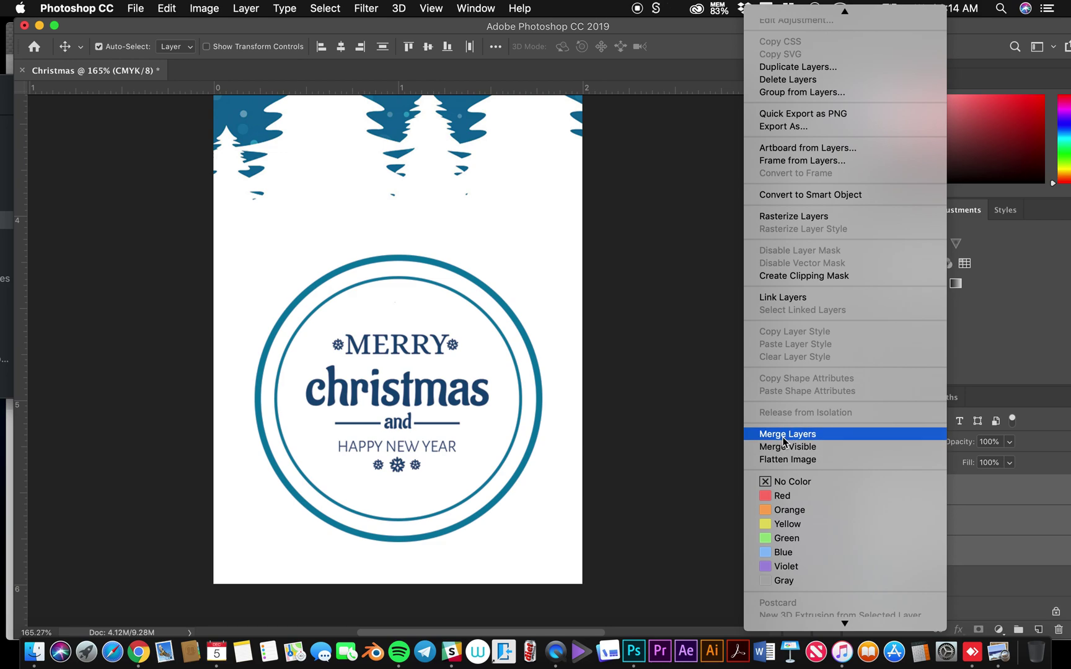
click(782, 435)
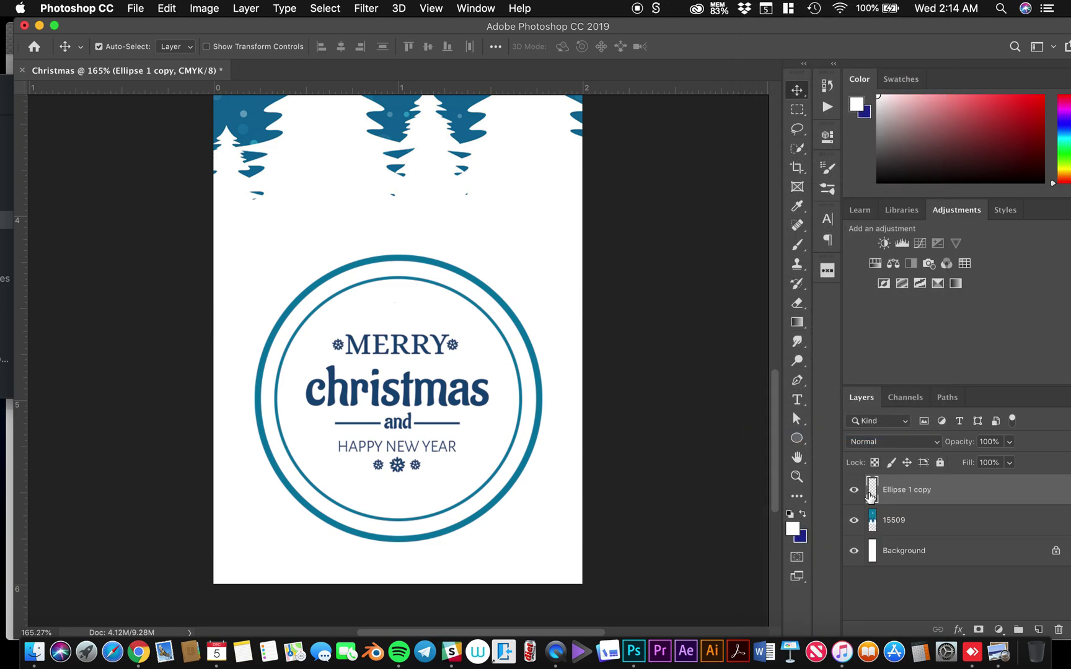
click(854, 490)
click(854, 490)
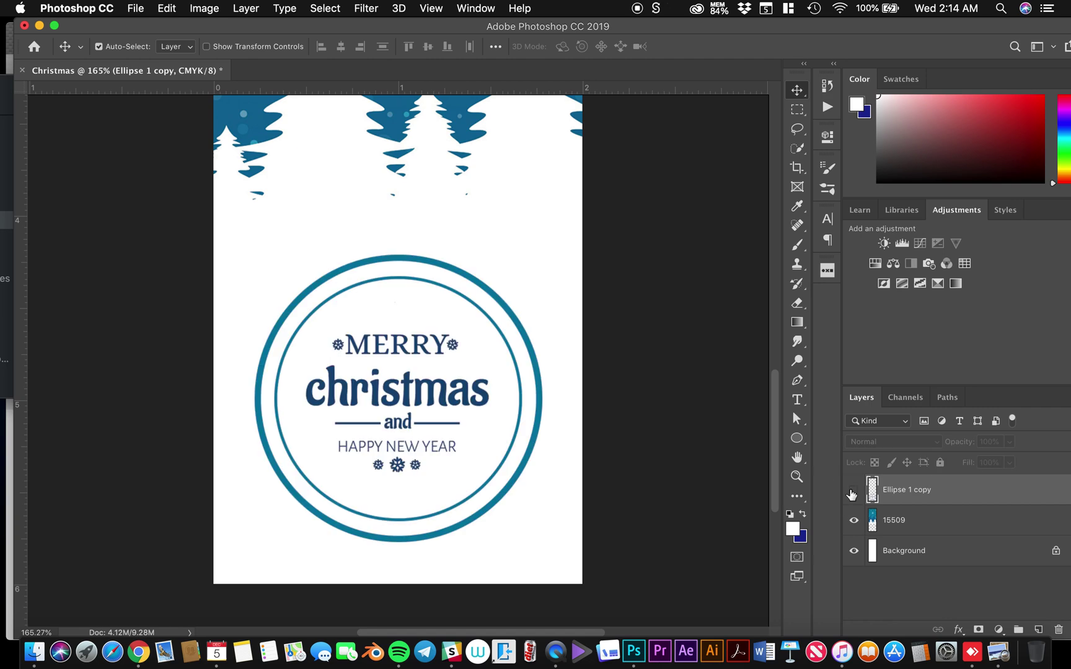
click(854, 490)
click(853, 490)
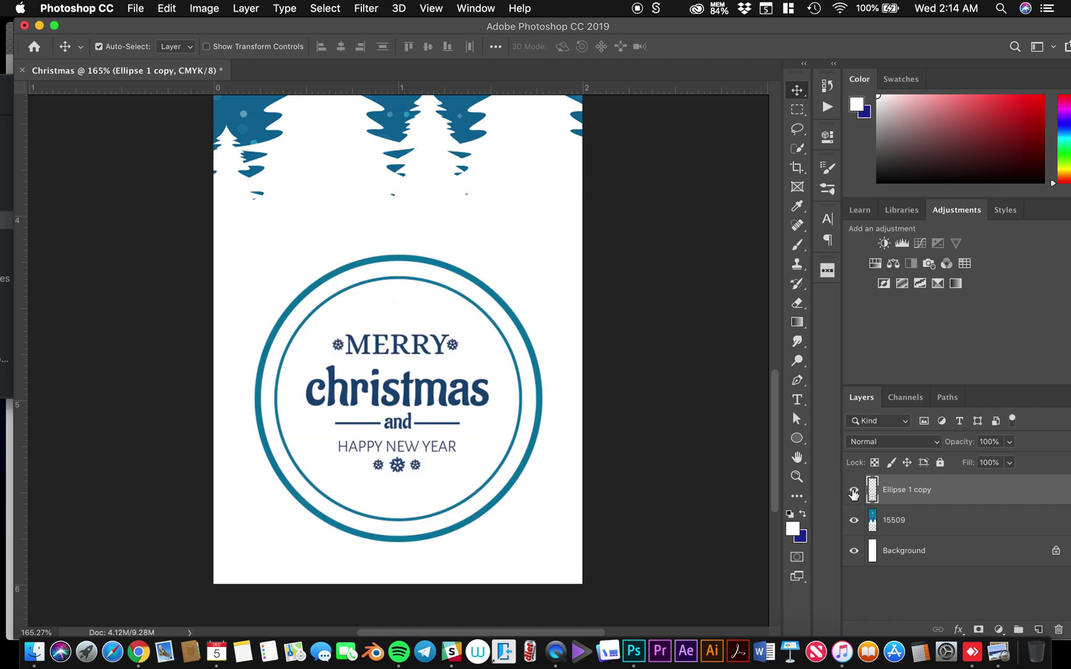
double_click(958, 491)
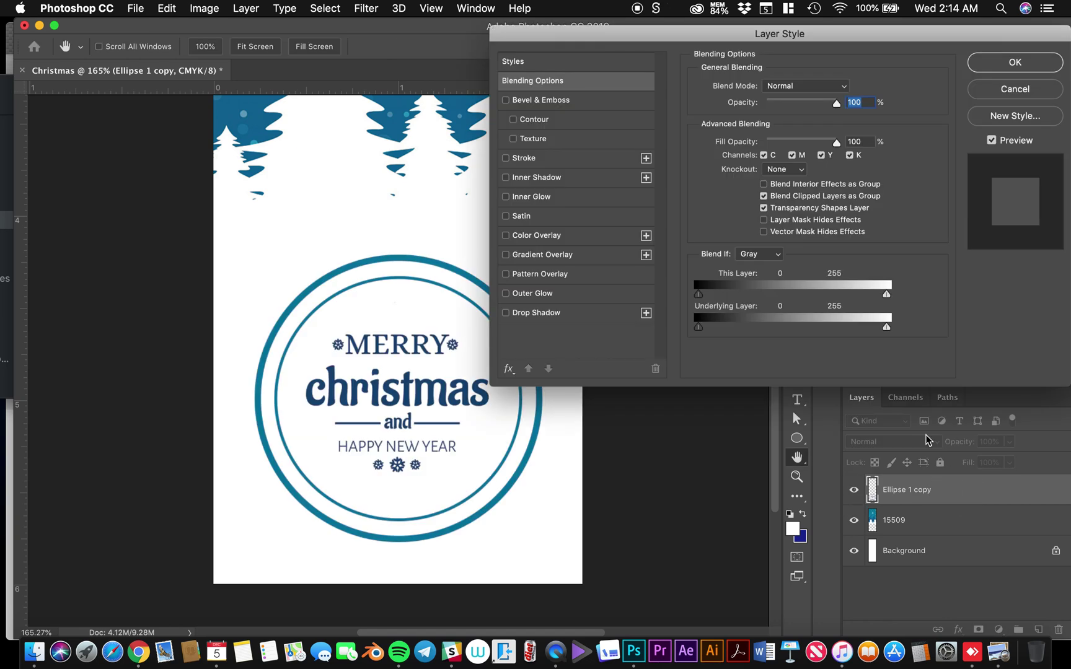
drag(636, 38, 657, 38)
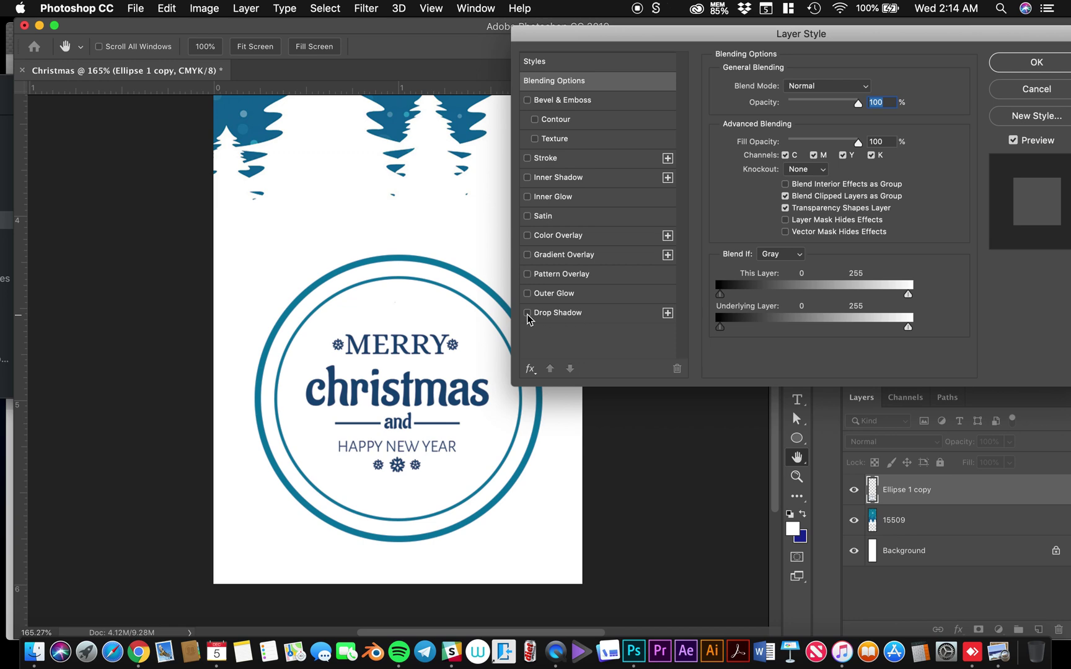
click(527, 313)
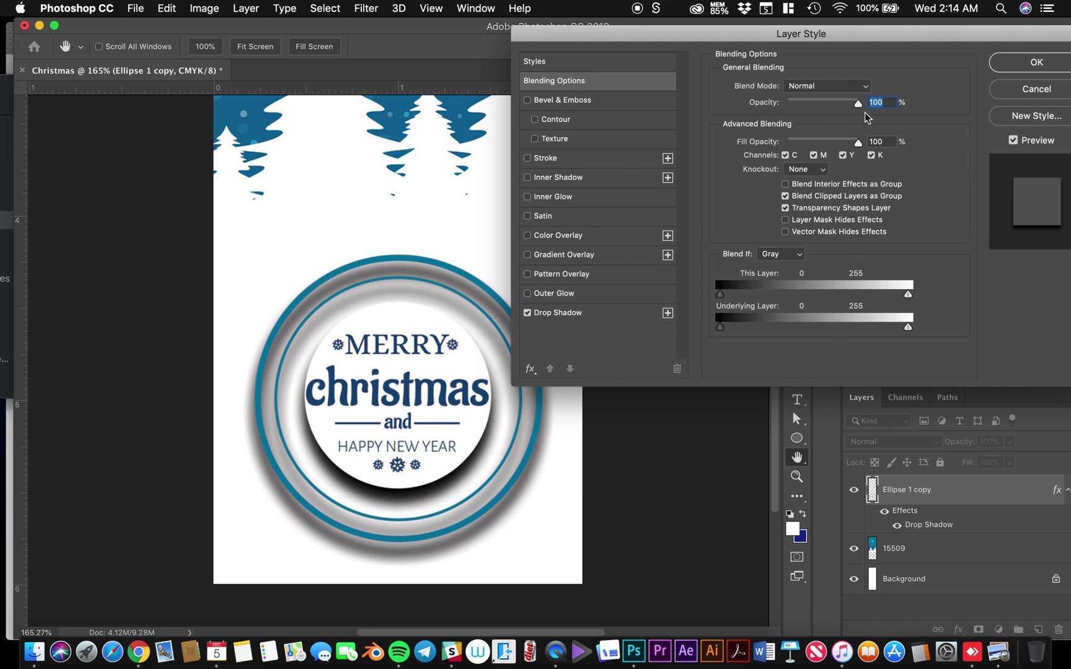
click(567, 318)
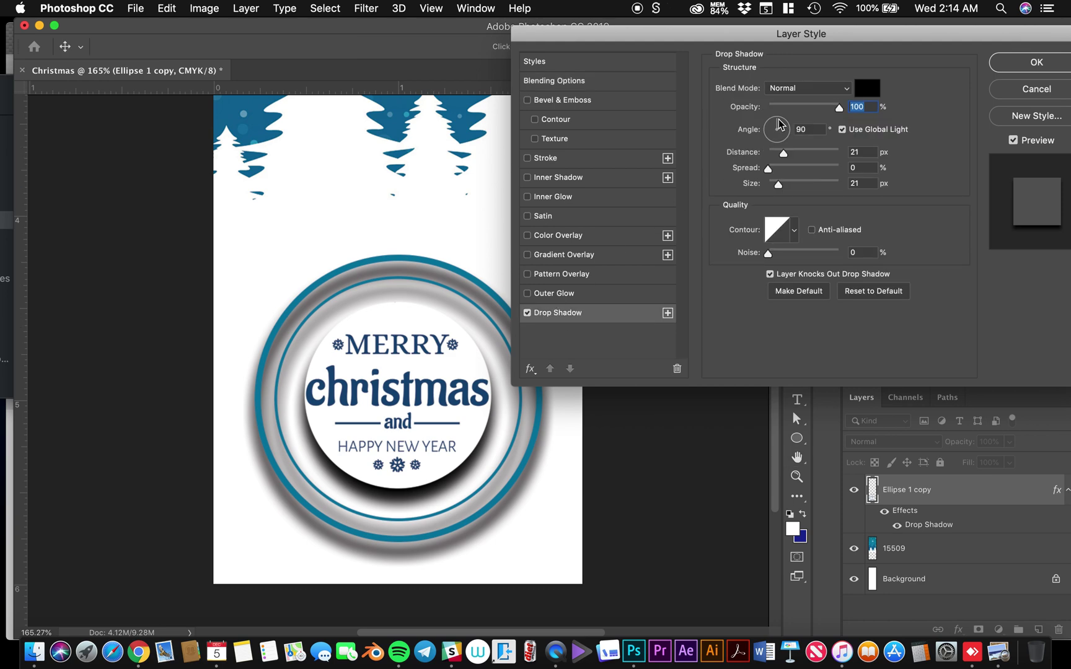
drag(780, 124, 774, 123)
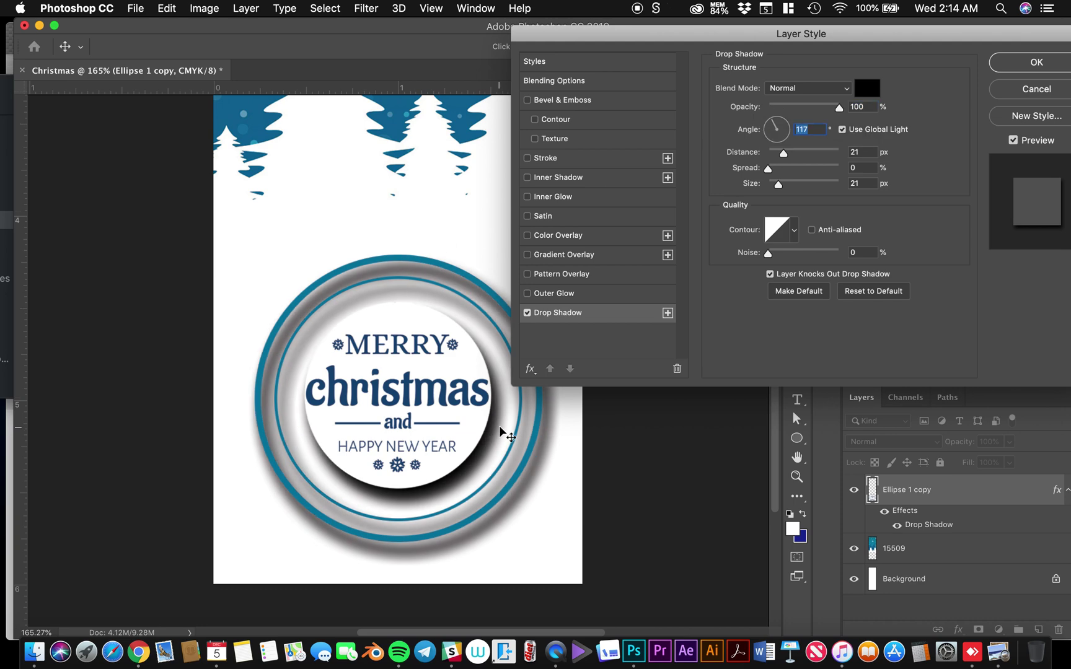
click(527, 314)
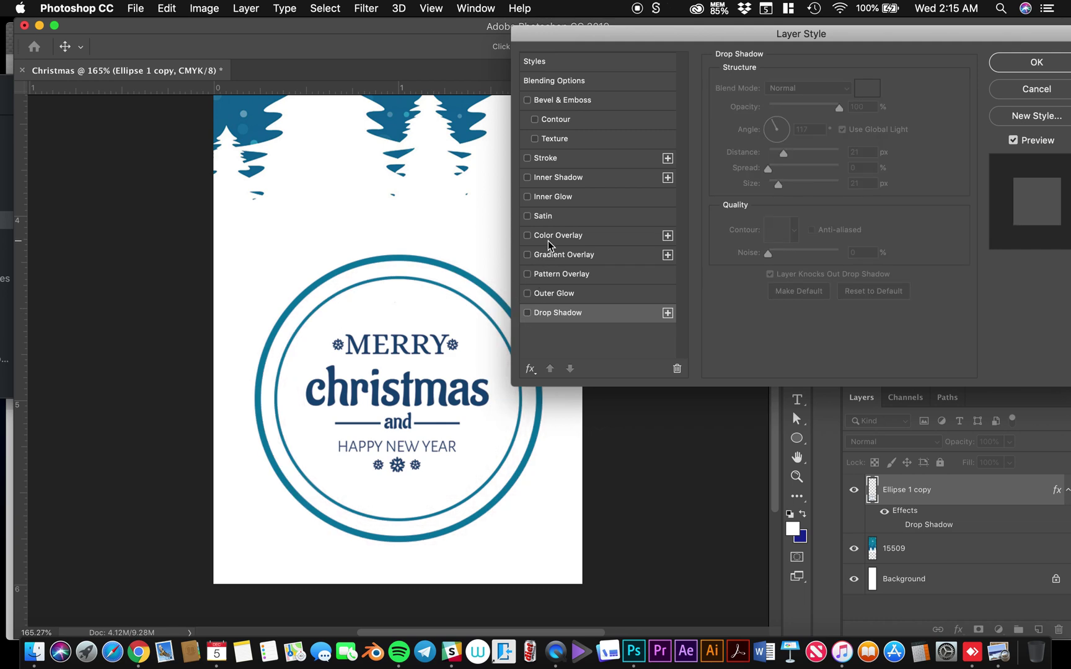
click(538, 103)
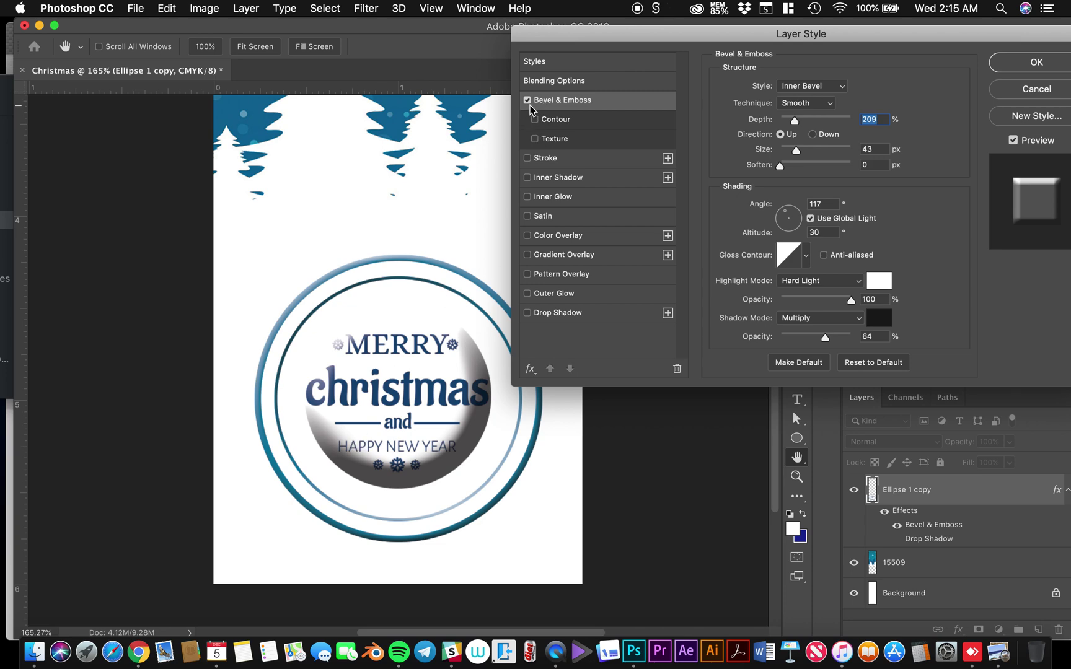
click(527, 101)
click(527, 100)
click(528, 100)
click(530, 158)
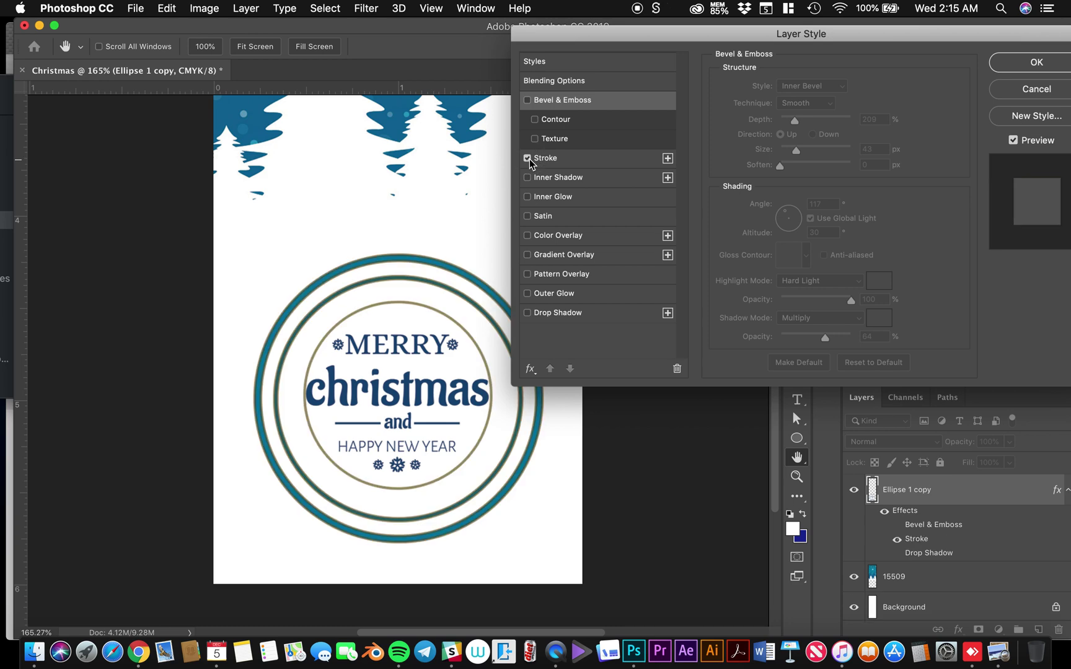
click(527, 159)
click(528, 178)
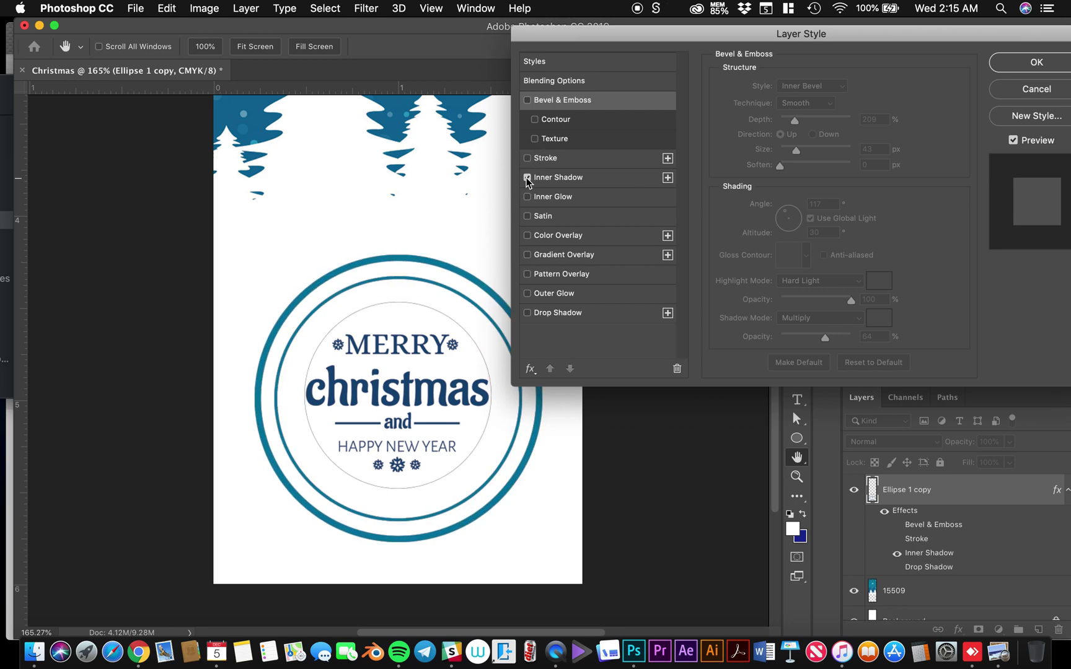
click(527, 179)
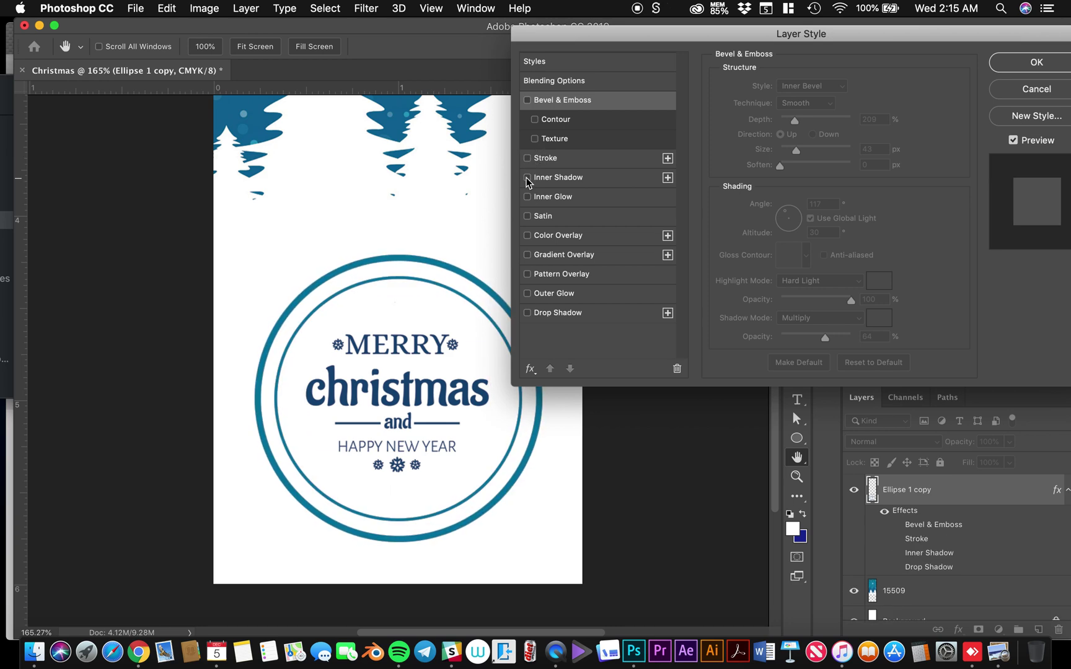
click(528, 216)
click(528, 216)
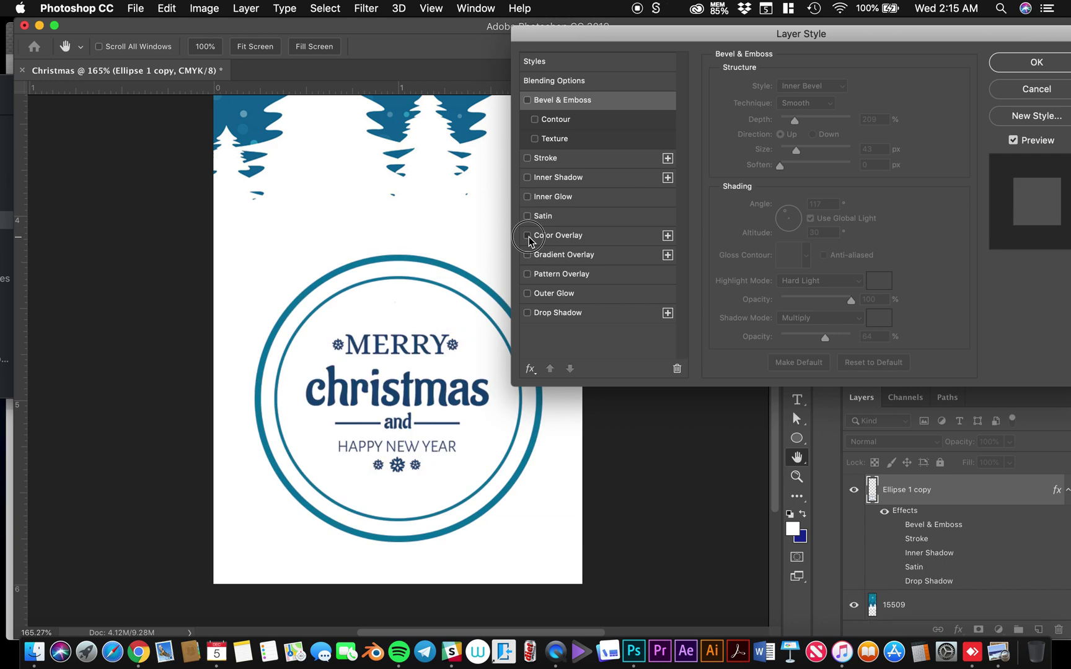
click(527, 235)
click(528, 236)
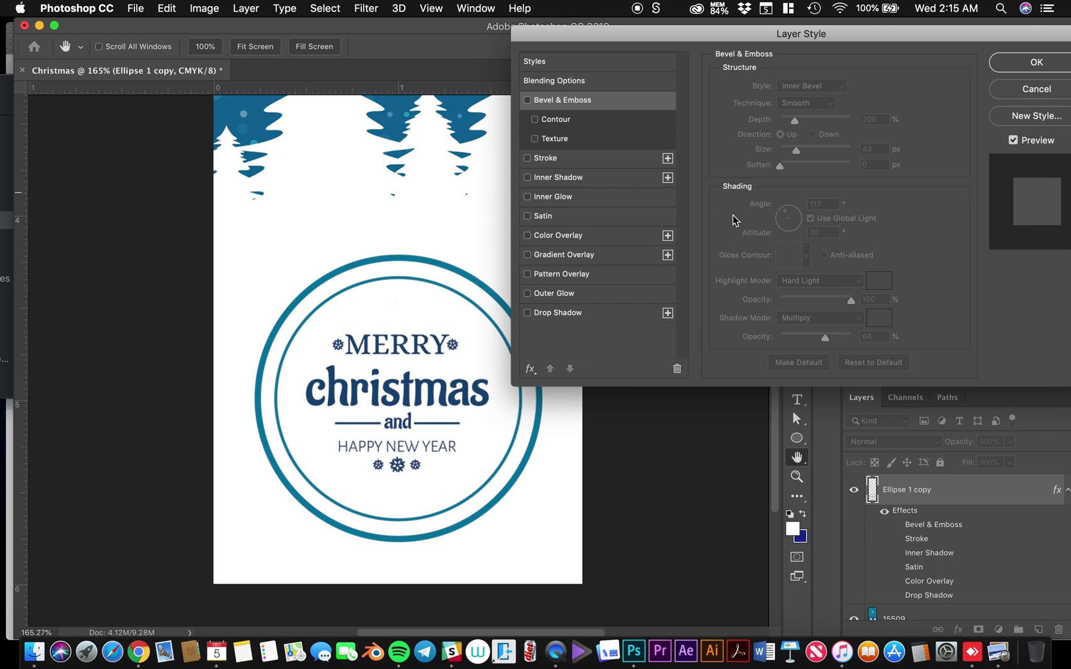
- Discard the layer style changes and scale the emblem down to about 82%
click(1035, 88)
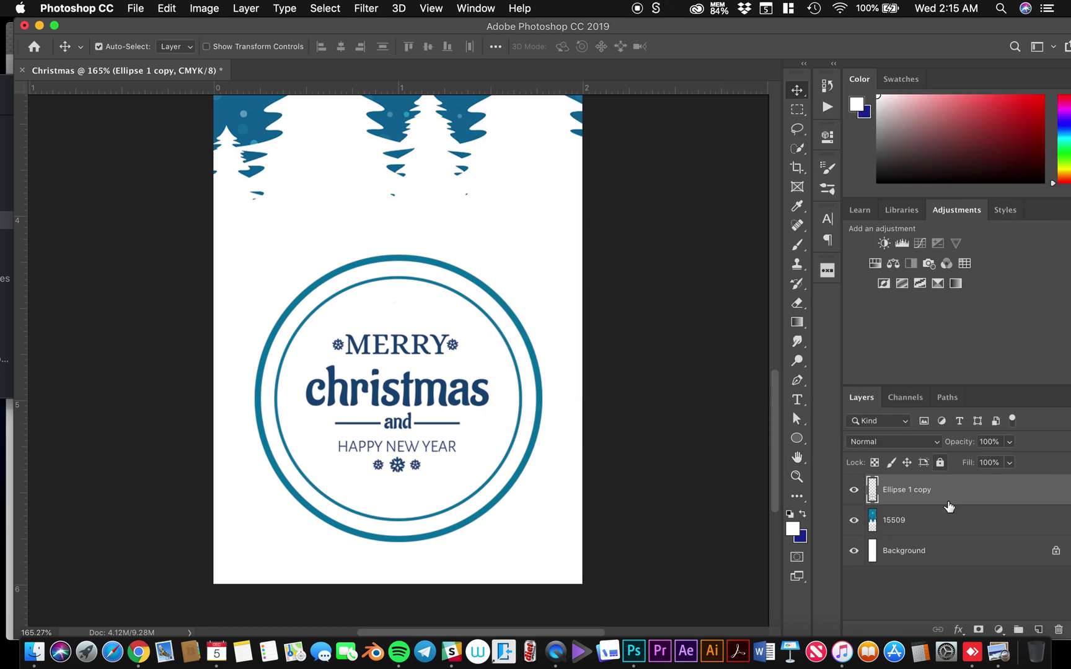
scroll(518, 403, down, 2)
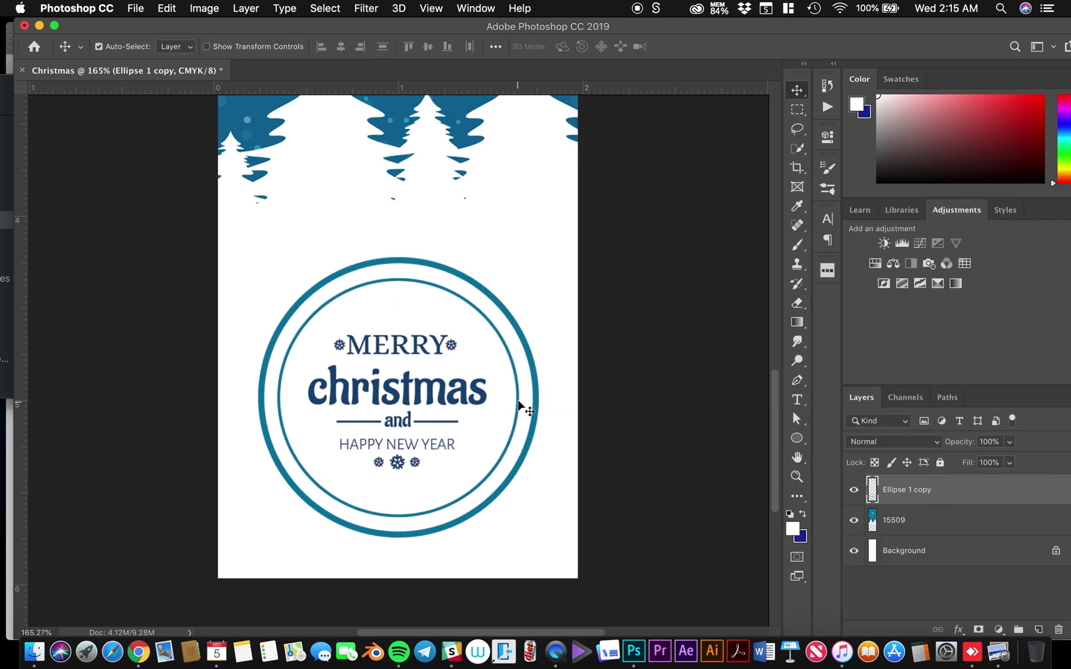
key(super+t)
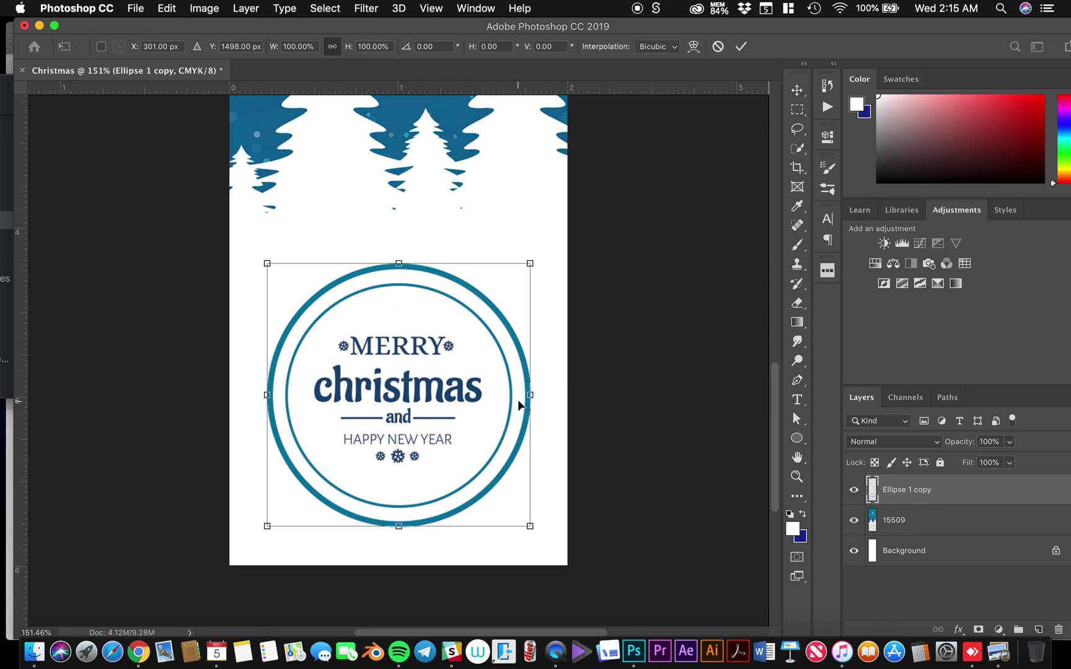
drag(533, 261, 505, 287)
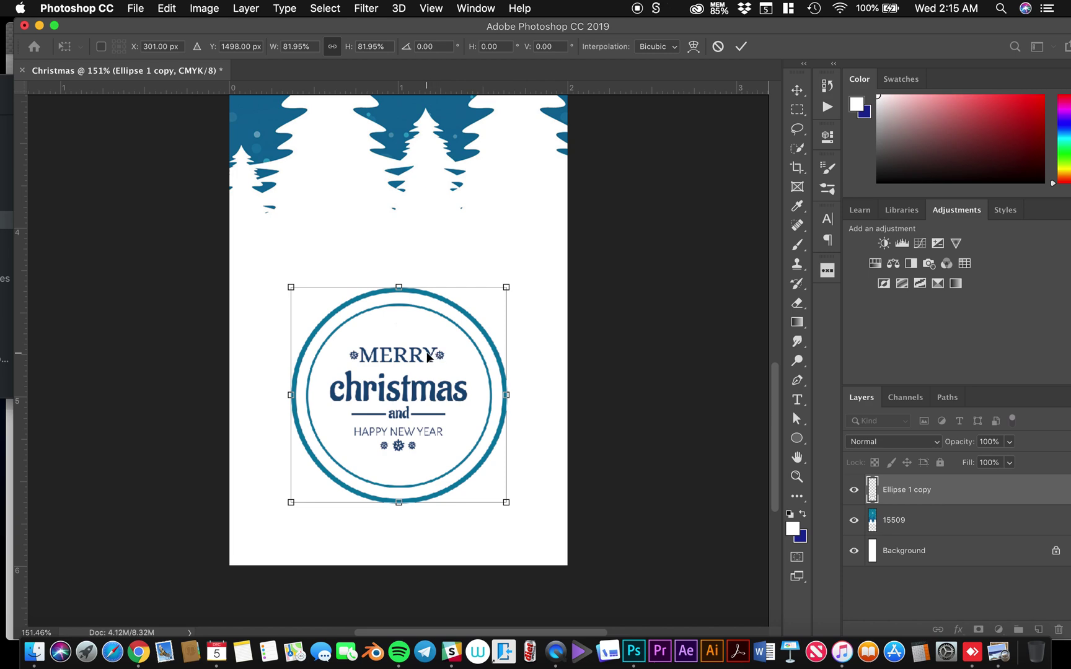
key(Return)
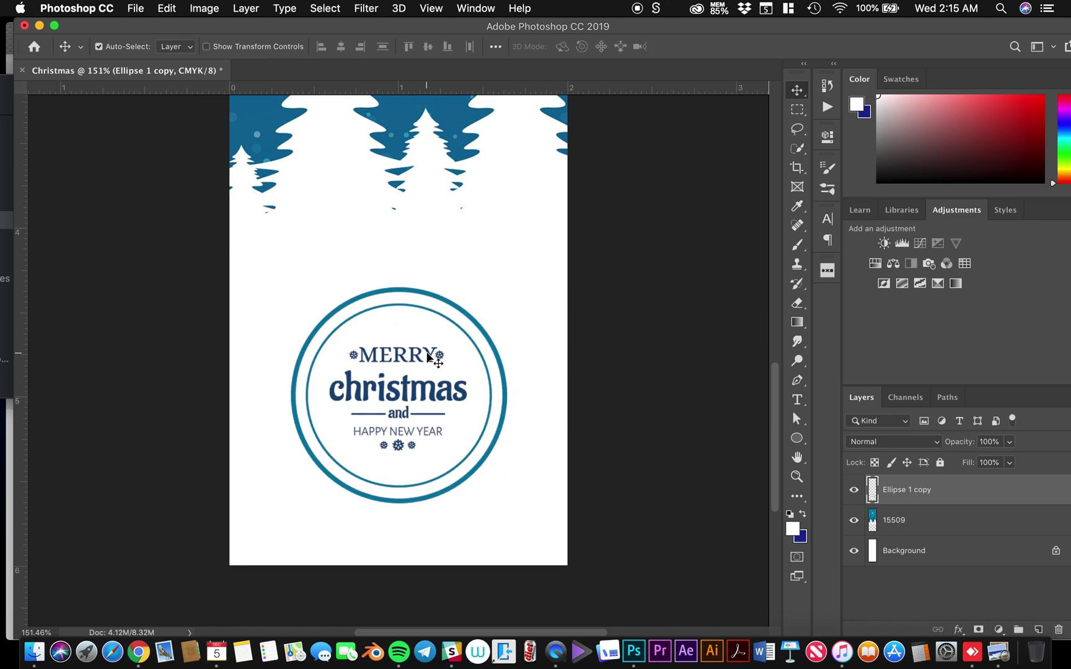
- Add a new empty layer above Ellipse 1 copy
scroll(428, 358, down, 5)
scroll(432, 359, down, 1)
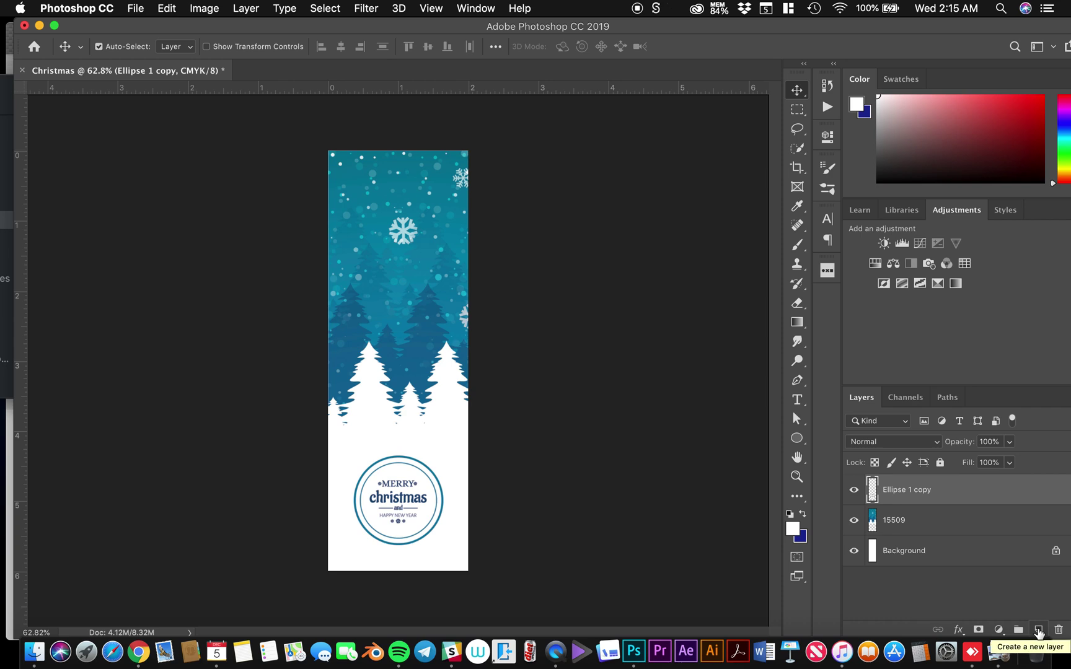
click(1036, 630)
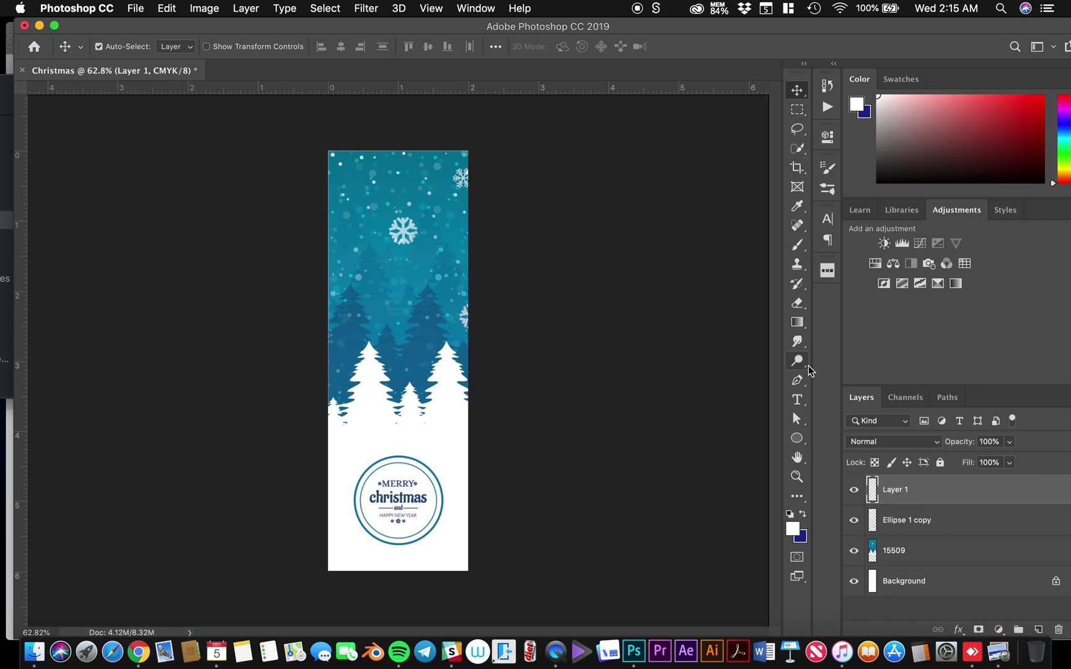
- Draw a borderless dark grey 559 × 311 px rectangle across the top of the strip
click(802, 436)
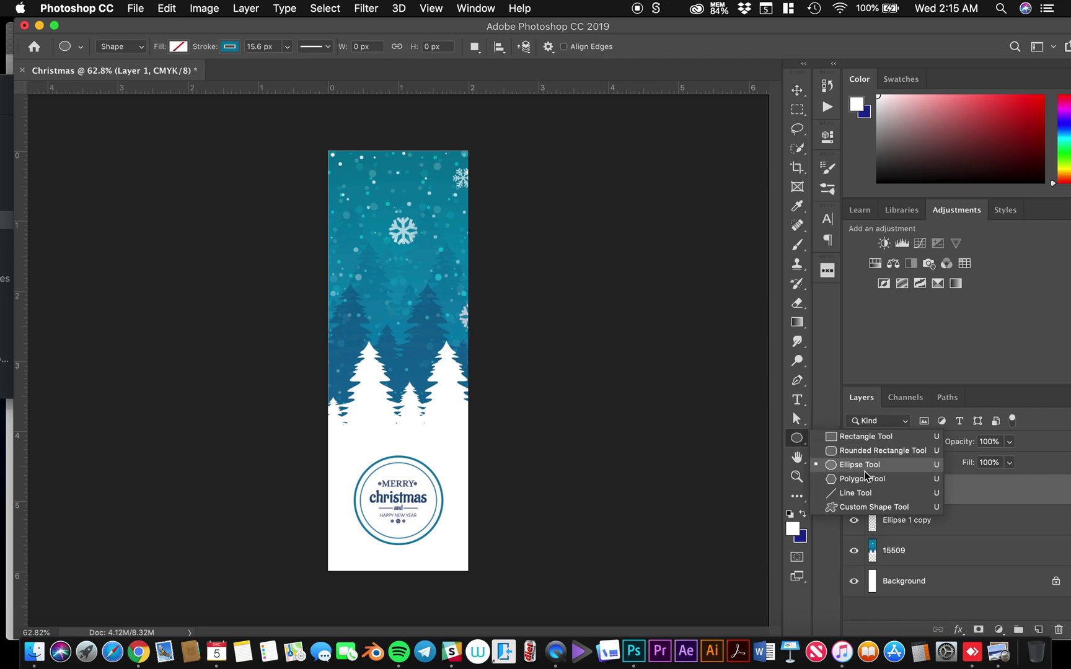
click(861, 437)
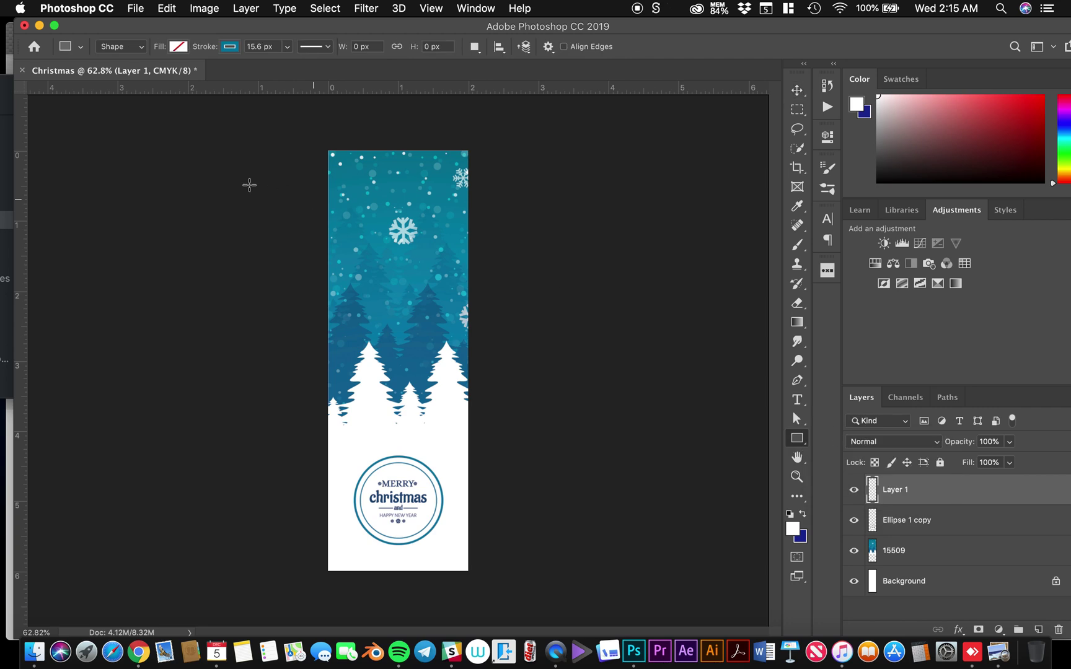
click(230, 47)
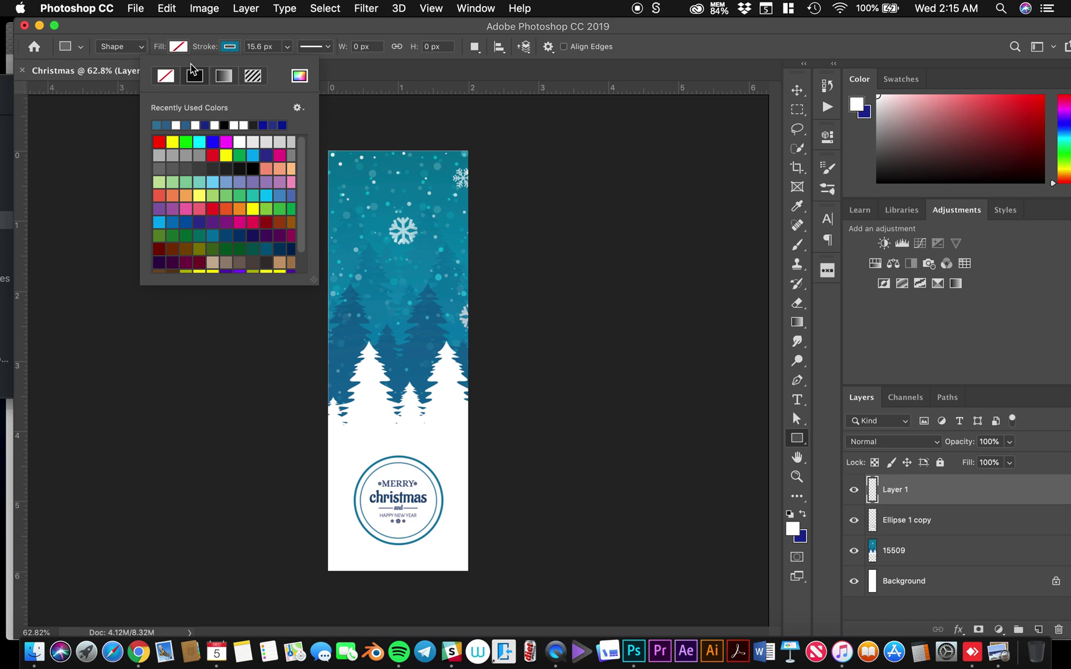
click(167, 79)
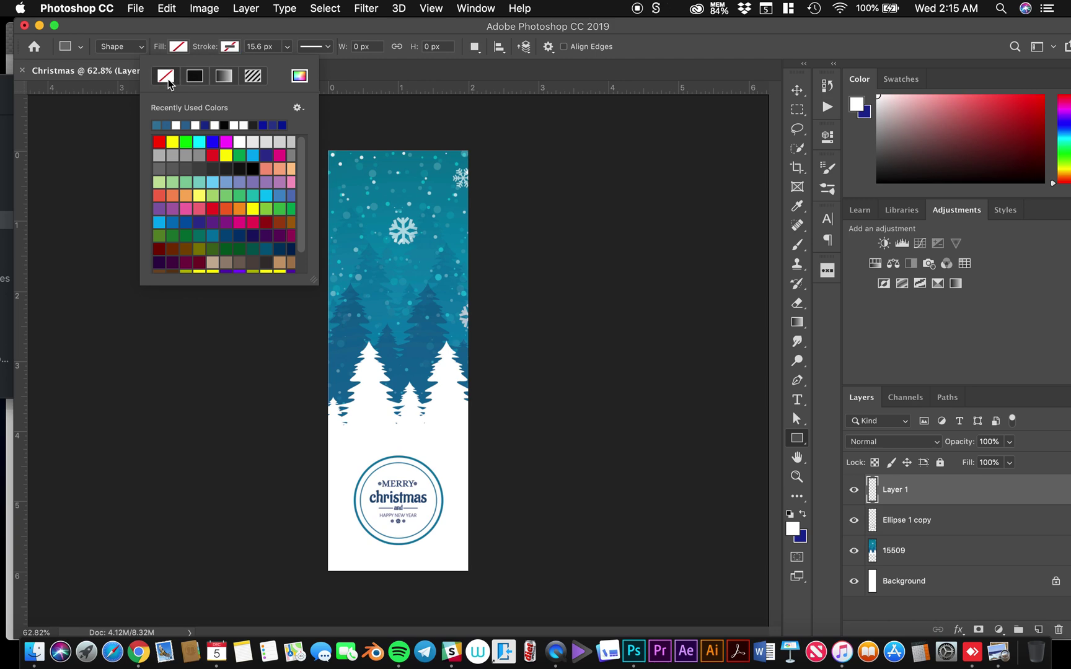
click(179, 47)
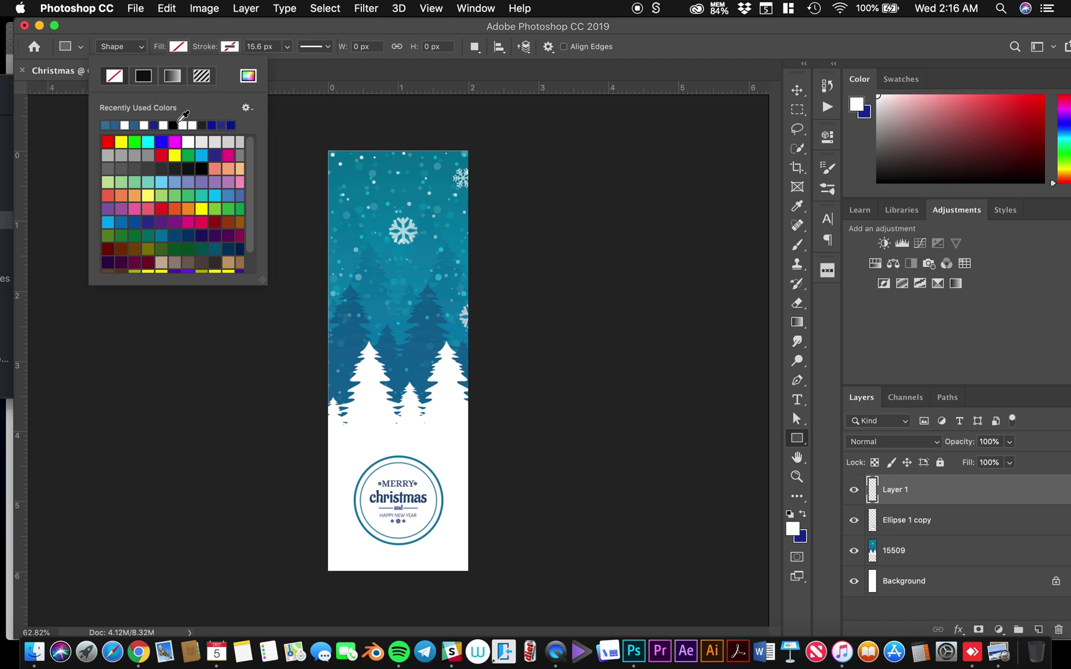
click(148, 171)
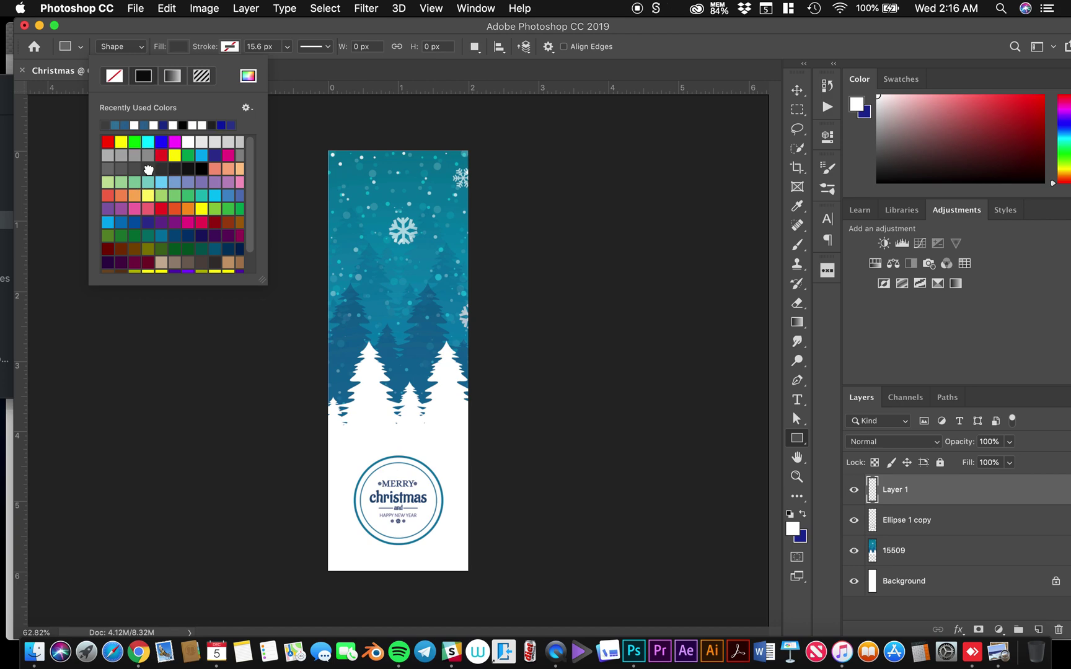
click(179, 48)
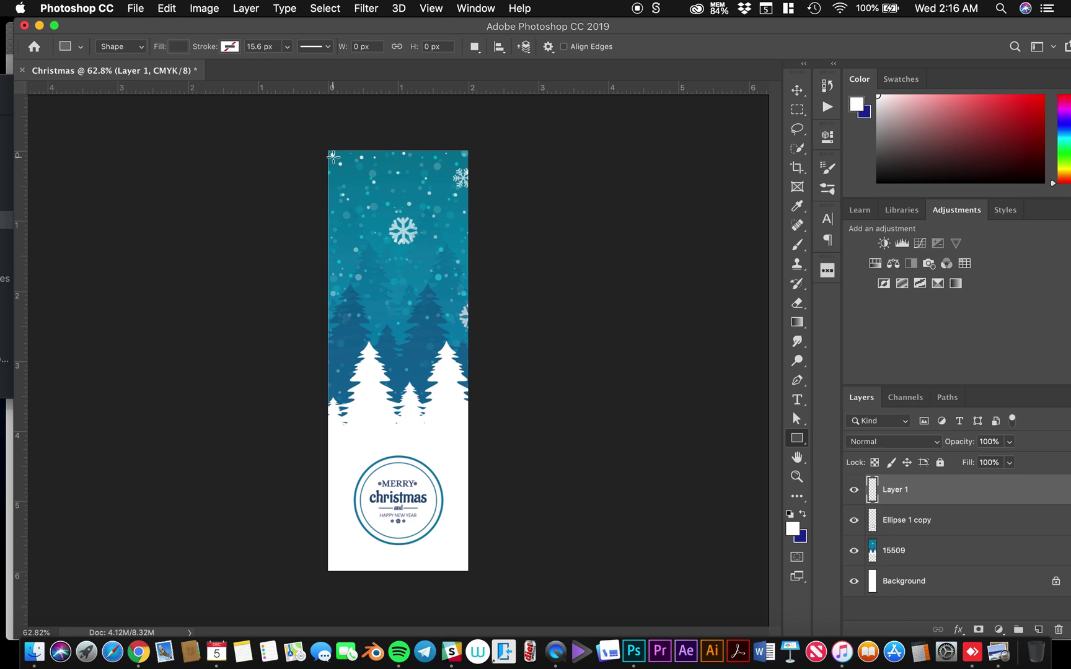
drag(333, 156, 464, 229)
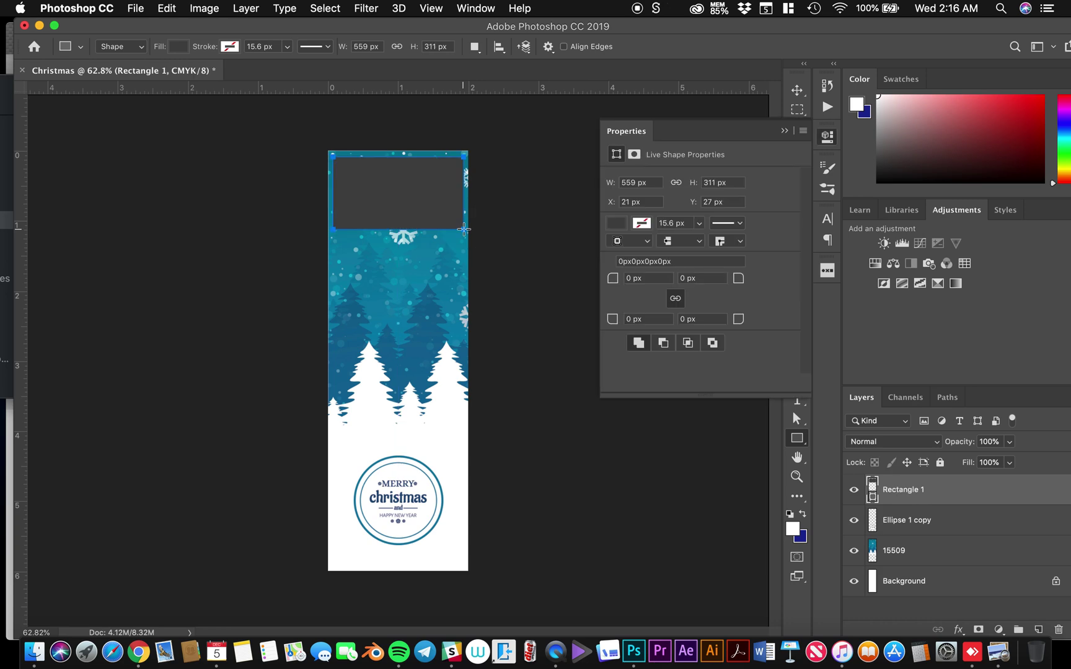
- Duplicate the grey window twice, stacking each copy below the previous, then select all three
click(828, 136)
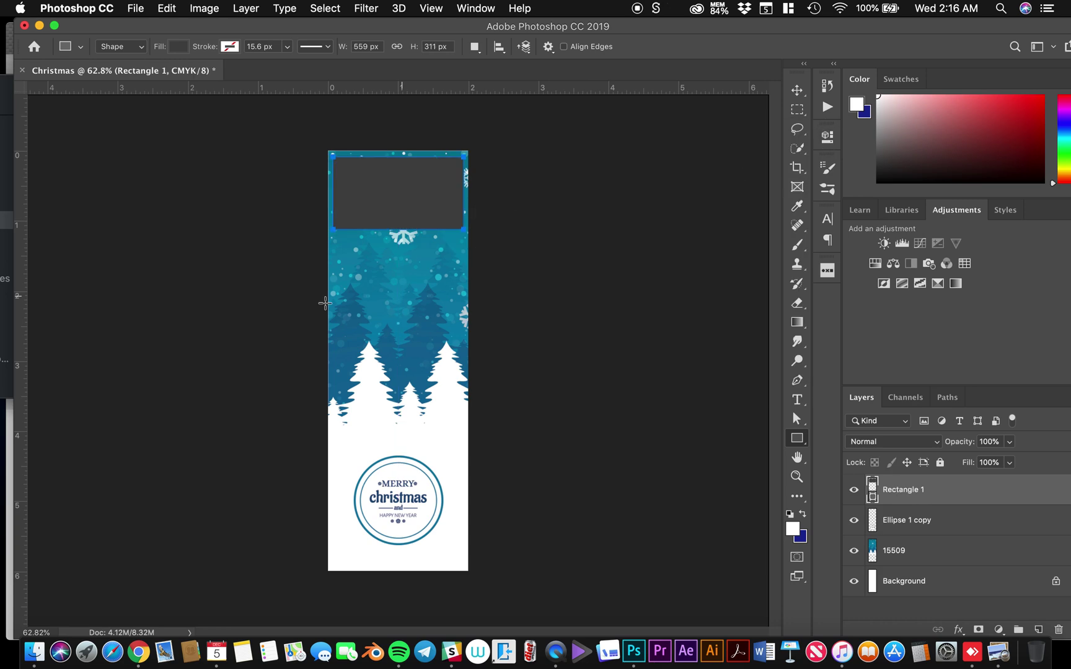
click(797, 90)
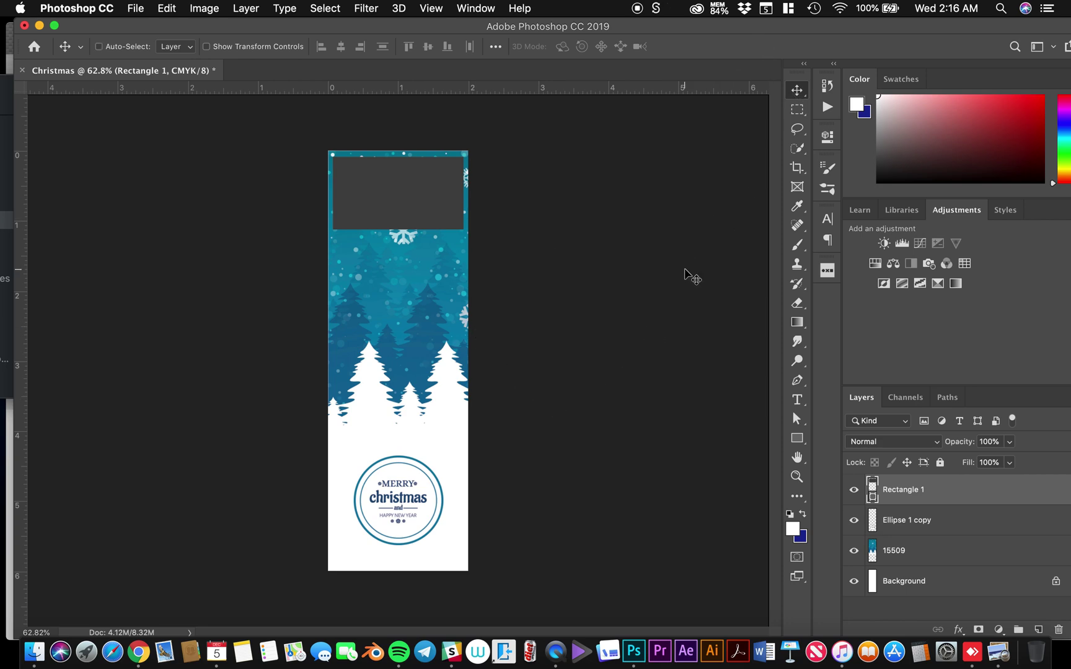
key(super+j)
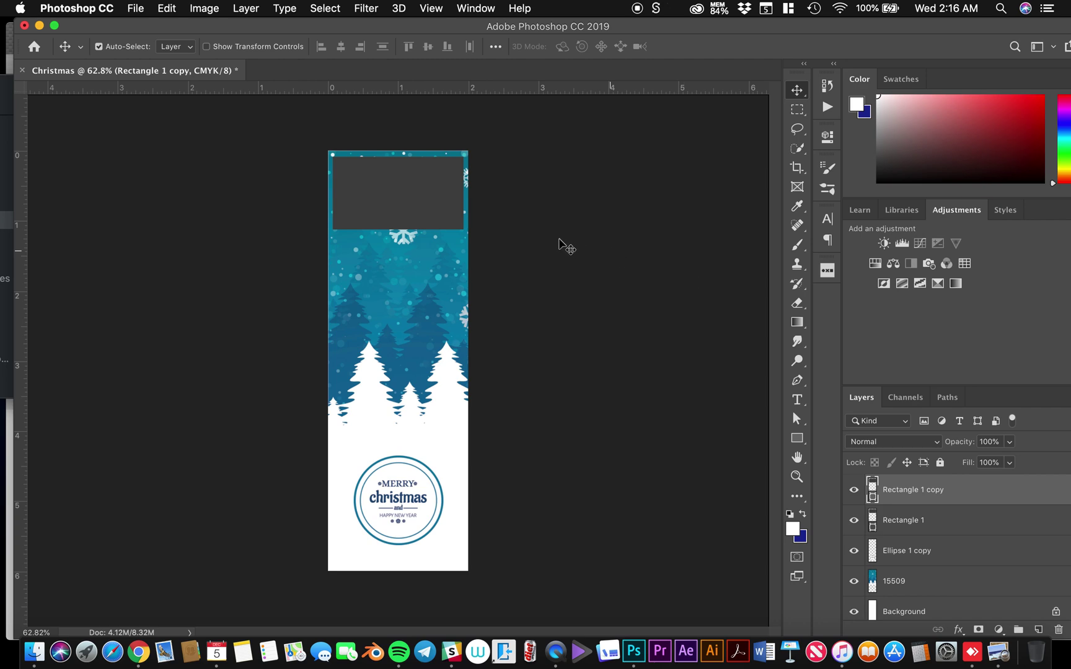
drag(380, 189, 383, 273)
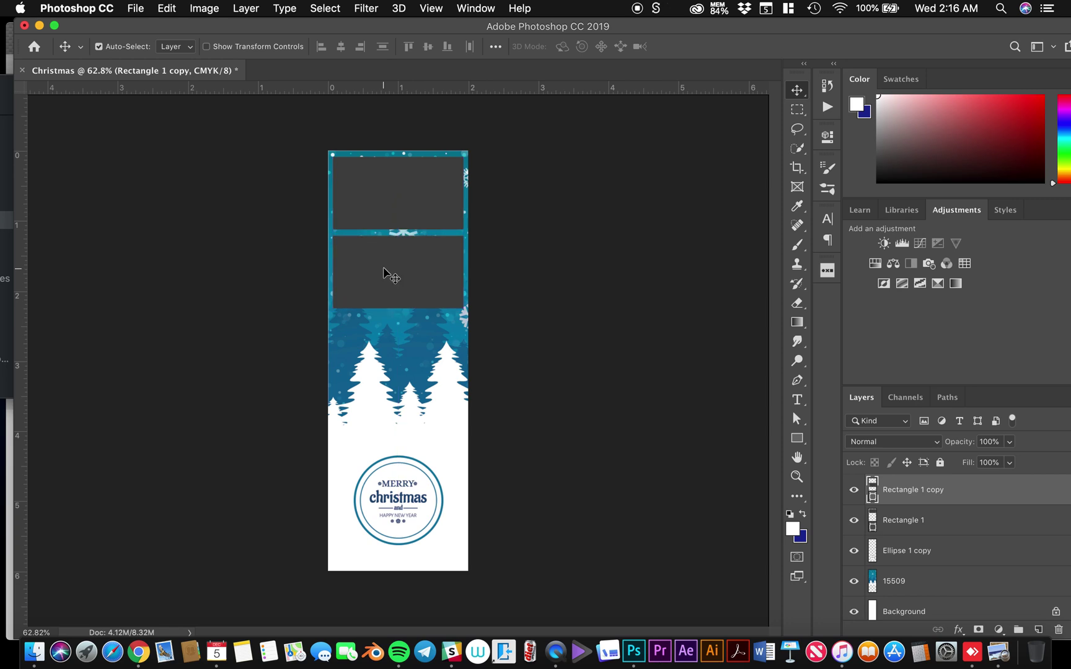
key(super+j)
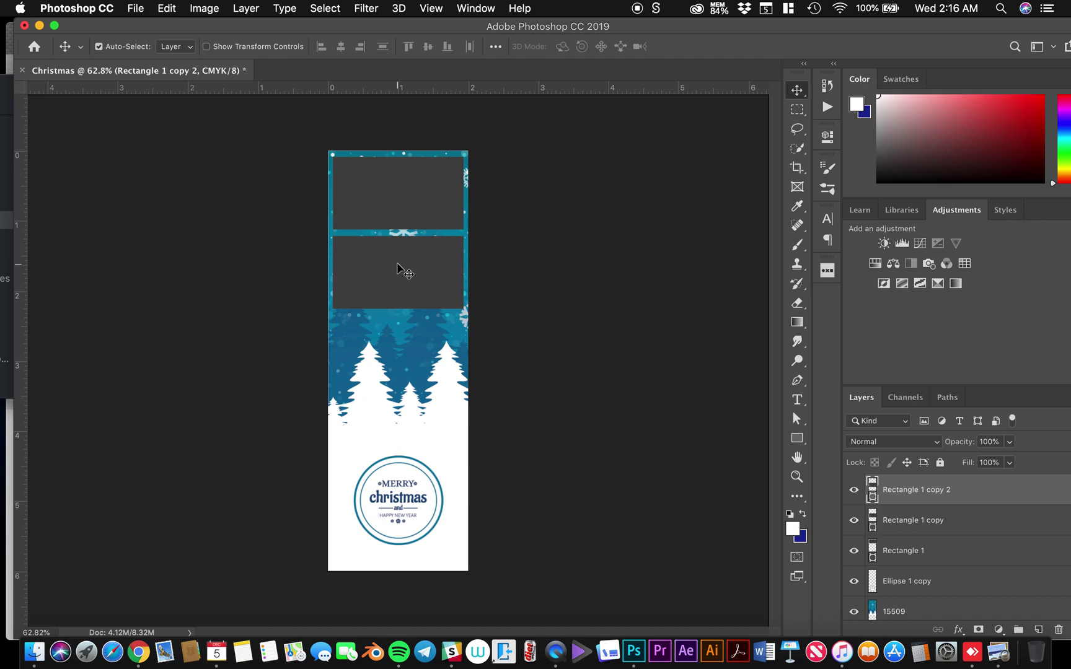
drag(397, 271, 406, 348)
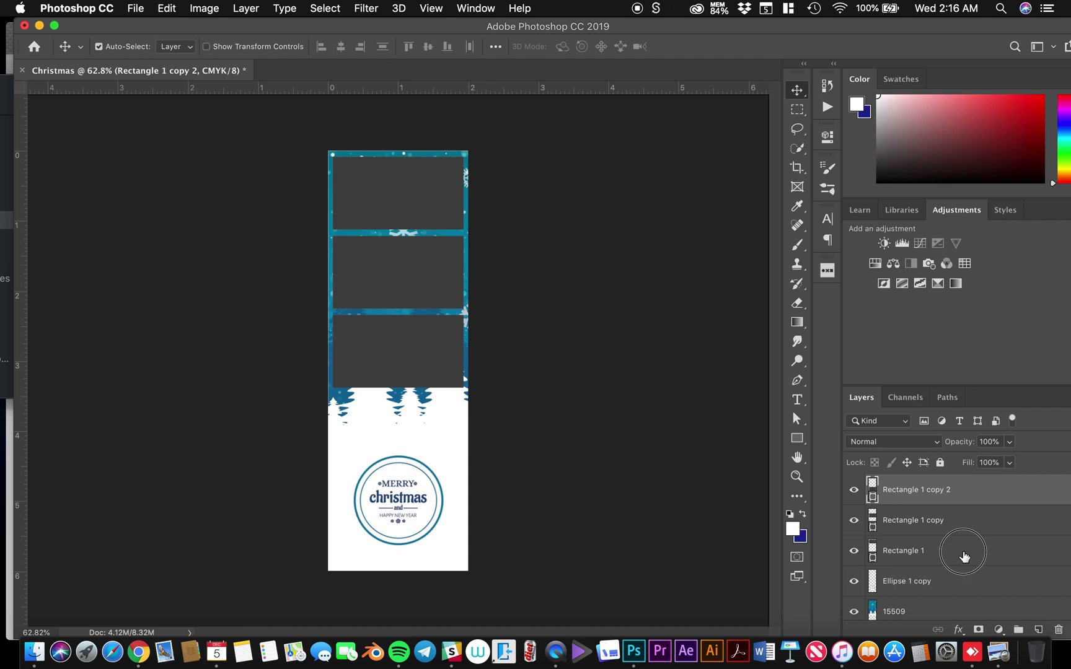
shift+click(963, 557)
- Stretch the three grey windows taller together, down to just above the emblem
key(super+t)
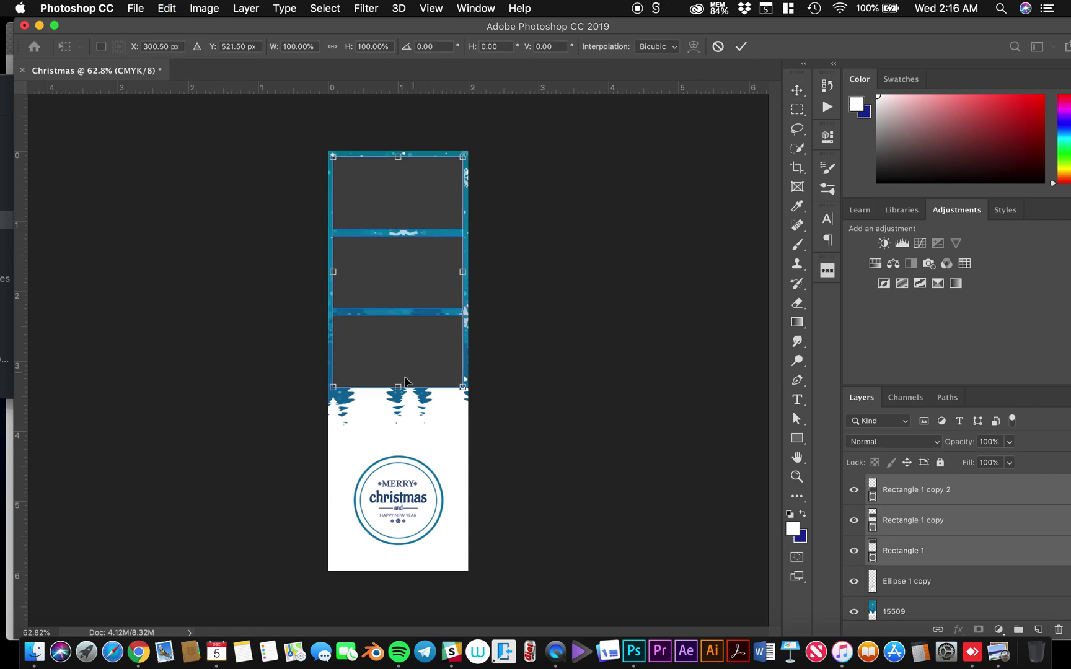
drag(400, 386, 392, 419)
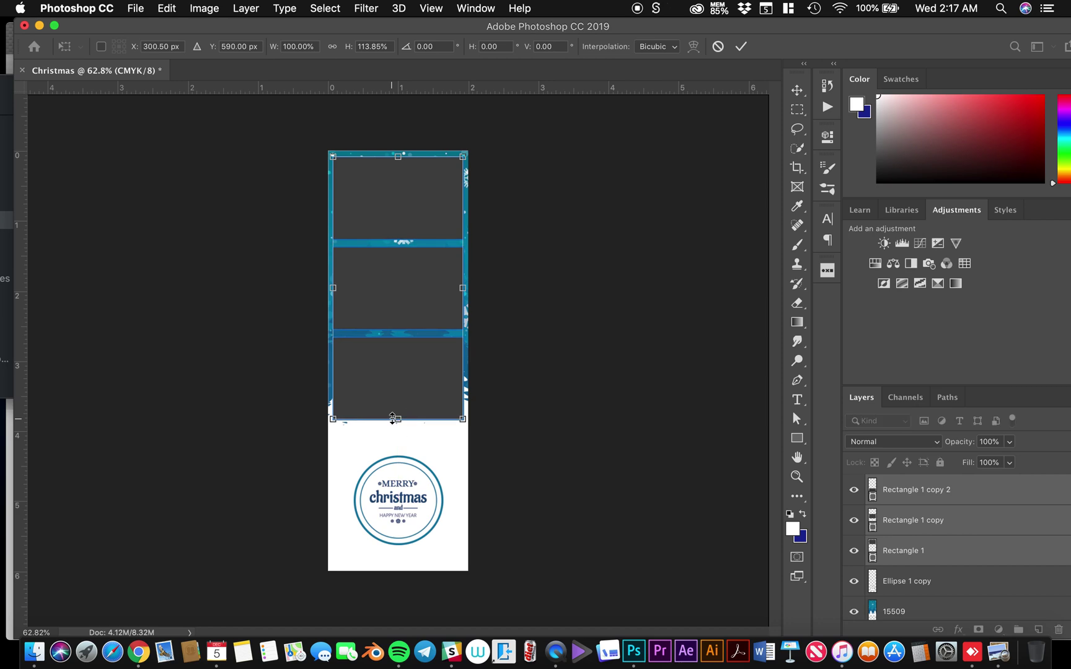
key(Return)
click(430, 404)
- Delete the bottom photo window layer, Rectangle 1 copy 2
click(1000, 551)
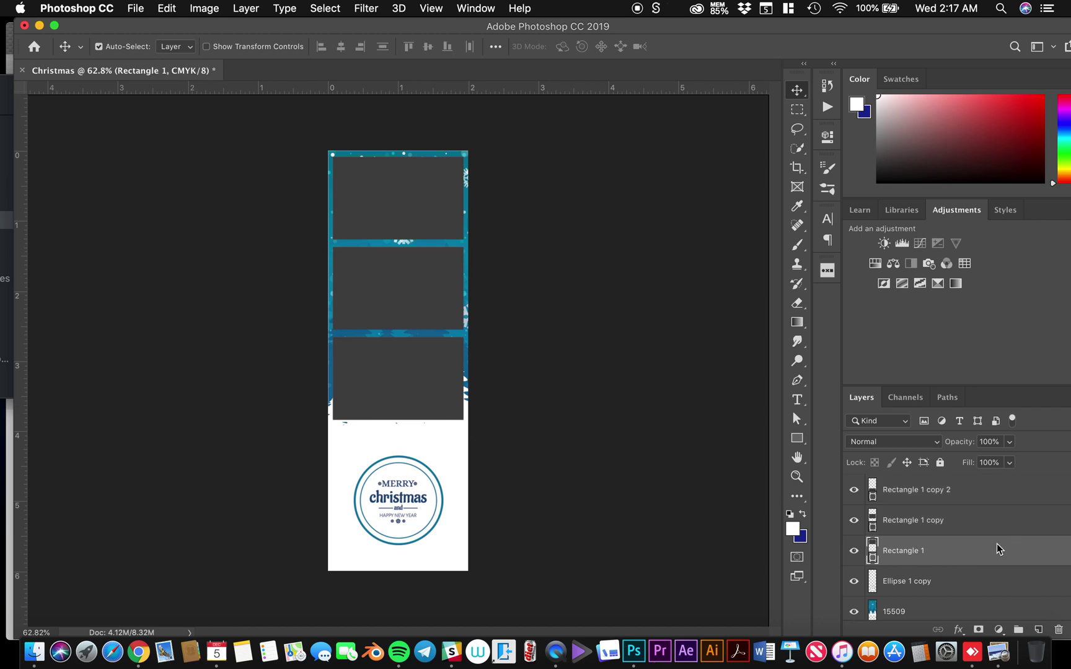
click(967, 496)
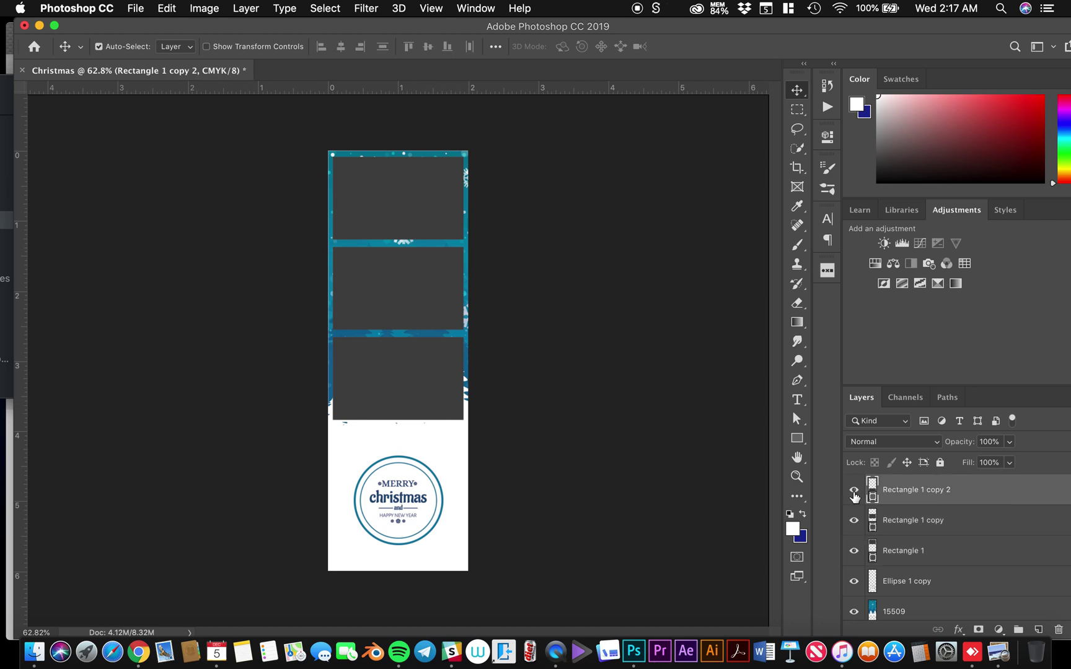
click(854, 493)
click(854, 494)
key(Delete)
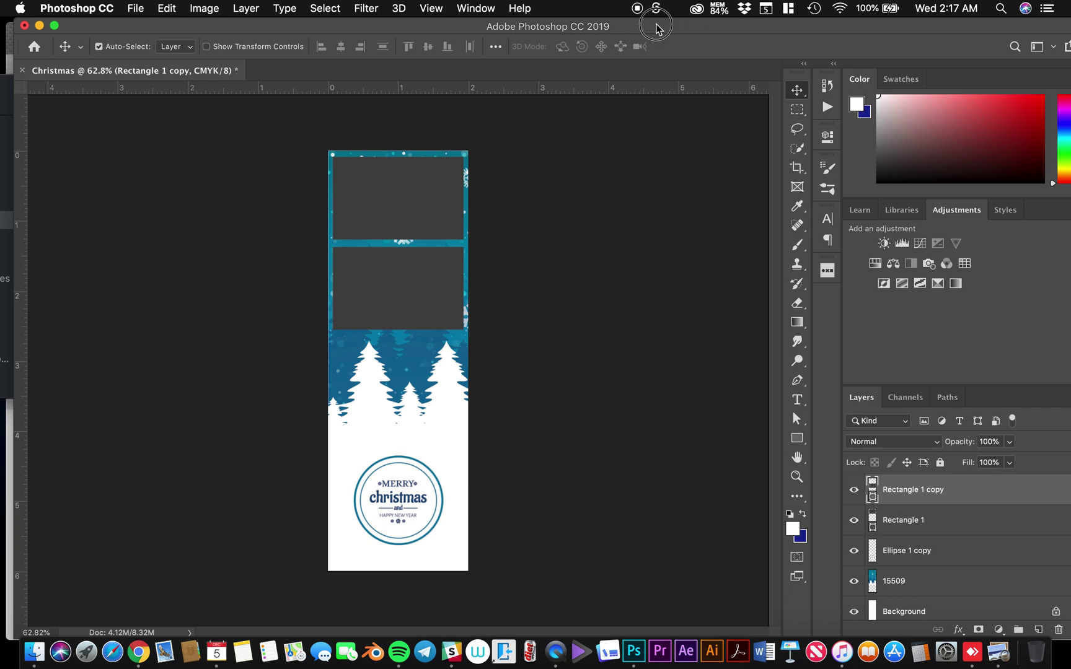
- Select the Background layer
mouse_move(650, 27)
mouse_down()
mouse_move(660, 40)
mouse_move(680, 27)
mouse_move(630, 25)
mouse_up()
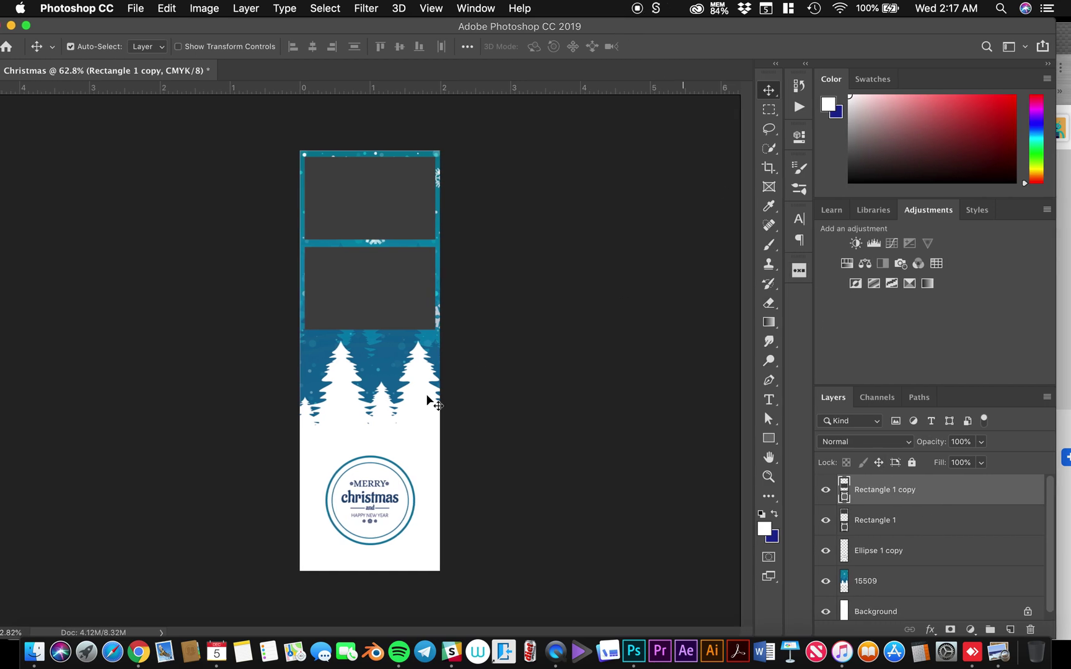
scroll(921, 518, down, 1)
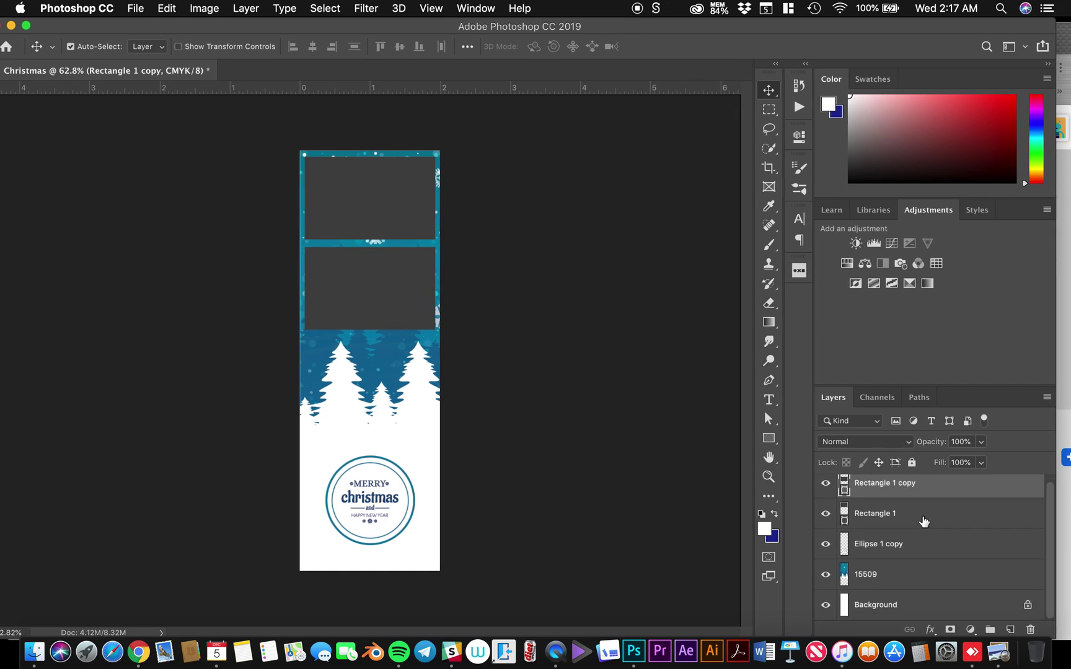
scroll(921, 518, up, 1)
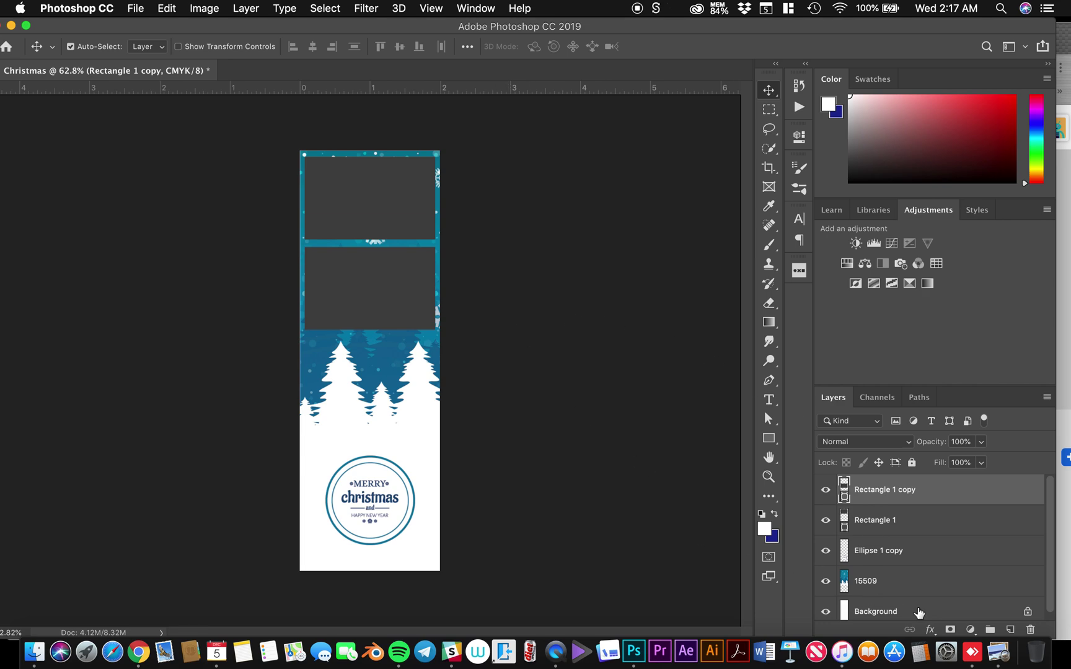
click(928, 608)
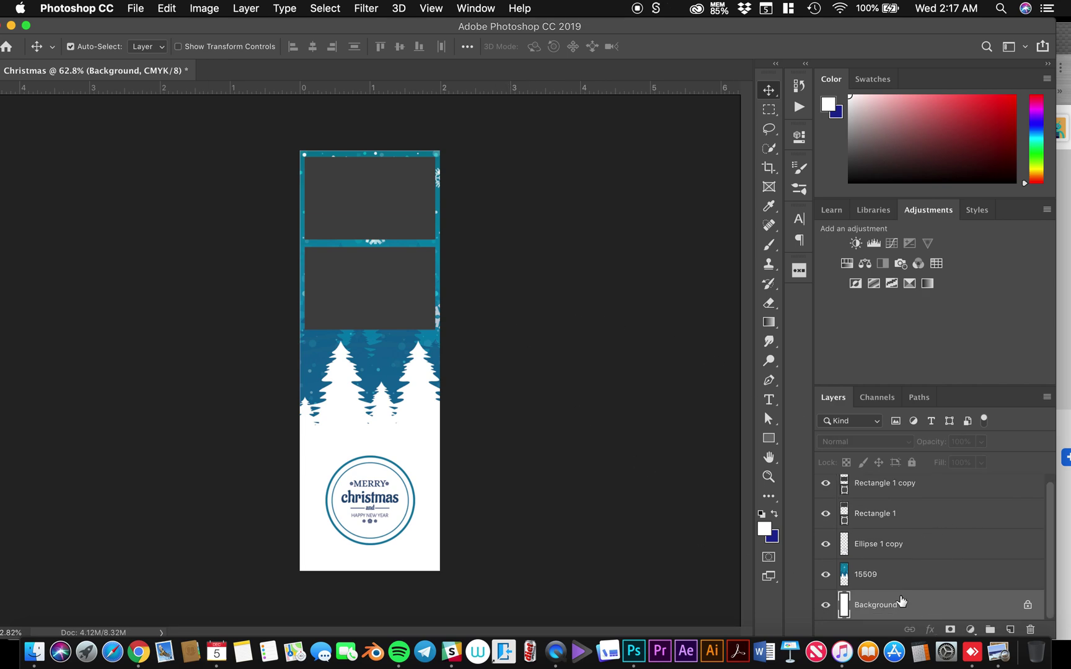
- Merge Visible from the Background layer's context menu to flatten the photo windows, tree scene and emblem
right_click(910, 604)
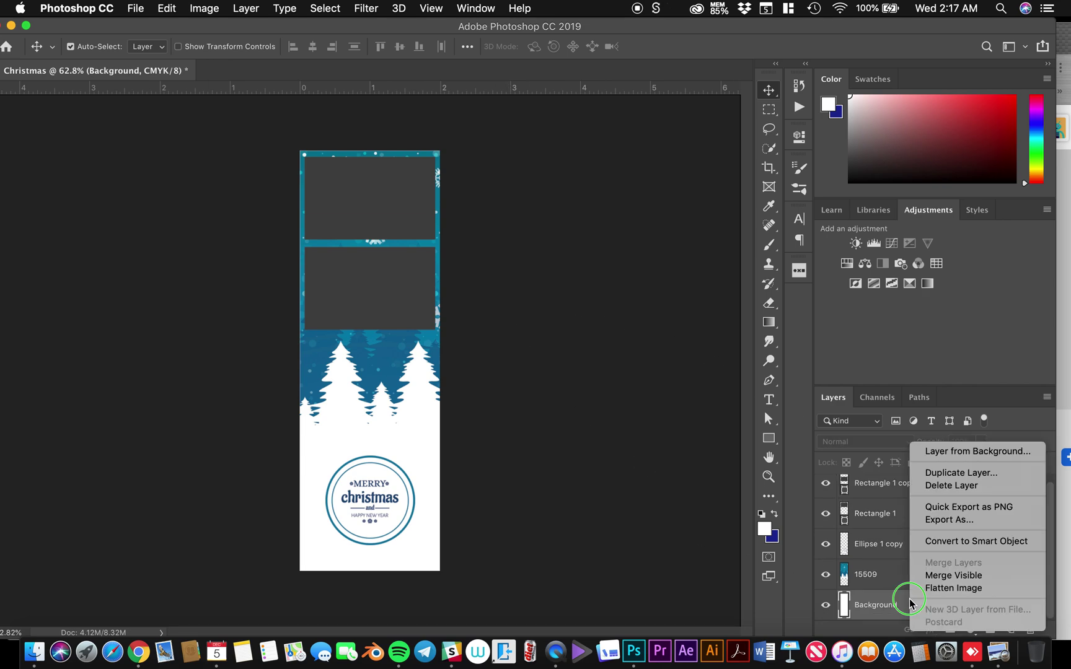
click(939, 577)
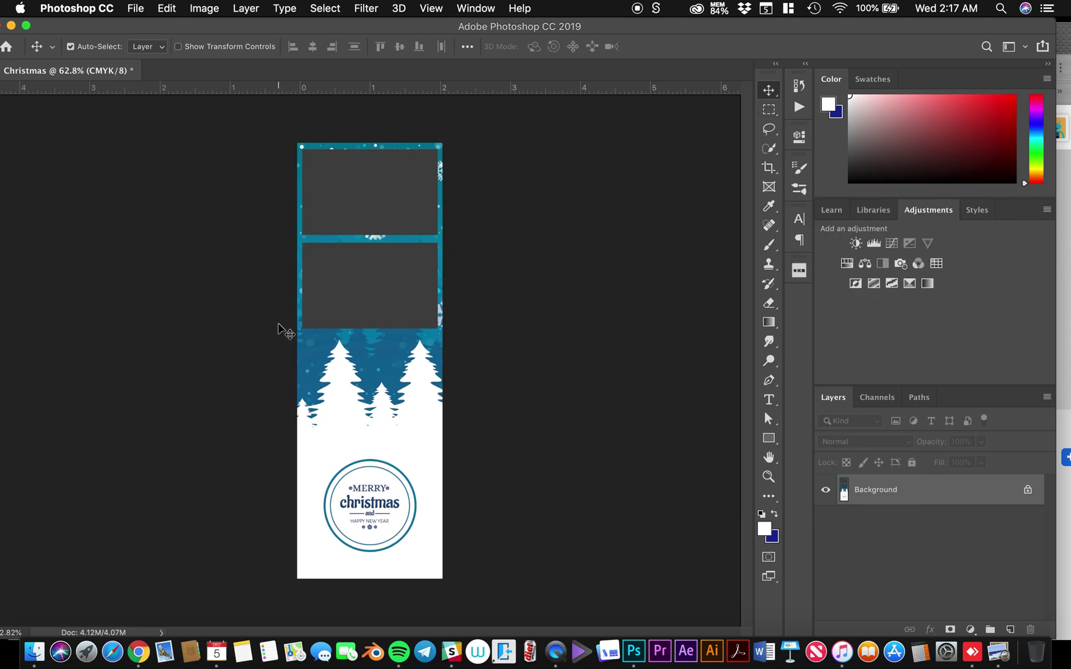
- Draw a rectangular marquee selection over the top photo box
scroll(280, 330, up, 5)
scroll(280, 329, up, 3)
scroll(280, 330, up, 3)
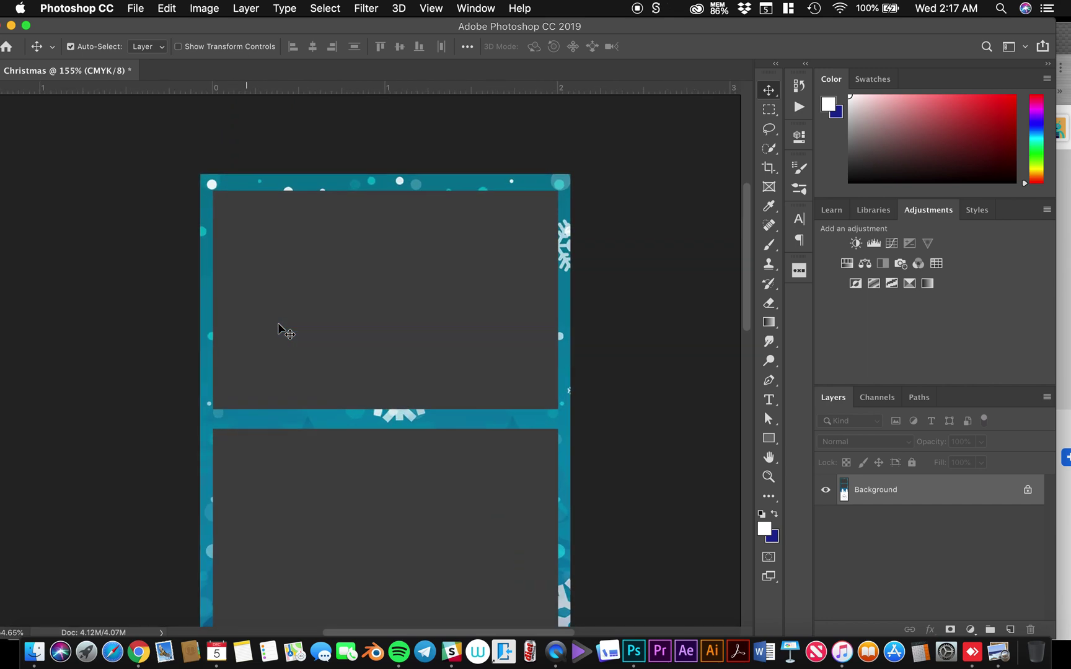
scroll(280, 329, down, 2)
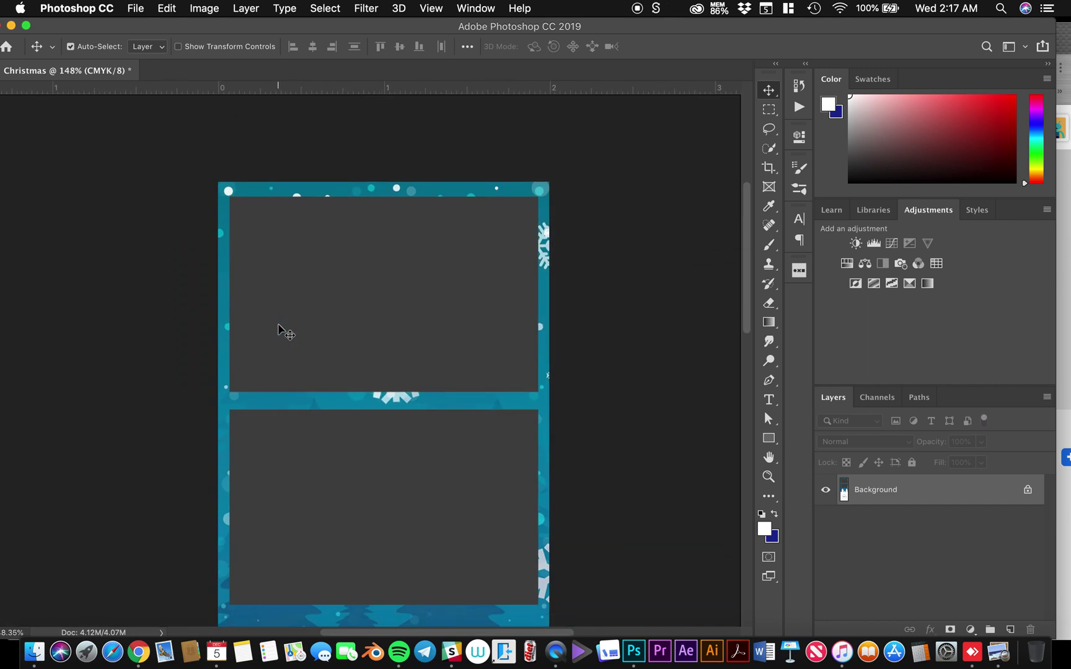
scroll(280, 328, down, 4)
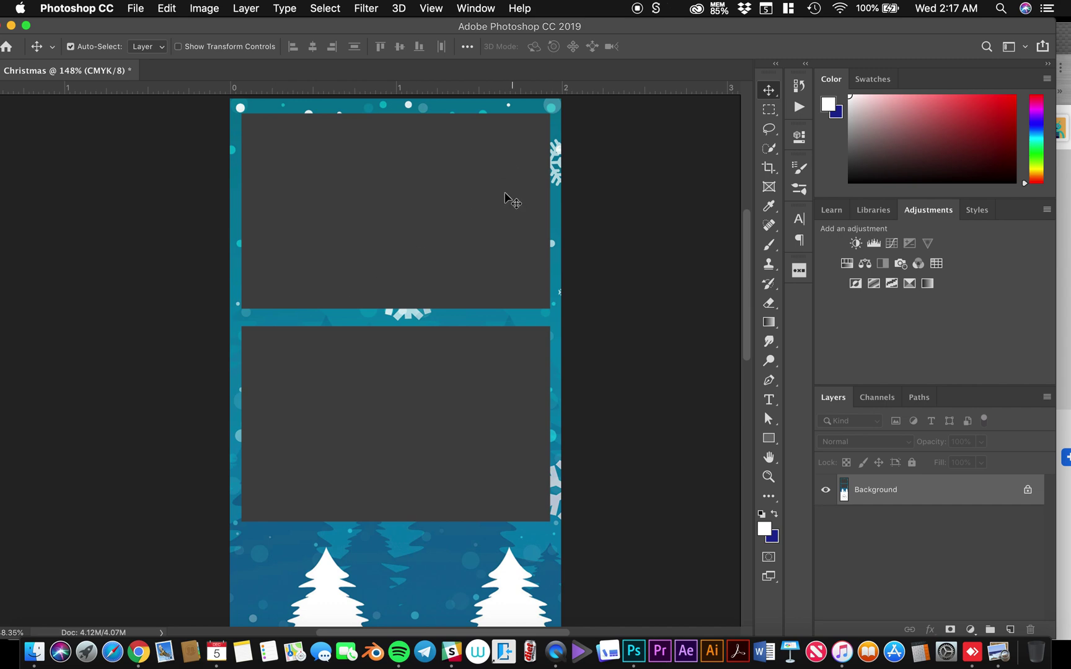
scroll(469, 239, up, 1)
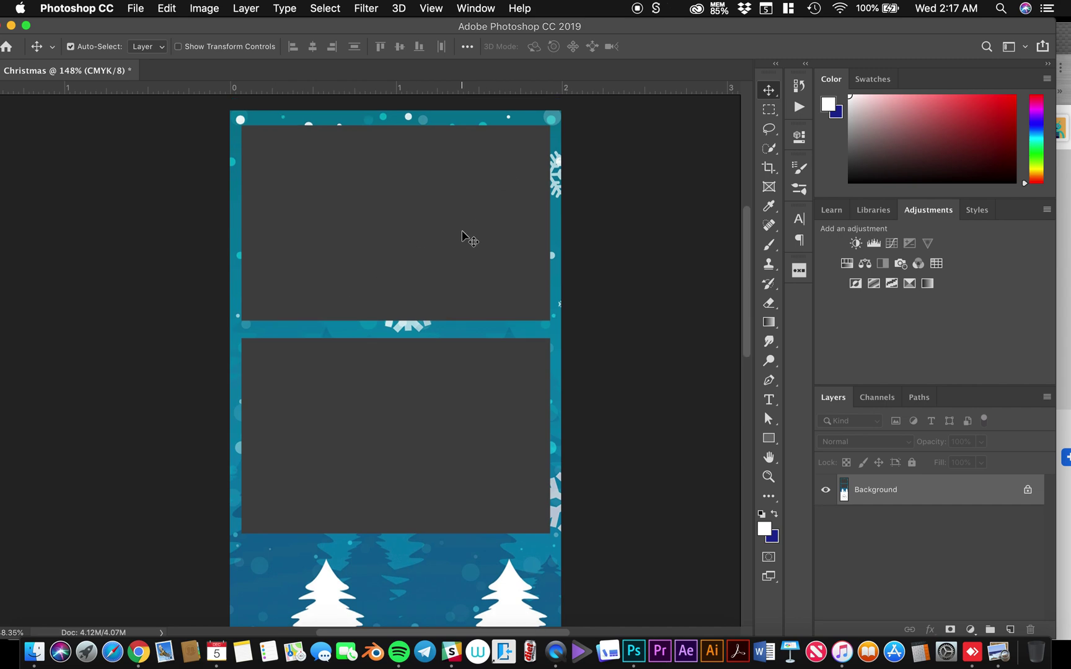
click(769, 111)
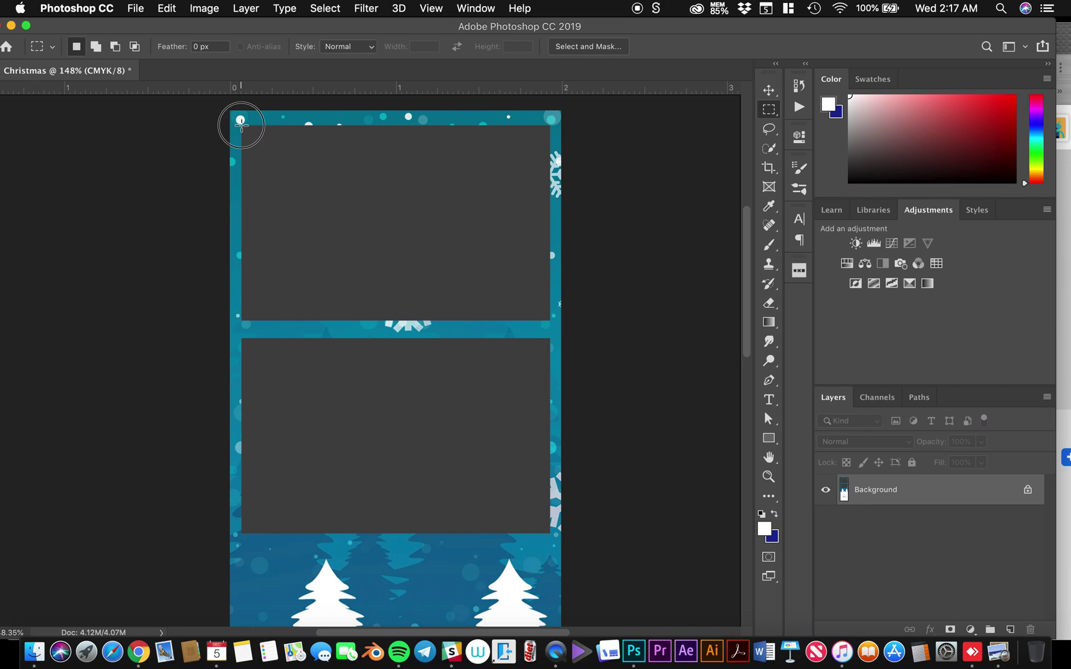
drag(241, 125, 396, 270)
drag(493, 281, 551, 319)
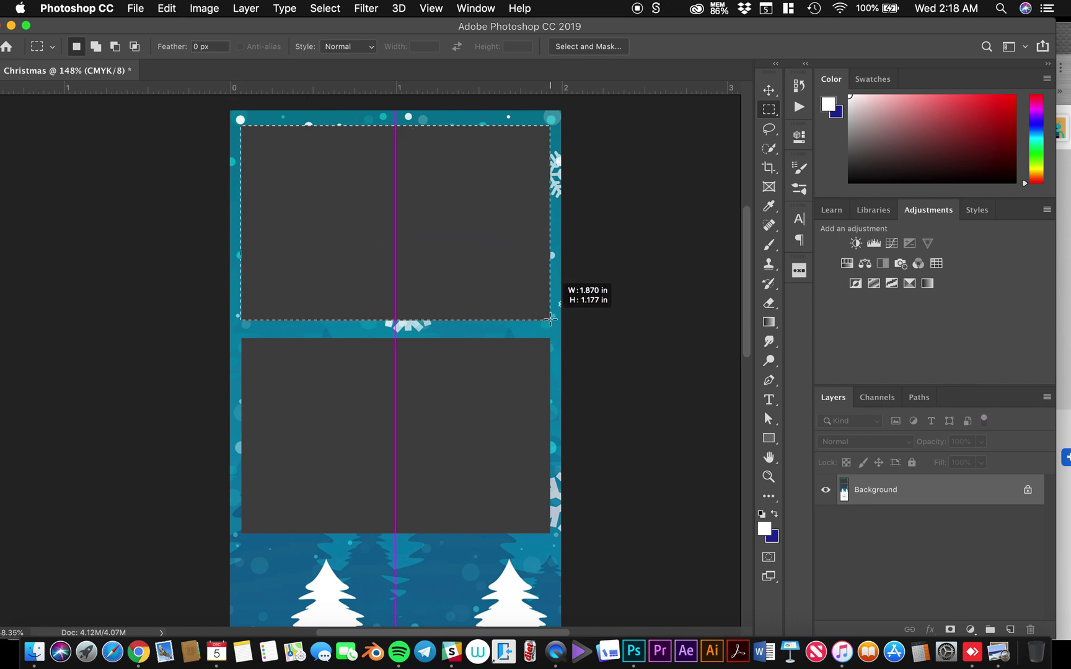
- Add a layer mask from the selection and invert it so the top window turns transparent
click(951, 629)
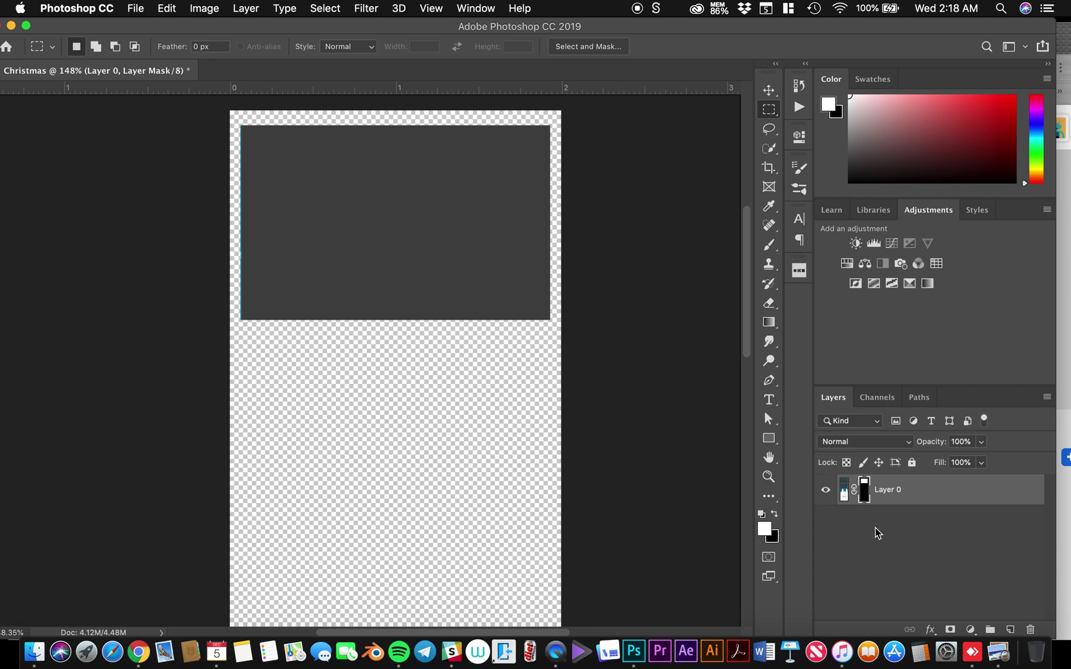
key(super+i)
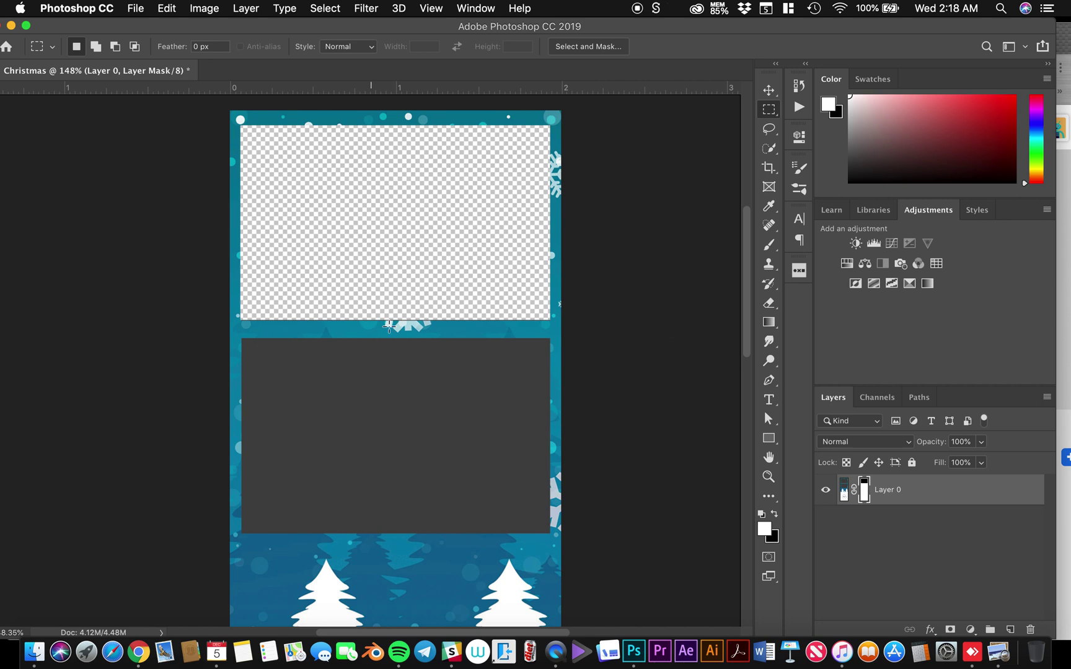
scroll(514, 419, down, 3)
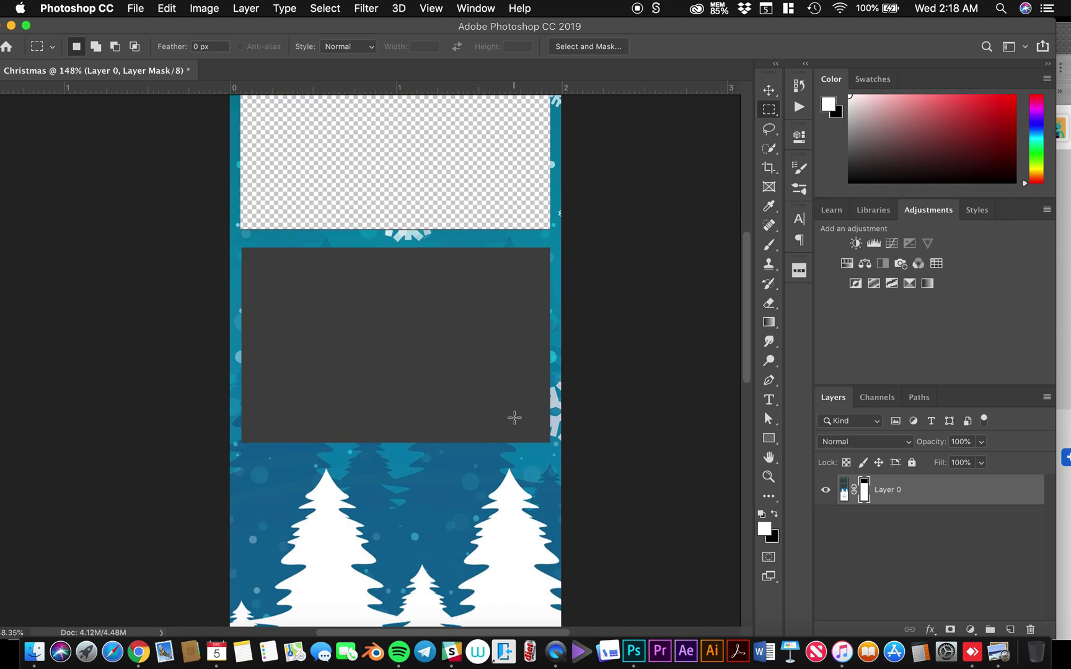
click(844, 490)
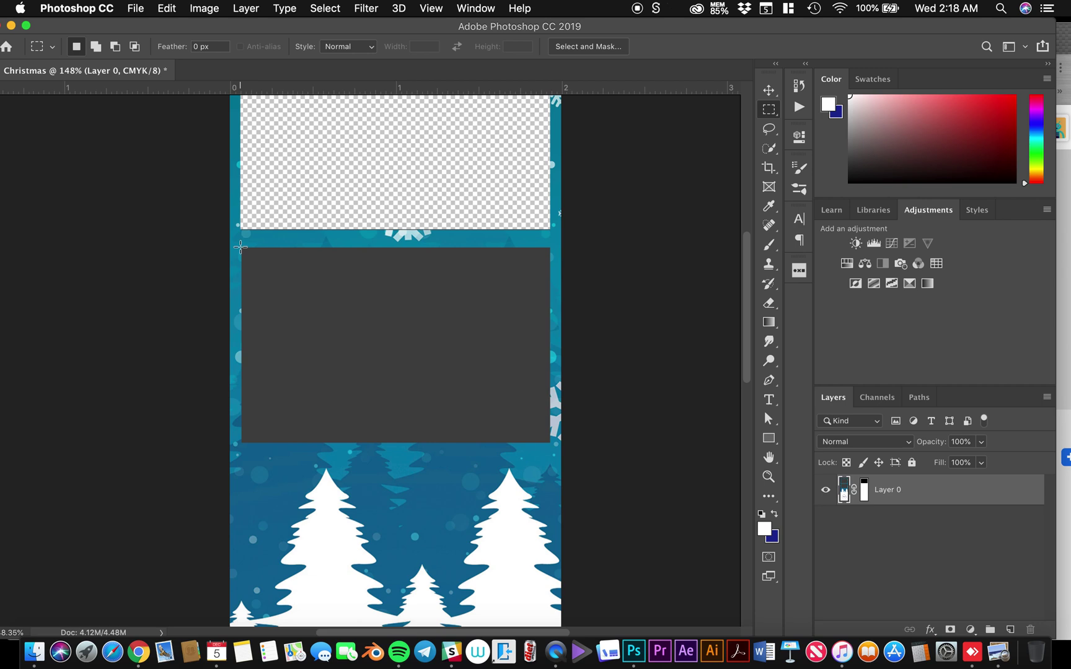
- Select the lower grey photo box, delete its fill, and deselect
drag(240, 247, 434, 365)
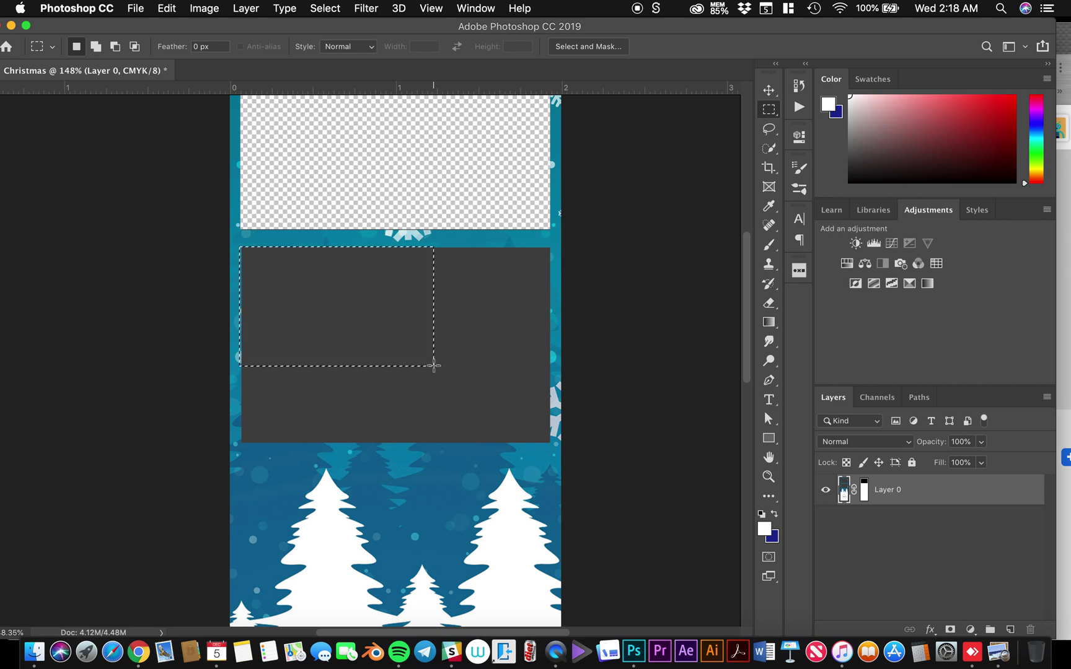
click(433, 366)
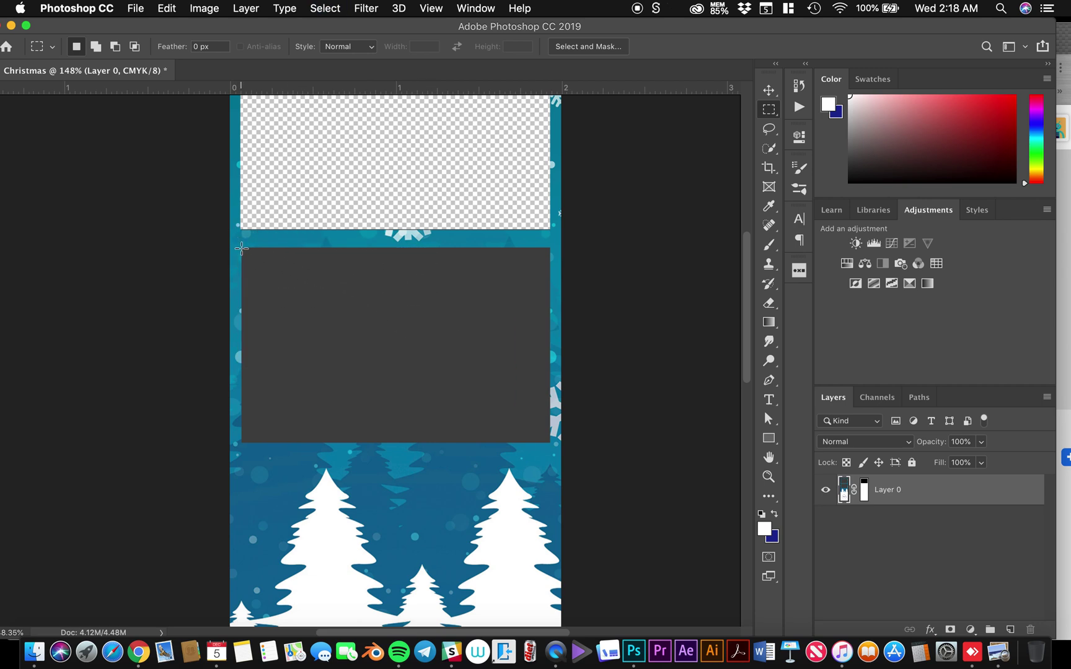
drag(241, 246, 551, 443)
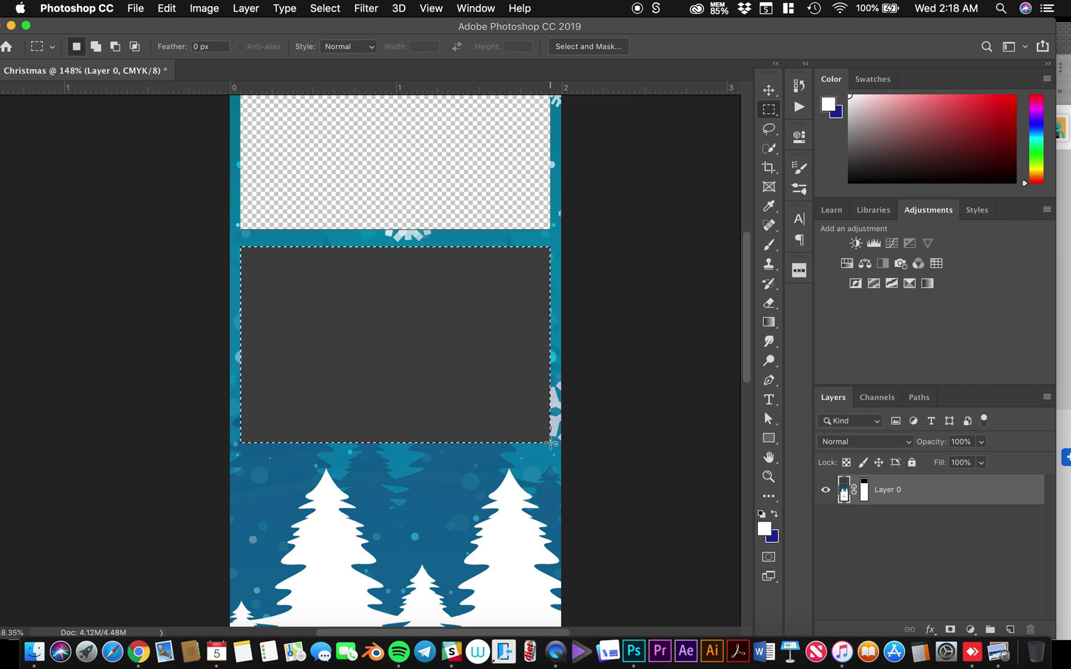
key(Delete)
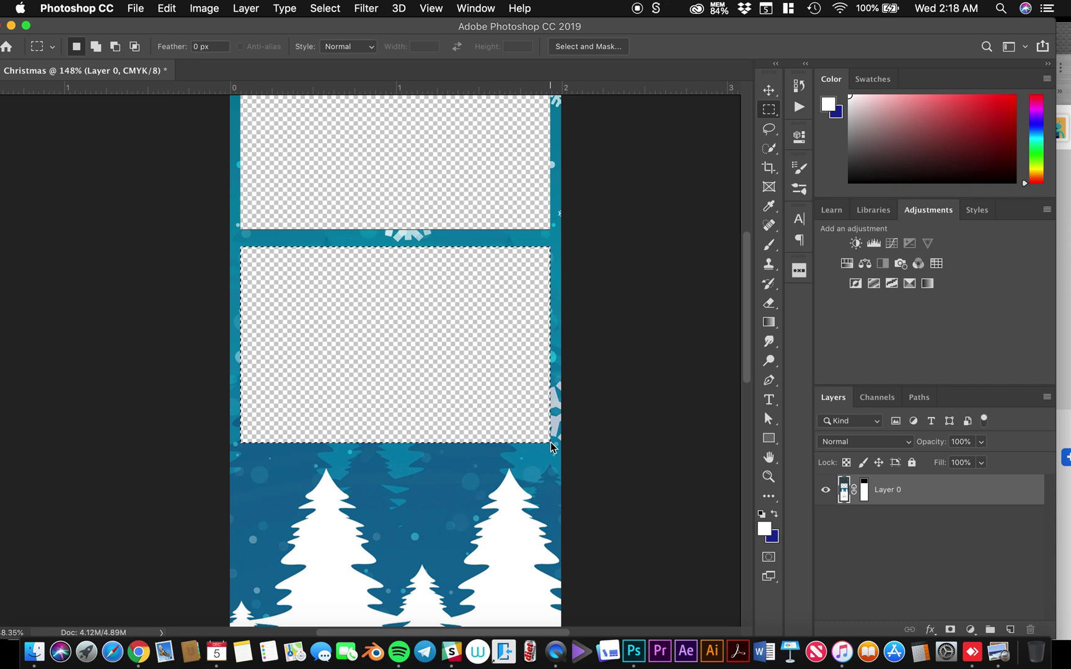
click(409, 315)
scroll(410, 317, down, 6)
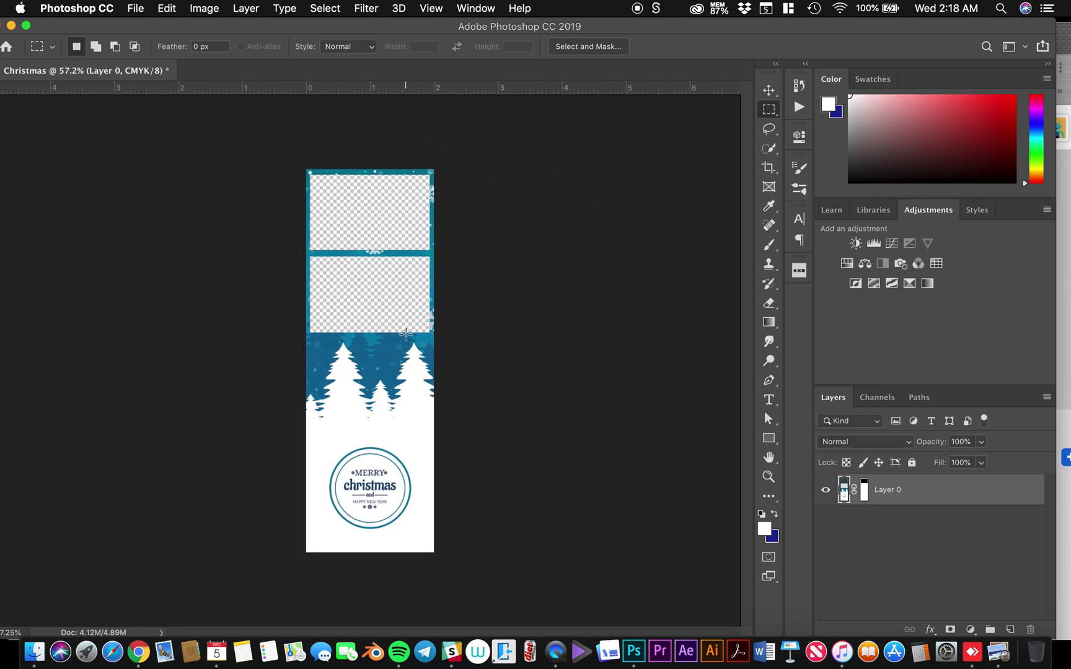
click(768, 89)
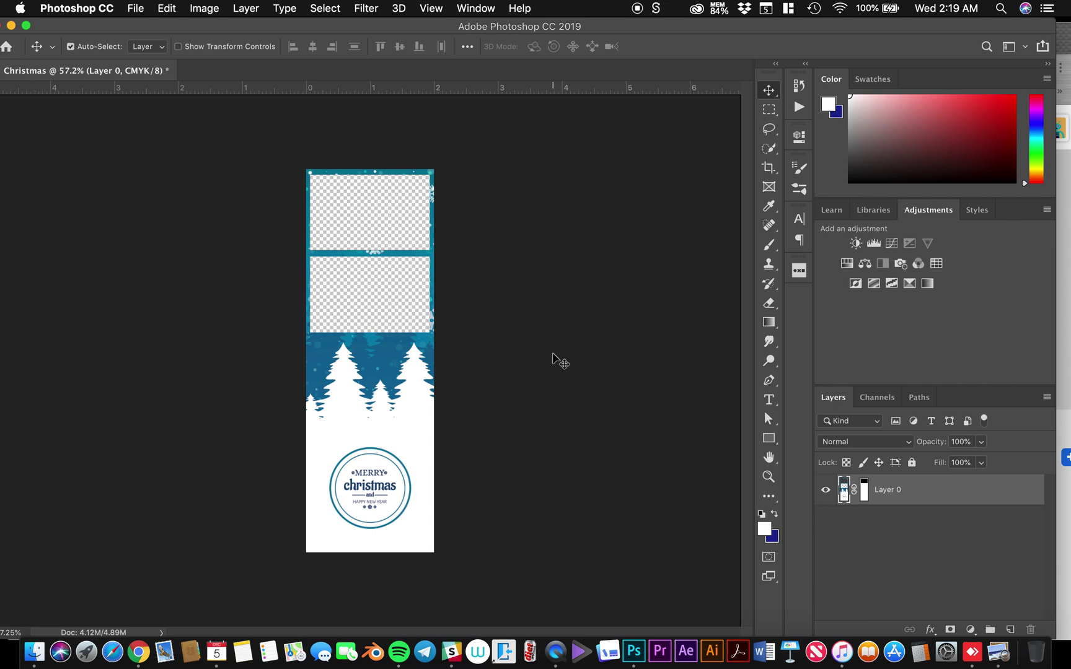
key(super)
- In Save for Web, choose PNG-24 with Transparency enabled
key(alt+shift+super+s)
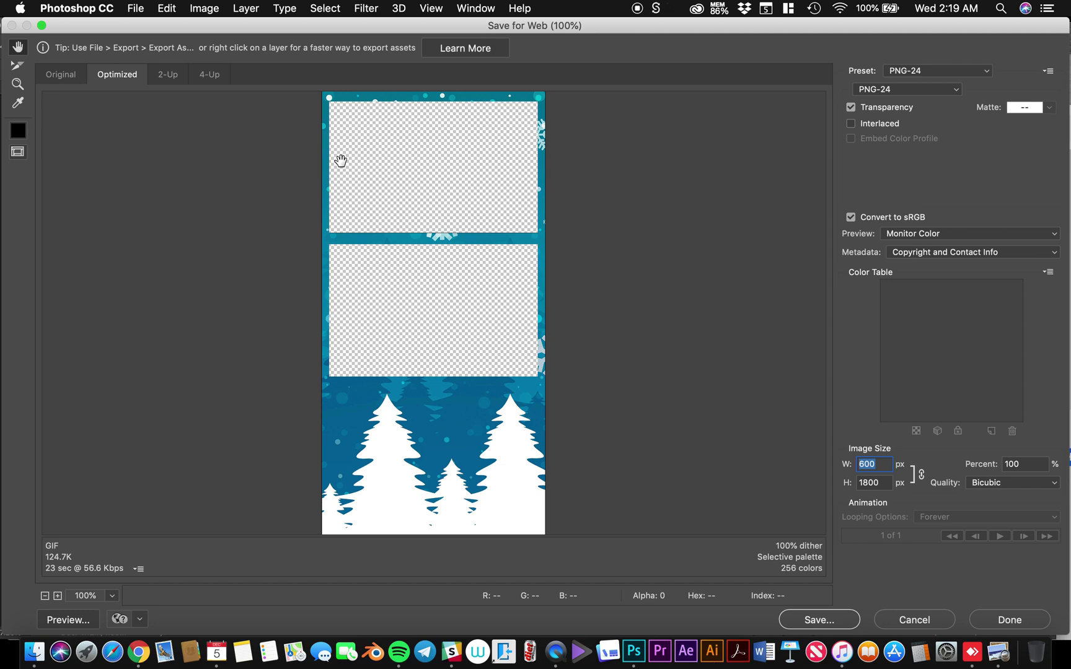
click(958, 90)
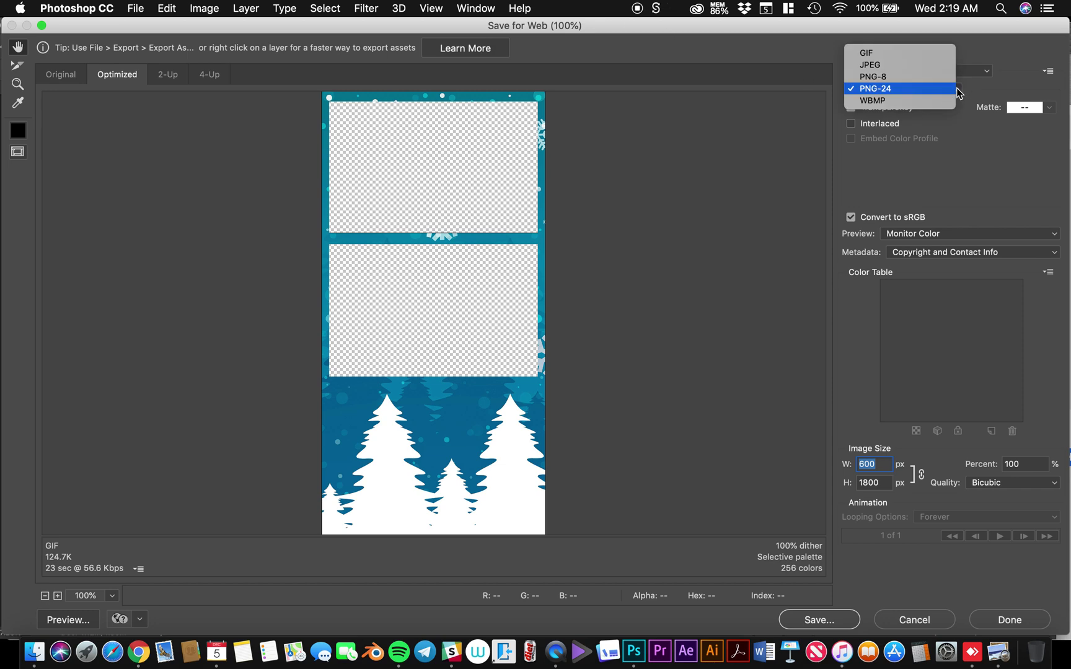
click(876, 89)
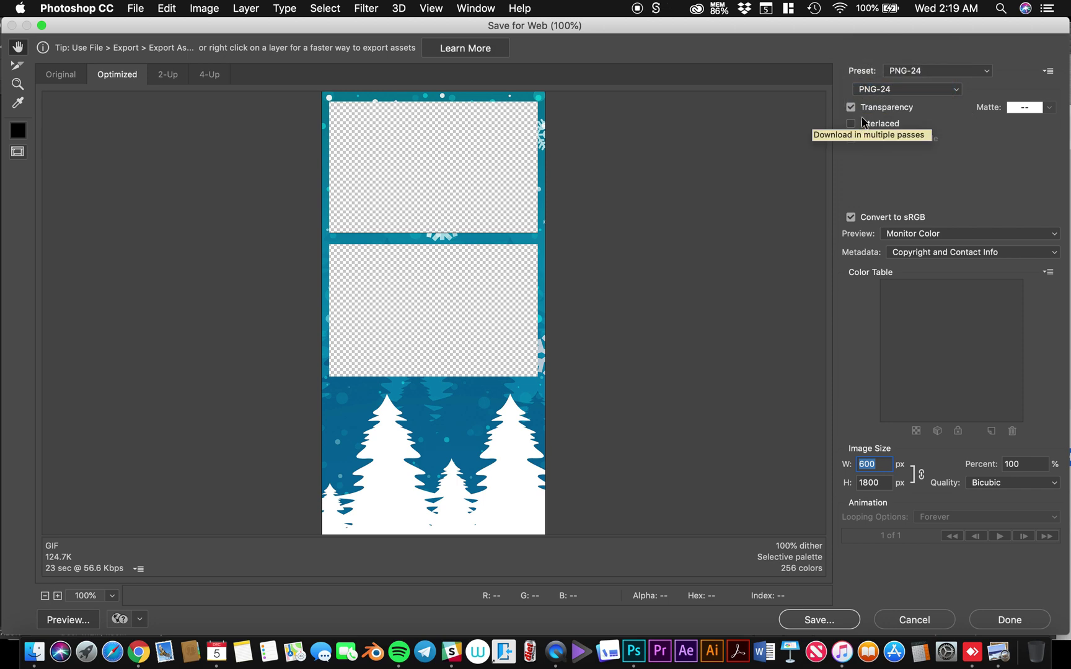
click(852, 109)
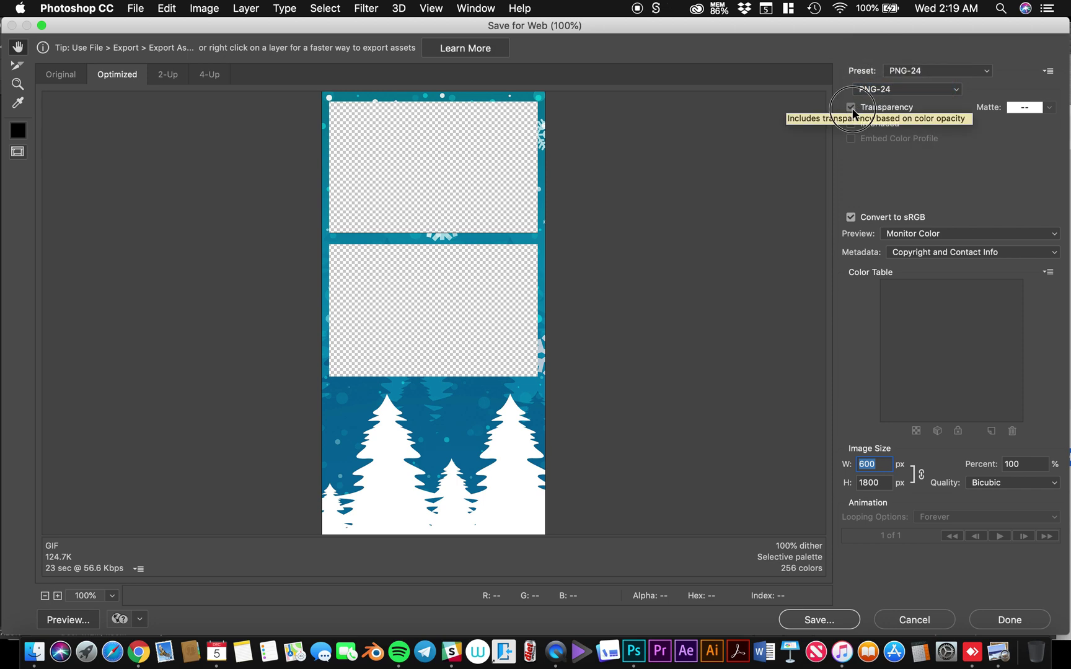
click(852, 109)
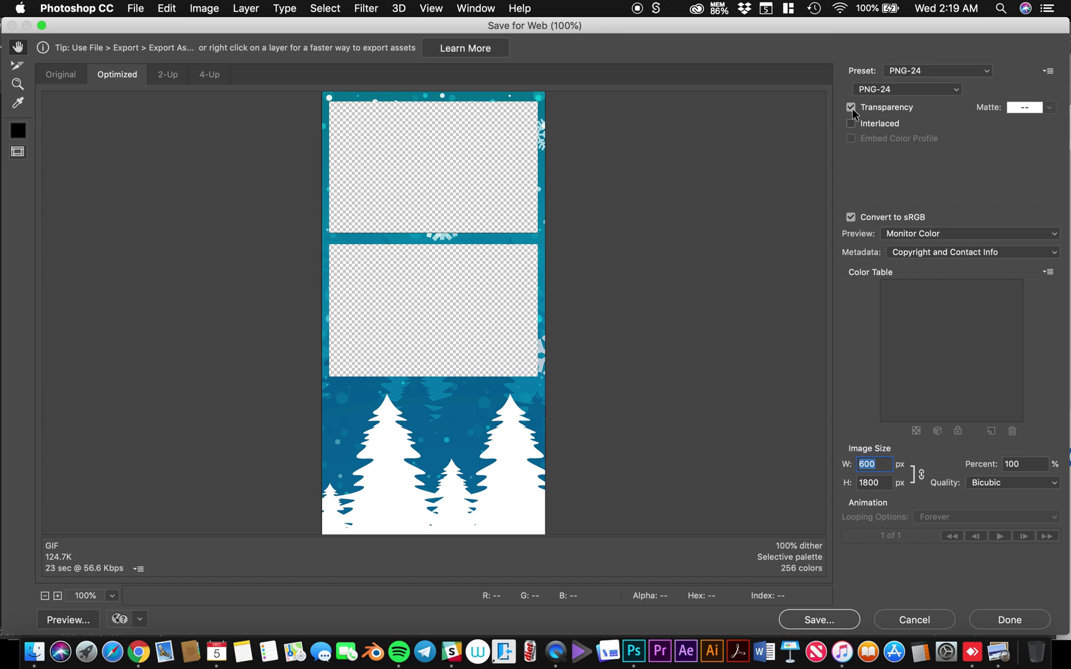
- Save the export as Christmas.png in the Downloads folder
click(808, 620)
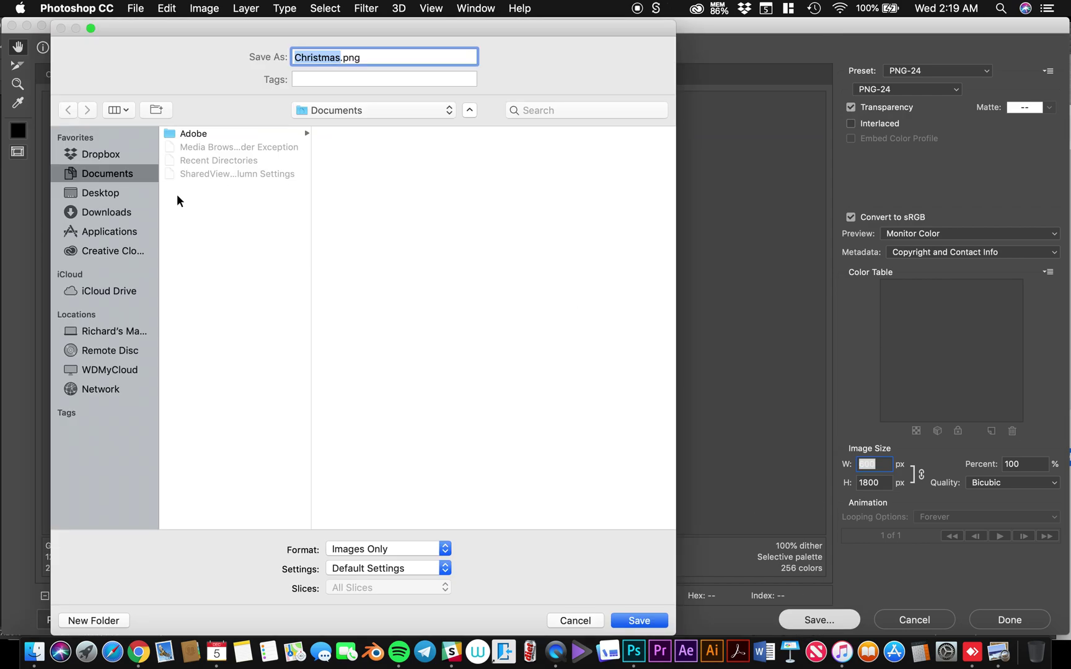
click(105, 212)
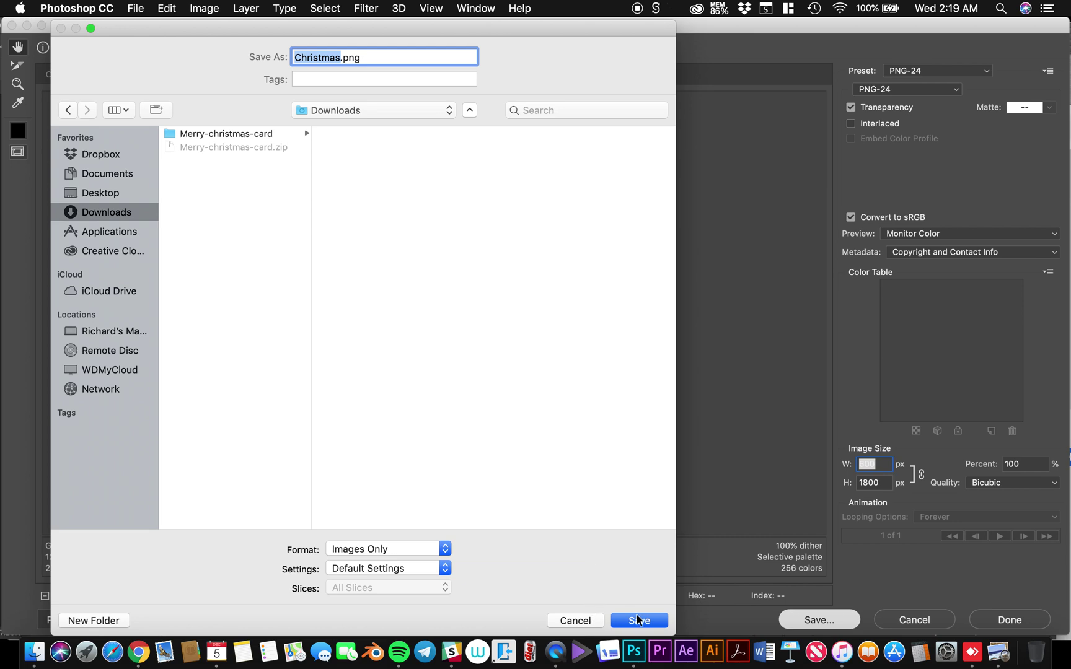
click(638, 620)
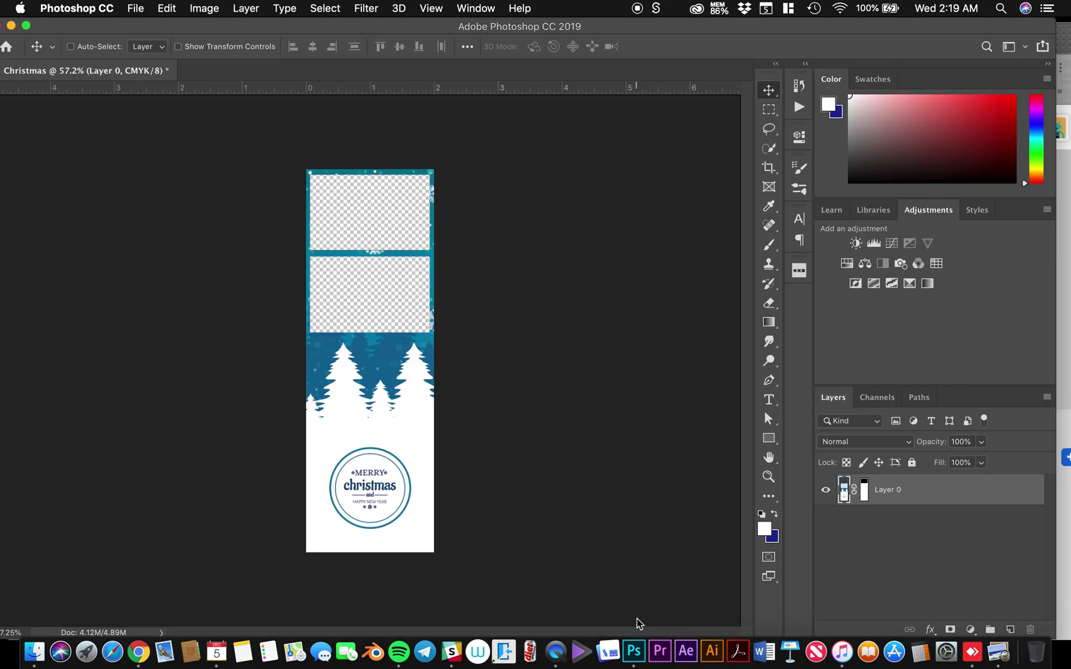
- In Finder's Downloads, collapse the Merry-christmas-card folder and Quick Look Christmas.png
click(34, 651)
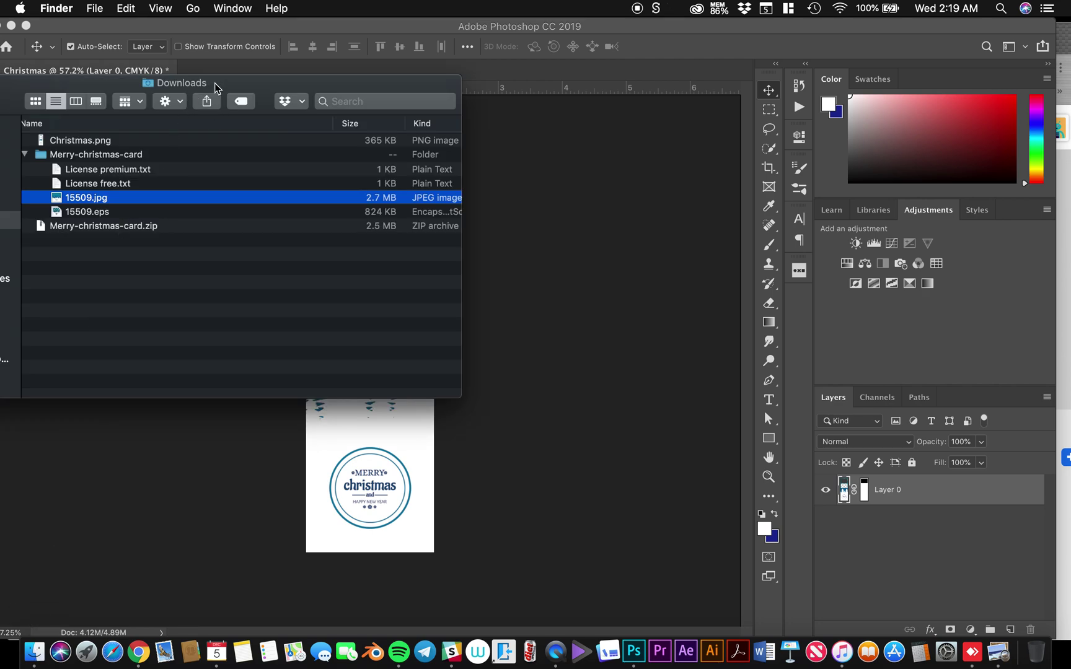
drag(215, 84, 306, 76)
click(116, 147)
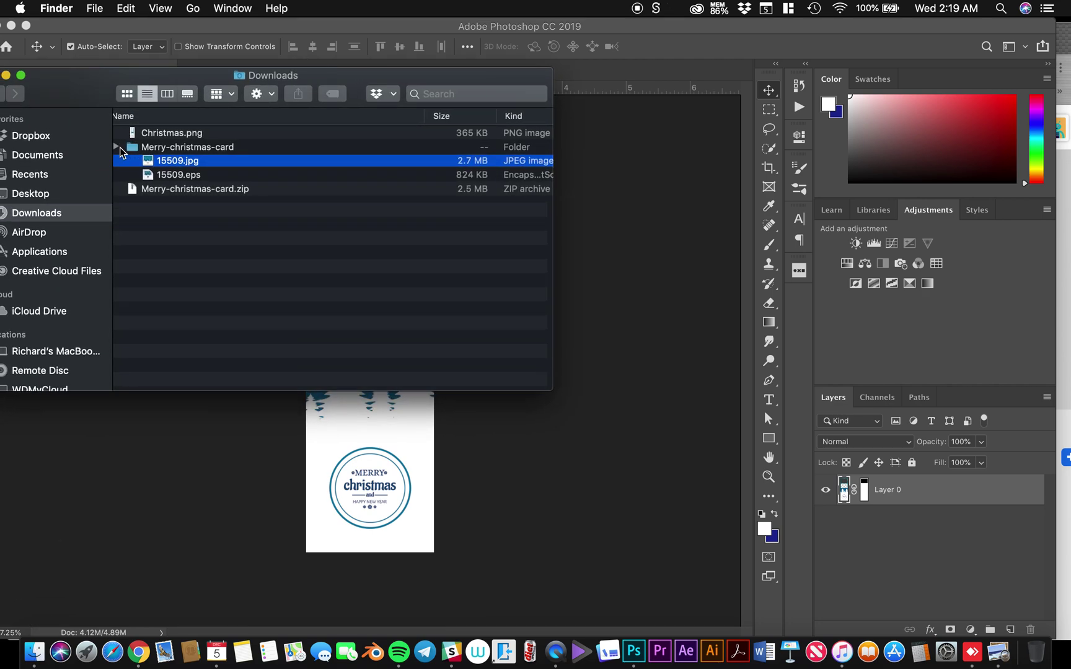
click(160, 134)
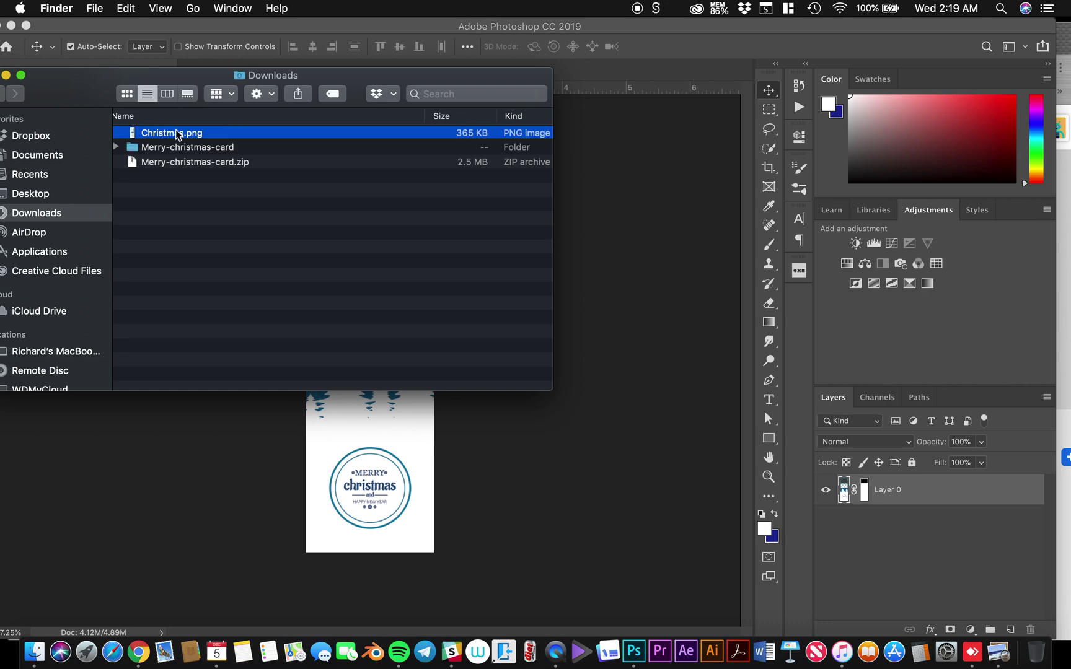
key(space)
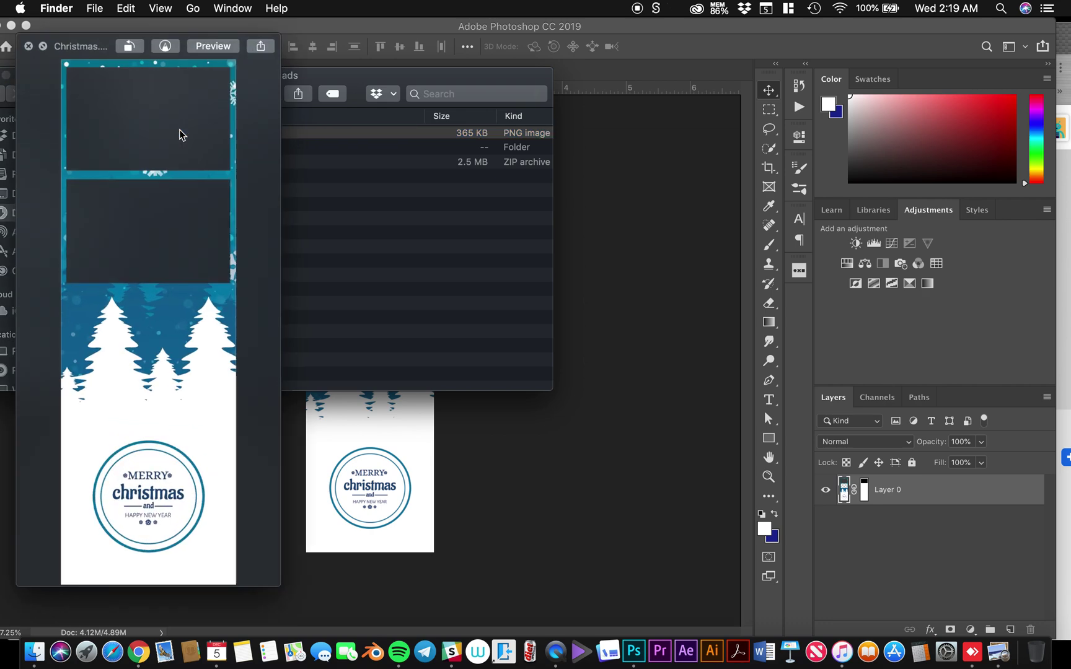
drag(132, 44, 442, 56)
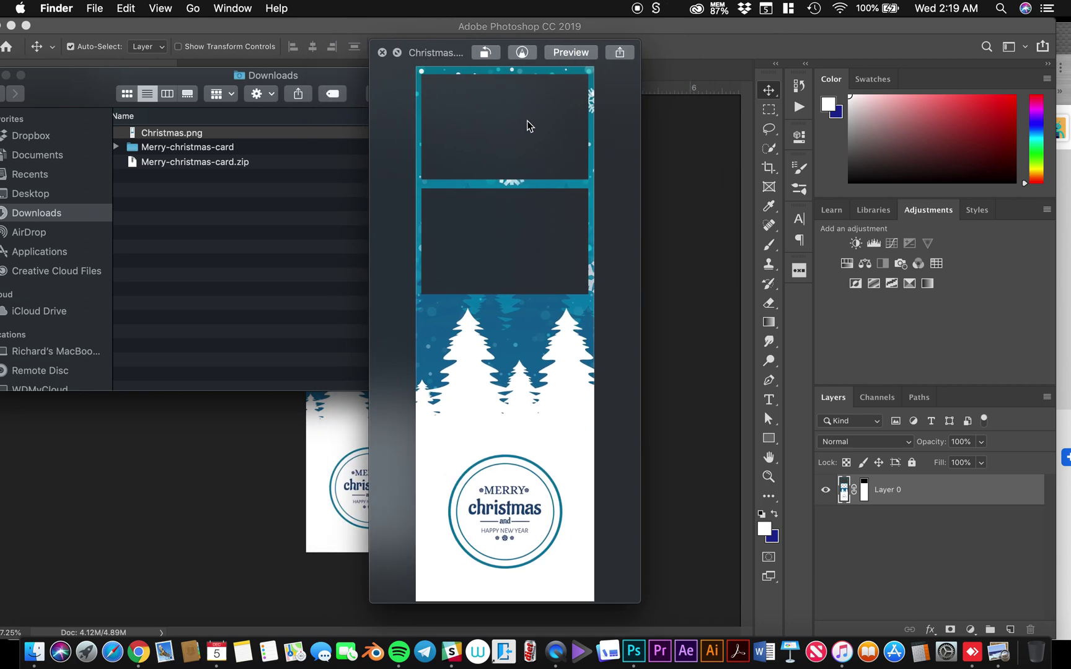